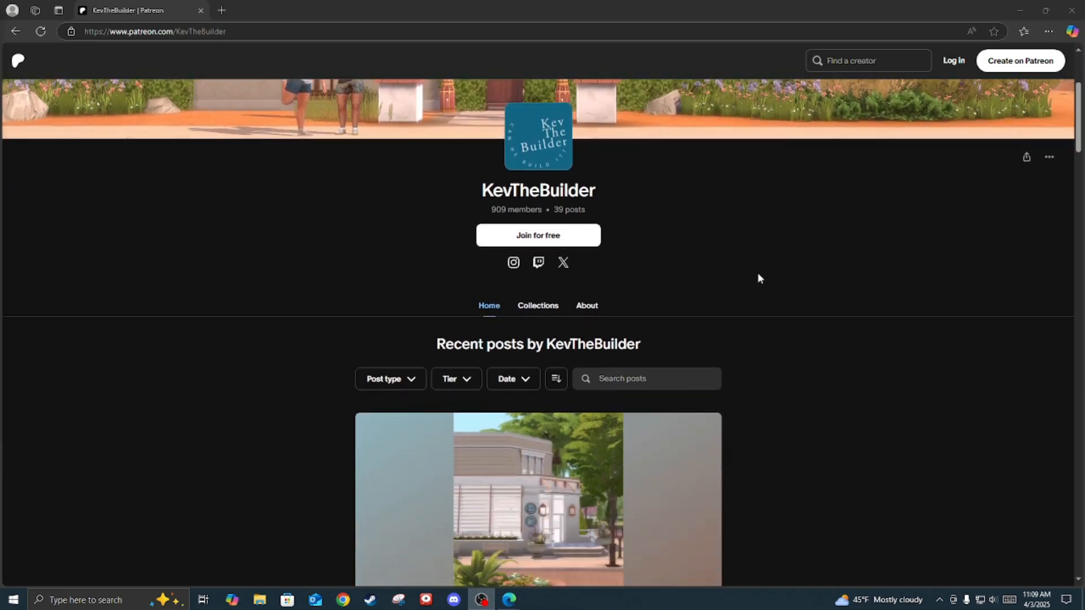
# Step: Find the INFUSED shade preset post on the creator's page and compare its cover image with the no-preset image
pyautogui.scroll(-9, 778, 284)
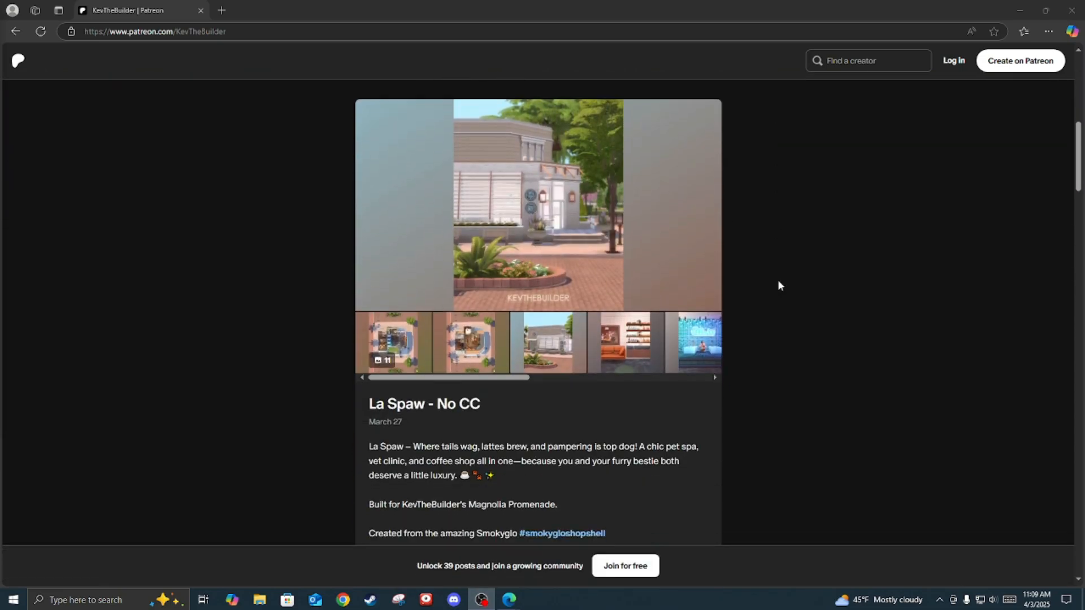
pyautogui.scroll(-8, 779, 286)
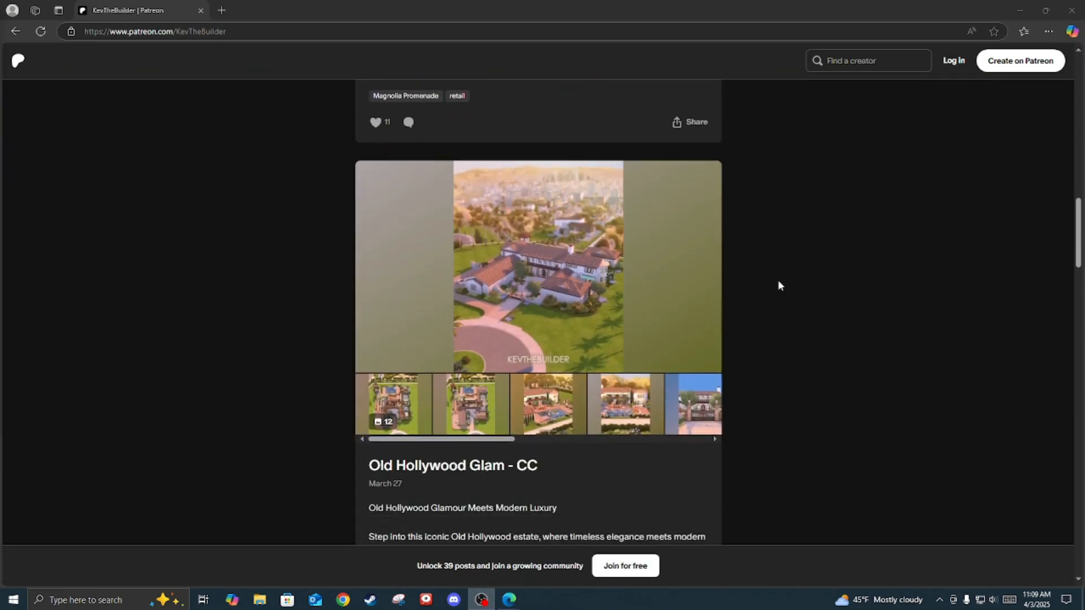
pyautogui.scroll(-9, 778, 285)
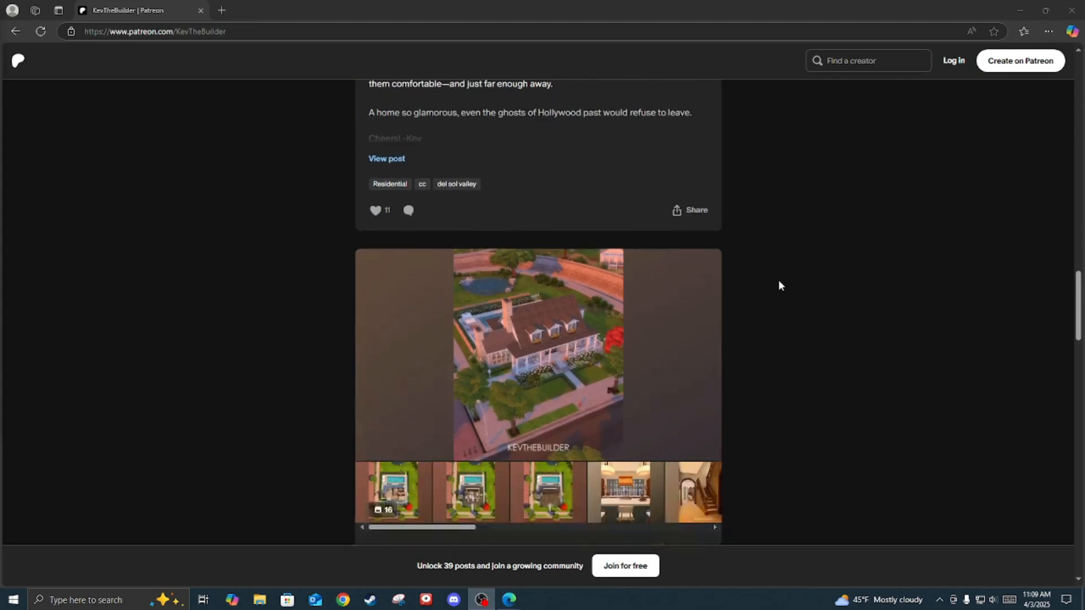
pyautogui.scroll(-8, 778, 286)
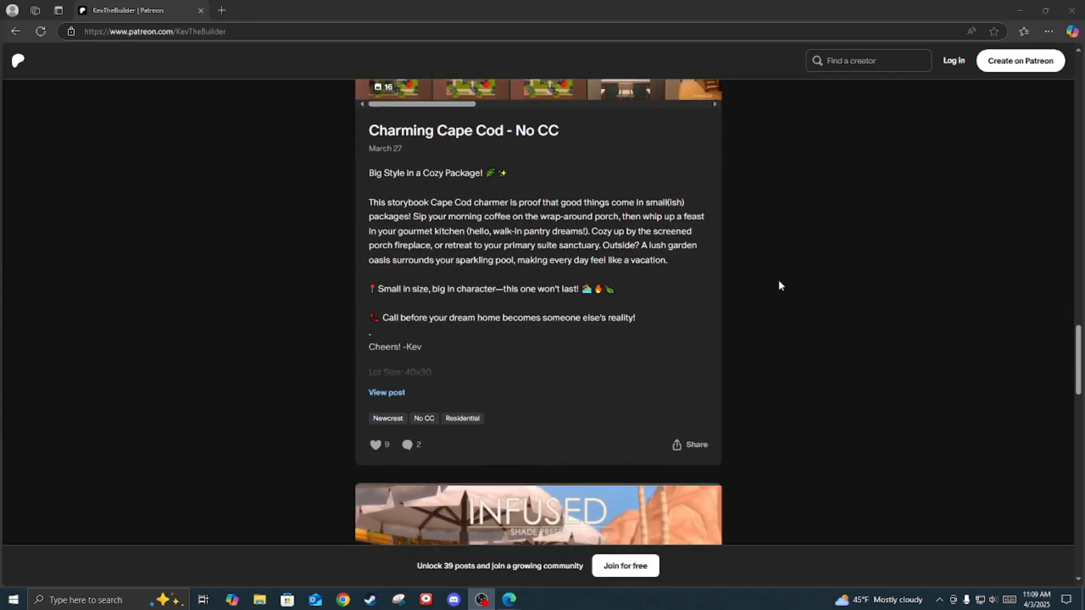
pyautogui.scroll(-1, 778, 286)
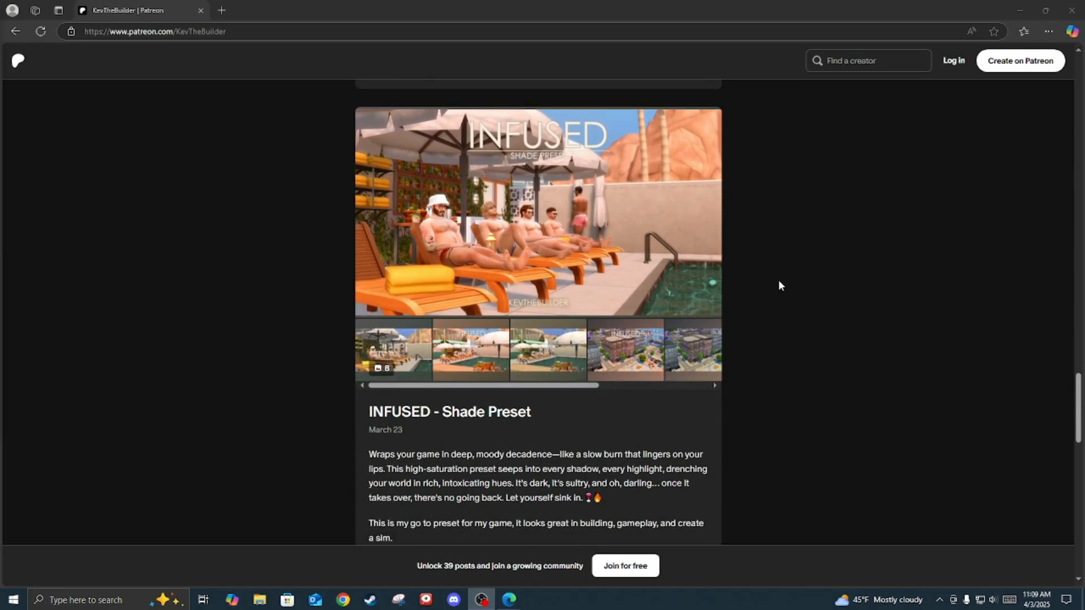
pyautogui.click(517, 266)
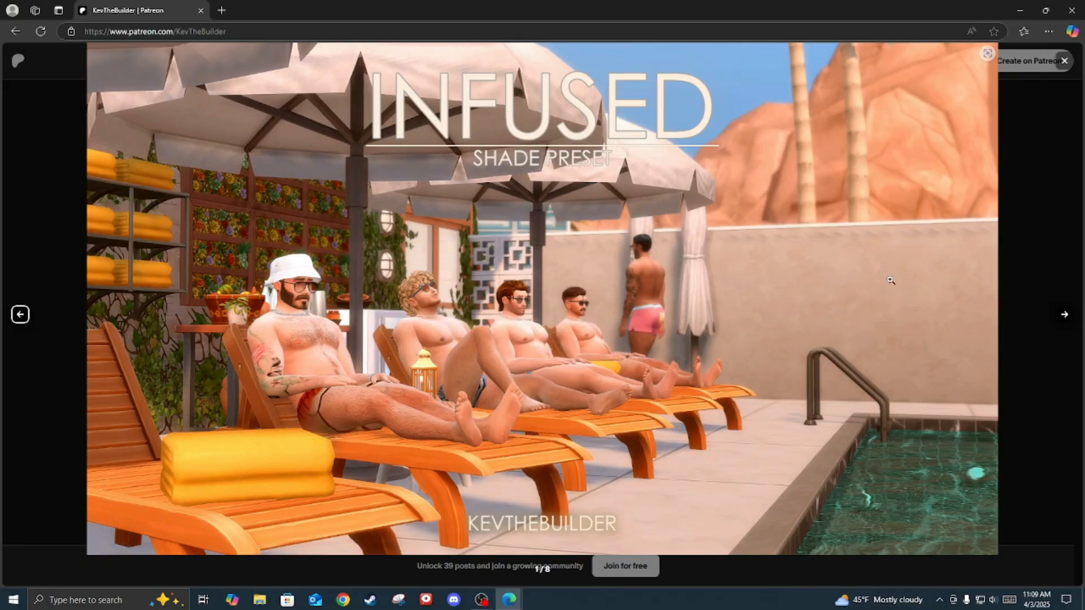
pyautogui.click(1065, 317)
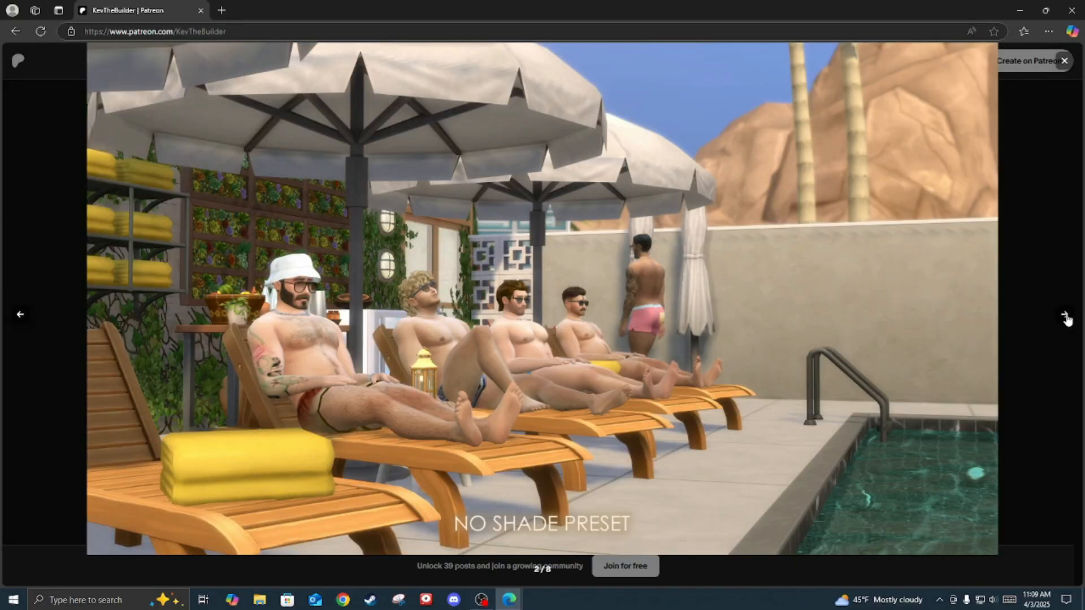
pyautogui.click(1064, 61)
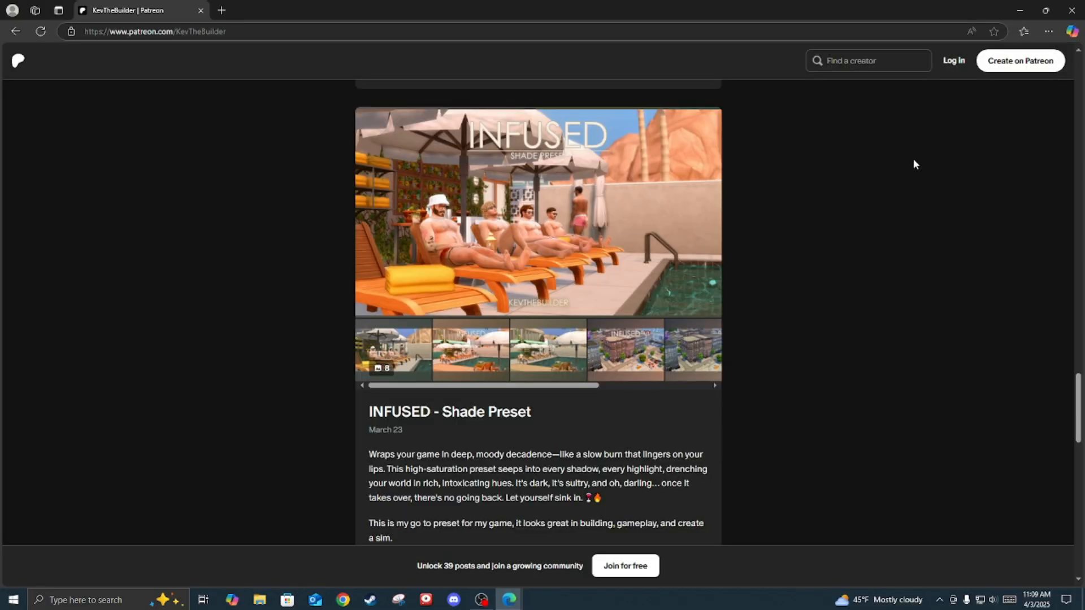
# Step: Compare the JUICY shade preset's cover image with its no-preset version
pyautogui.scroll(-9, 799, 333)
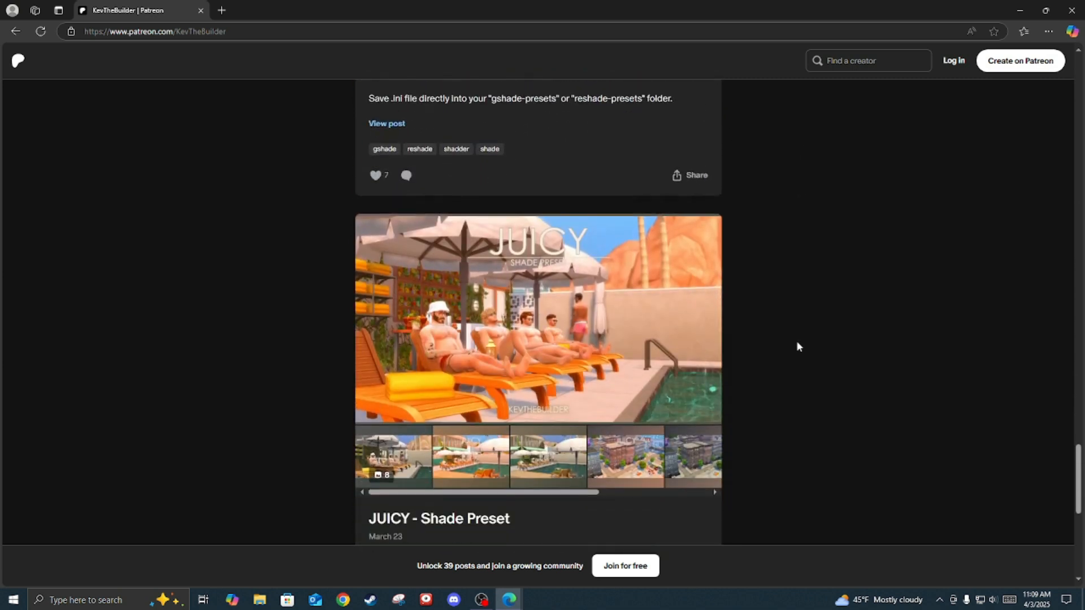
pyautogui.click(523, 278)
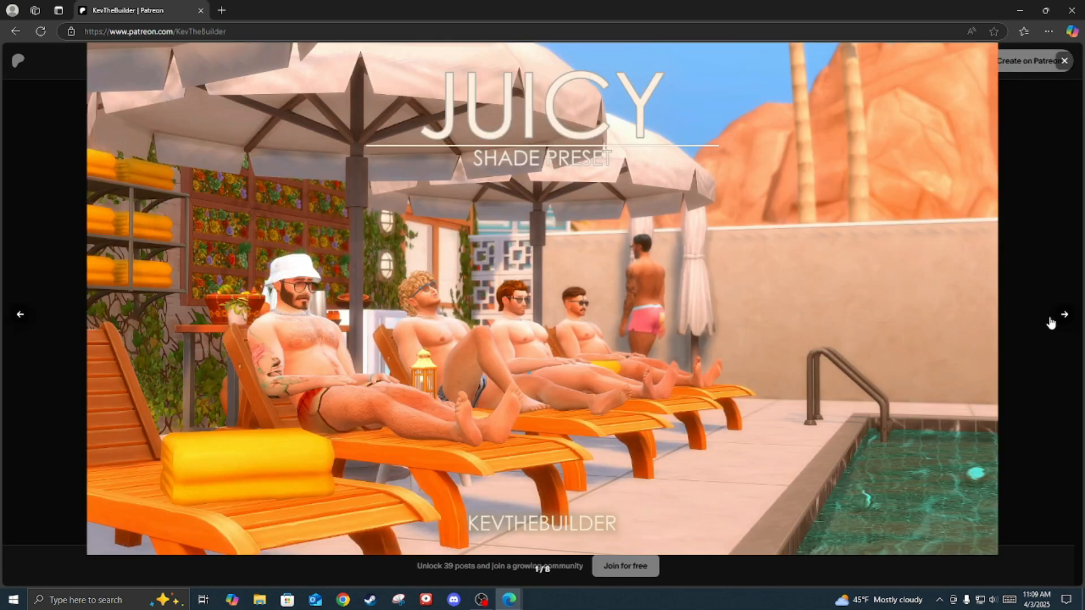
pyautogui.click(1064, 317)
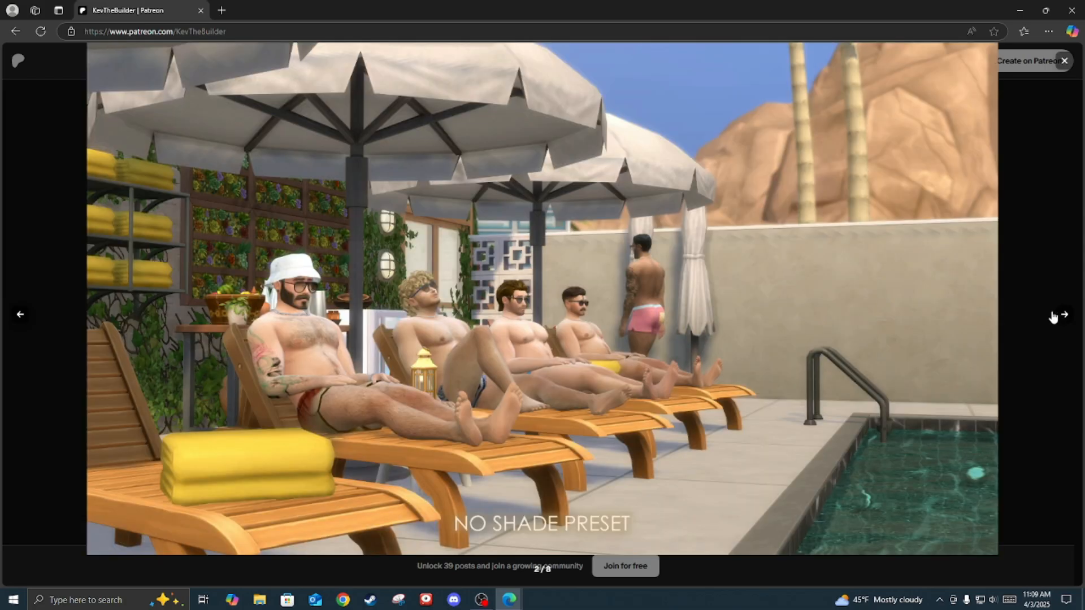
pyautogui.click(1062, 62)
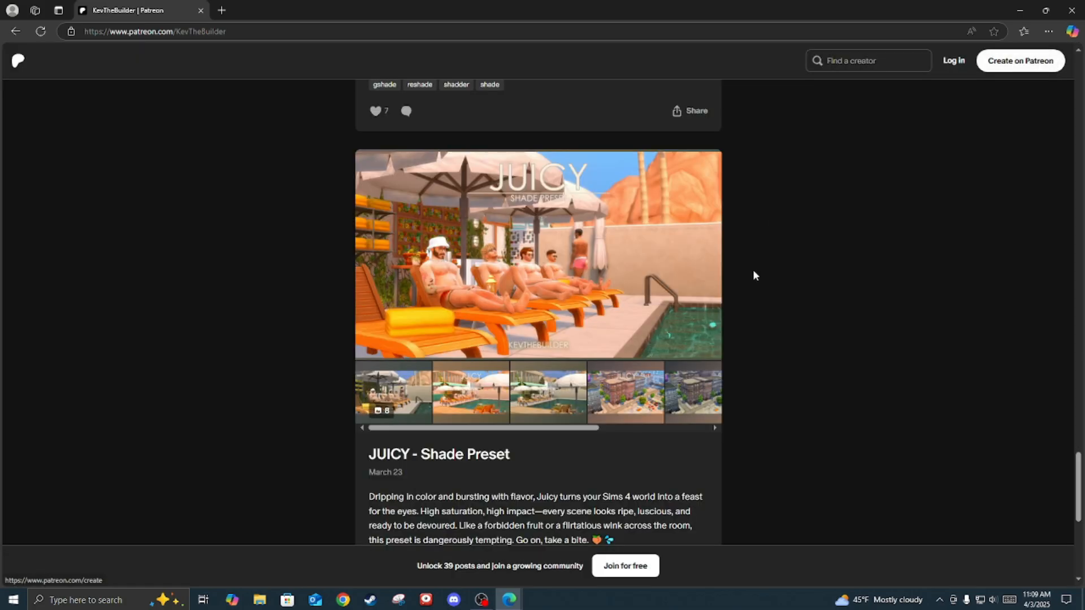
# Step: Load more posts and compare the SAUCY shade preset's cover image with its no-preset version
pyautogui.scroll(-7, 754, 270)
pyautogui.click(528, 428)
pyautogui.scroll(-5, 821, 326)
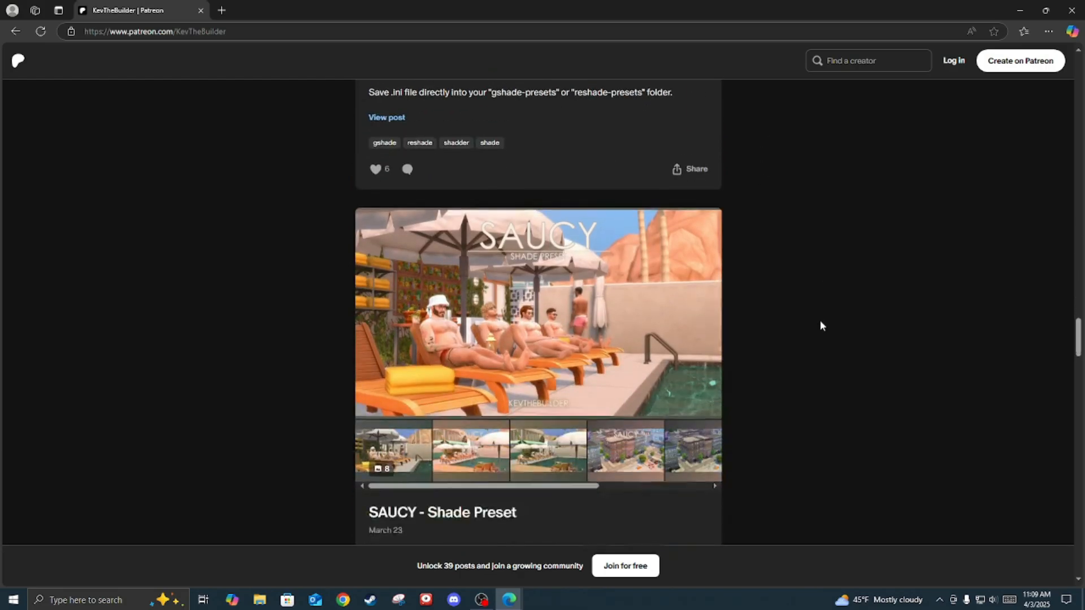
pyautogui.click(637, 277)
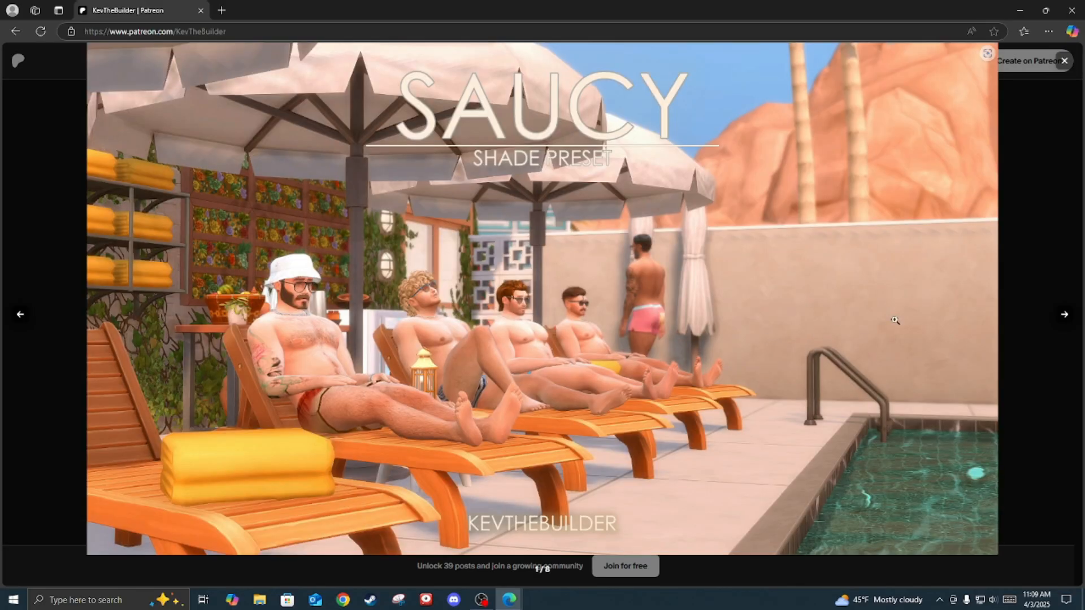
pyautogui.click(1064, 317)
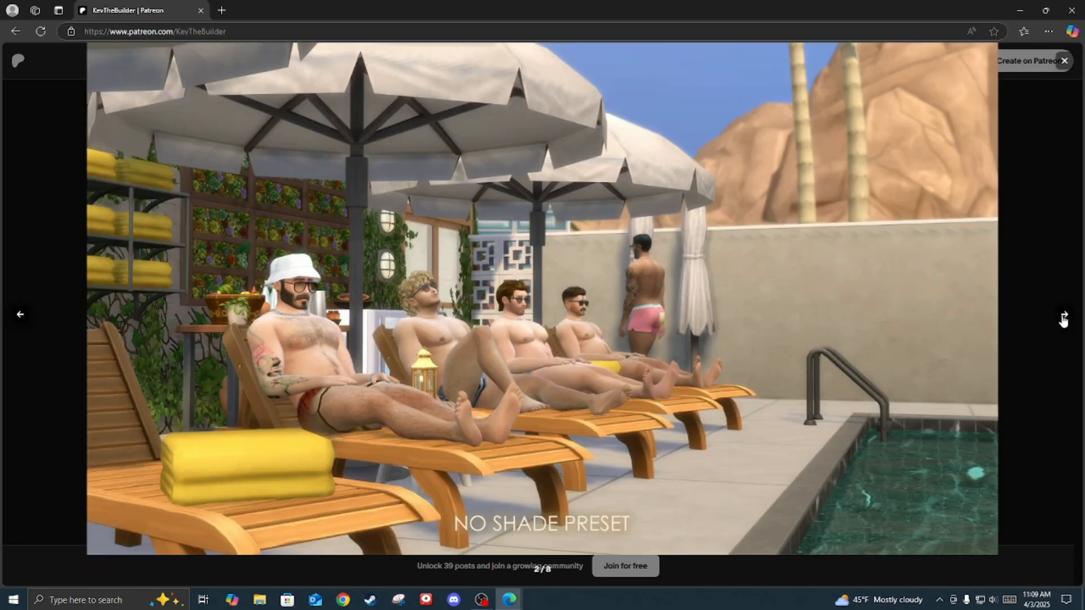
pyautogui.click(1065, 62)
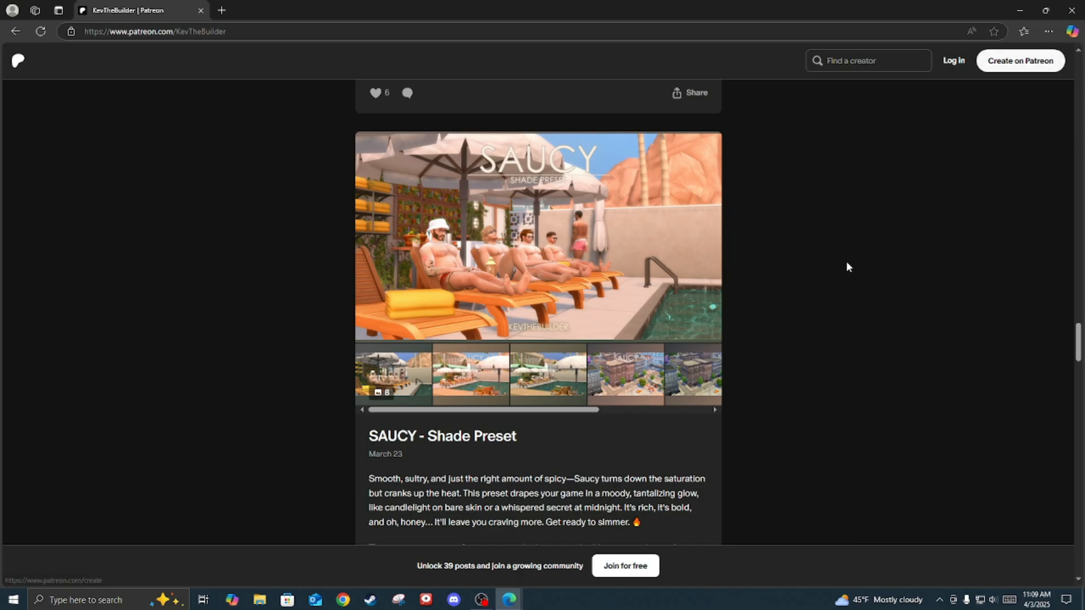
# Step: Compare the THIRSTY shade preset's cover image with its no-preset version
pyautogui.scroll(-8, 760, 337)
pyautogui.scroll(-3, 735, 344)
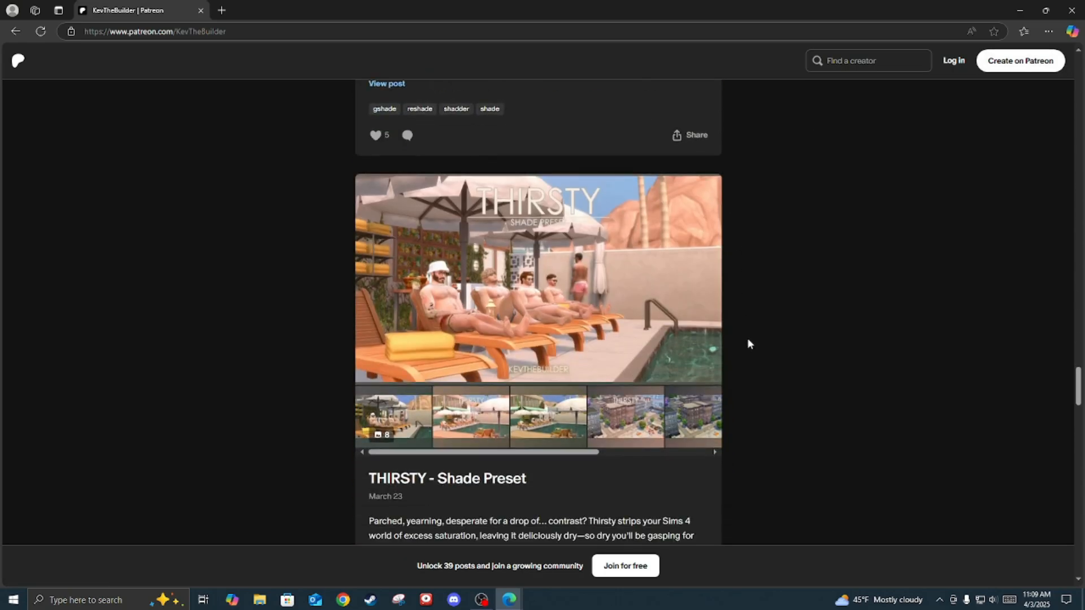
pyautogui.click(496, 310)
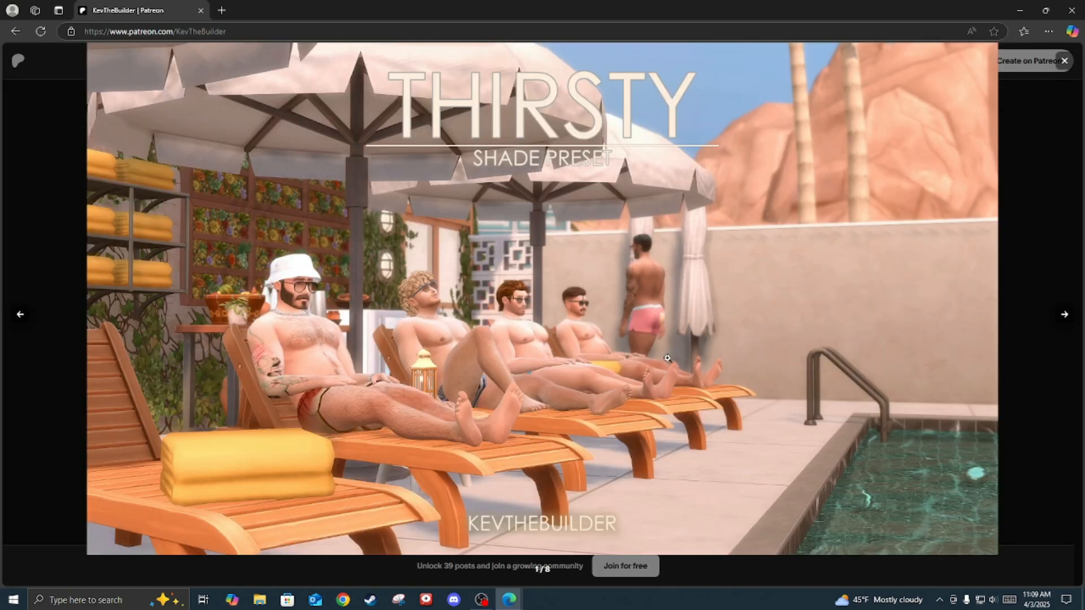
pyautogui.click(1064, 317)
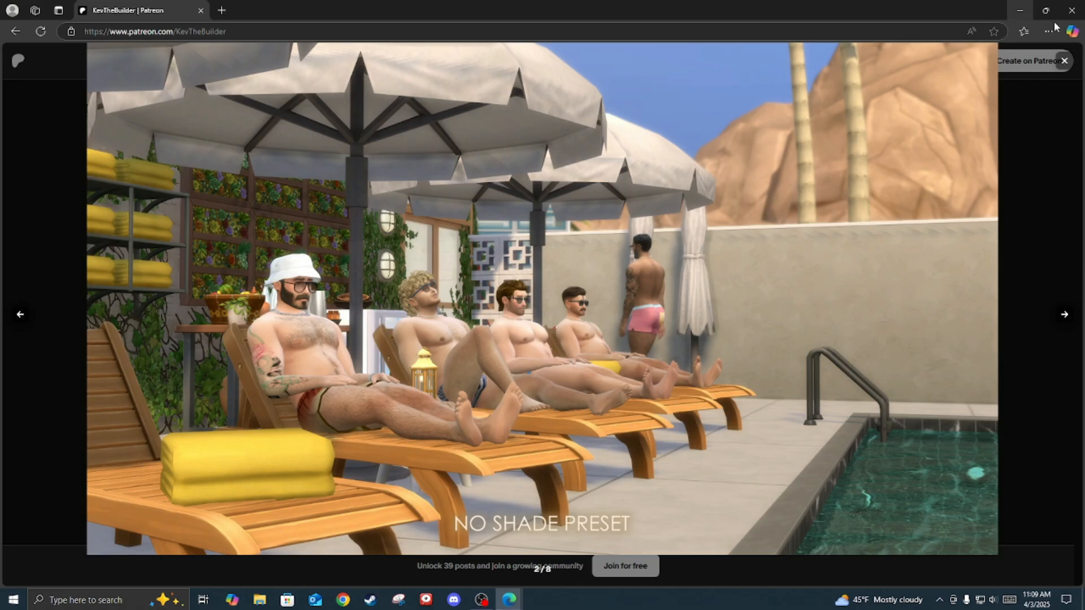
pyautogui.click(1065, 61)
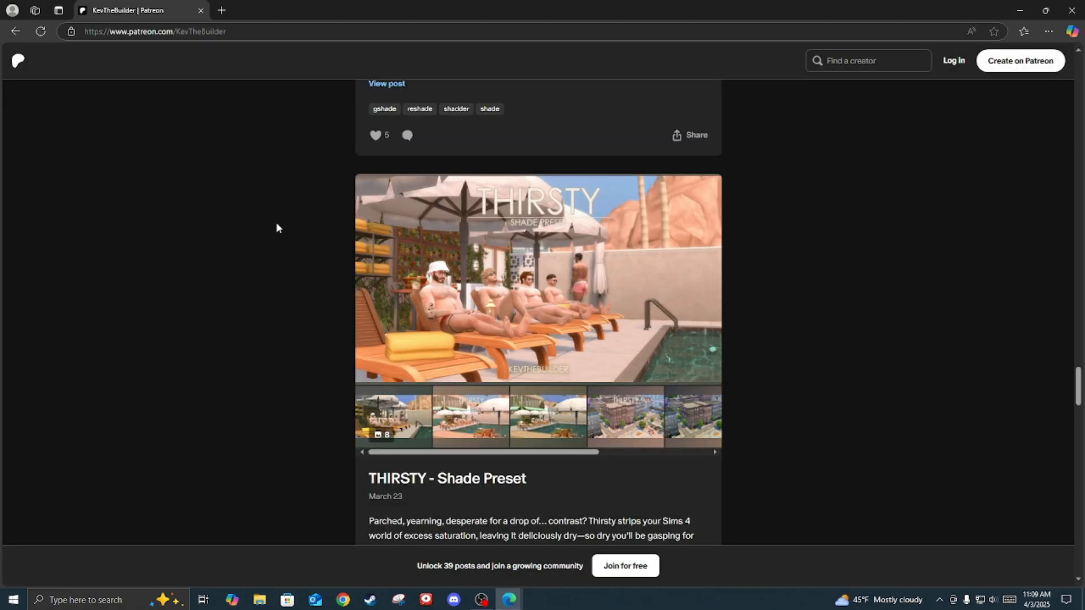
# Step: Search Google for "g shade" in a new tab and open the official GShade website
pyautogui.click(222, 10)
pyautogui.write('google.com')
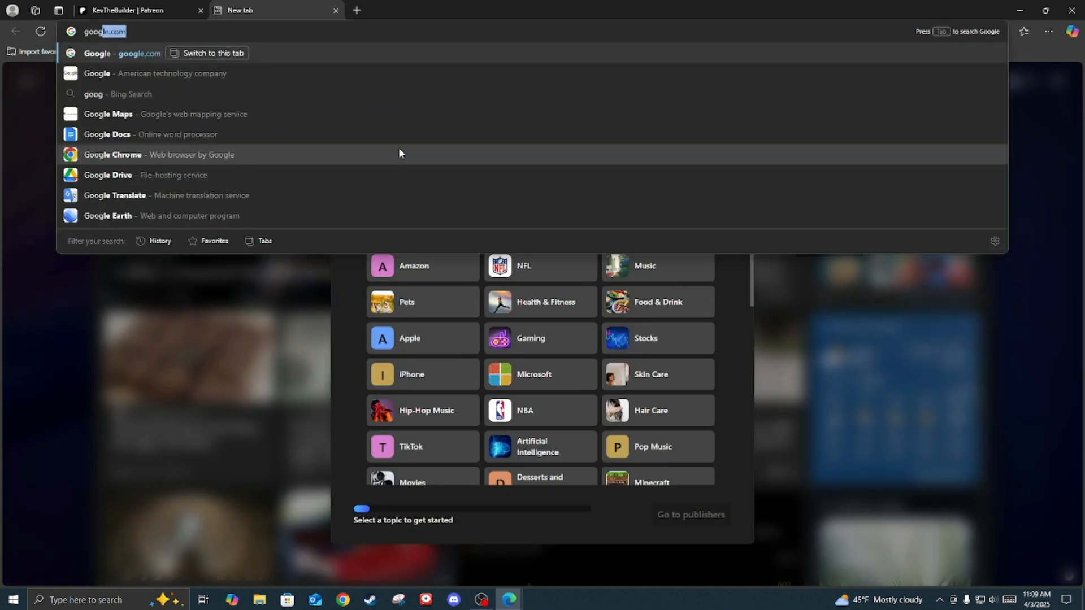
pyautogui.press('Return')
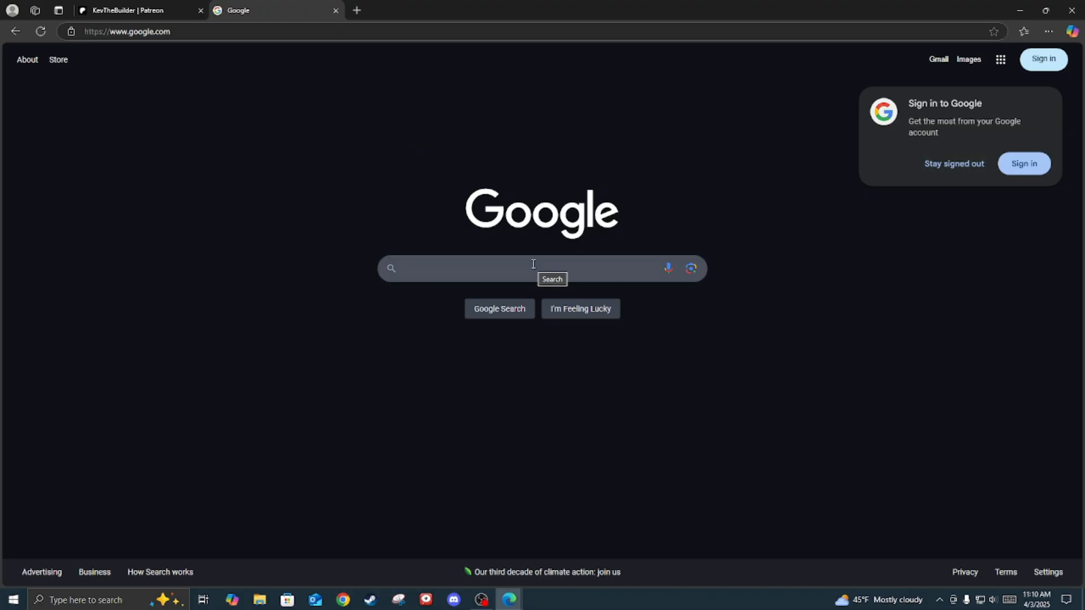
pyautogui.write('g shade')
pyautogui.press('Return')
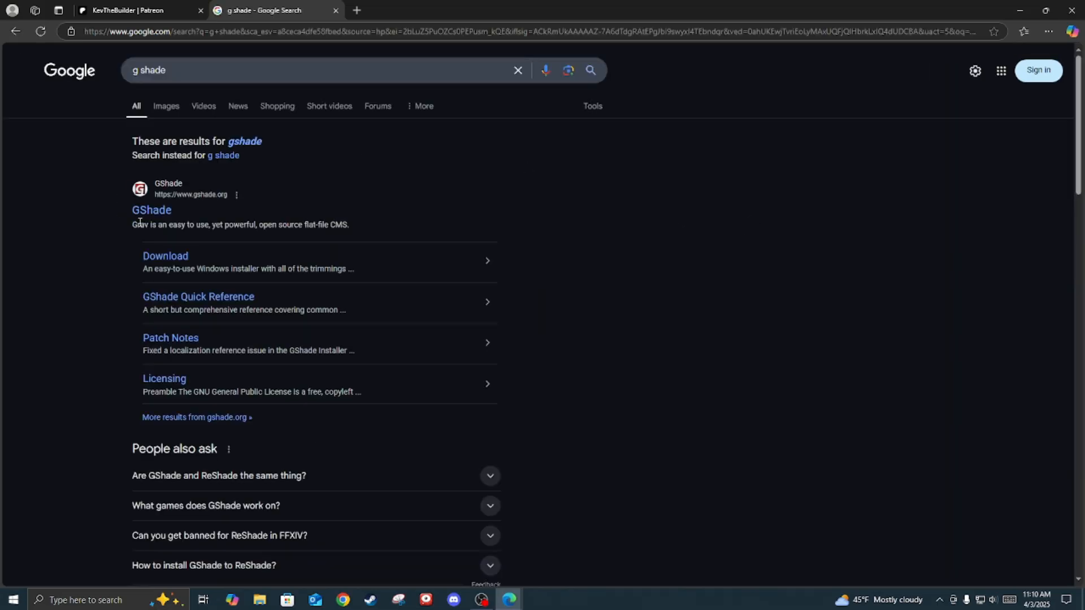
pyautogui.click(151, 215)
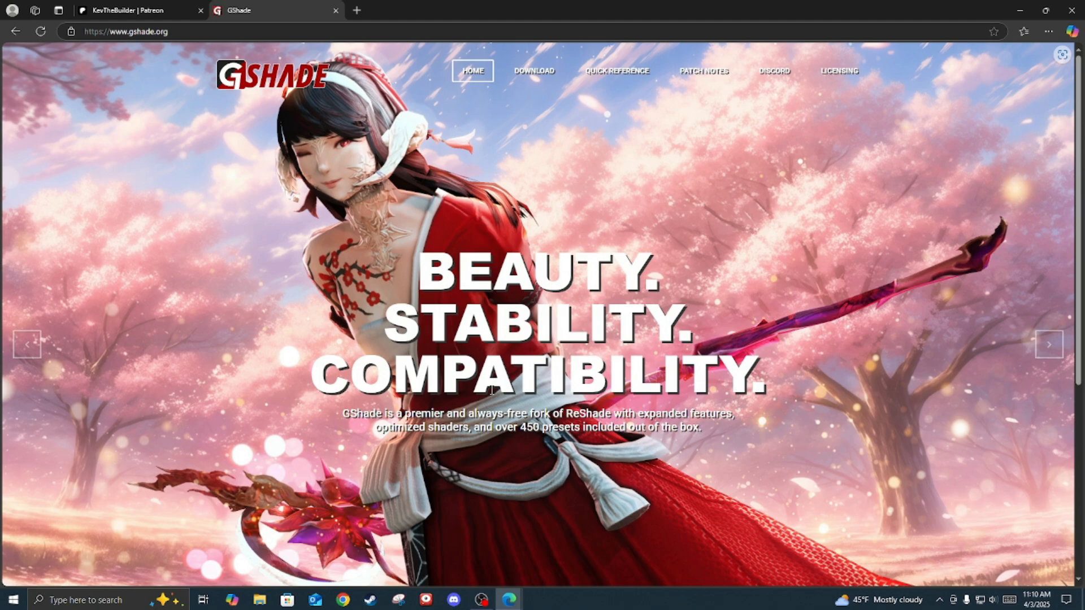
# Step: Download the Windows installer from the GShade site's download page
pyautogui.click(548, 74)
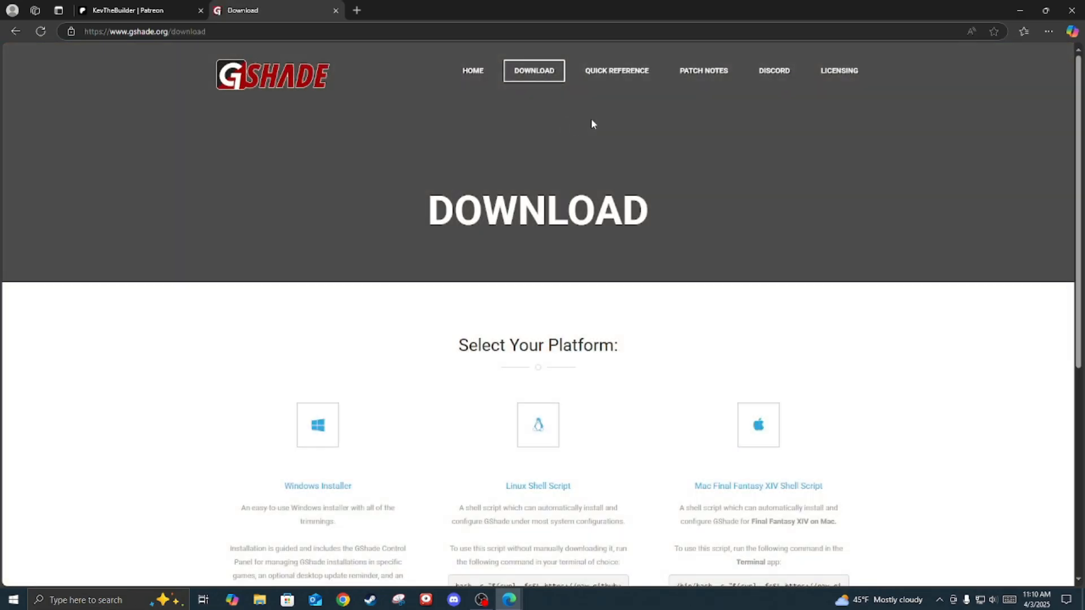
pyautogui.scroll(-4, 653, 268)
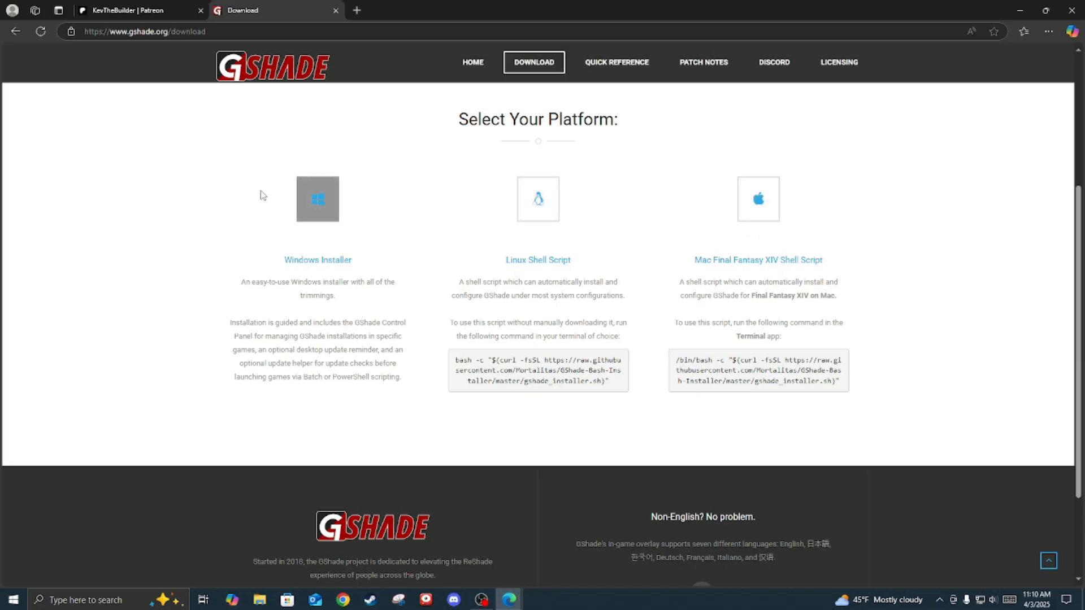
pyautogui.click(310, 201)
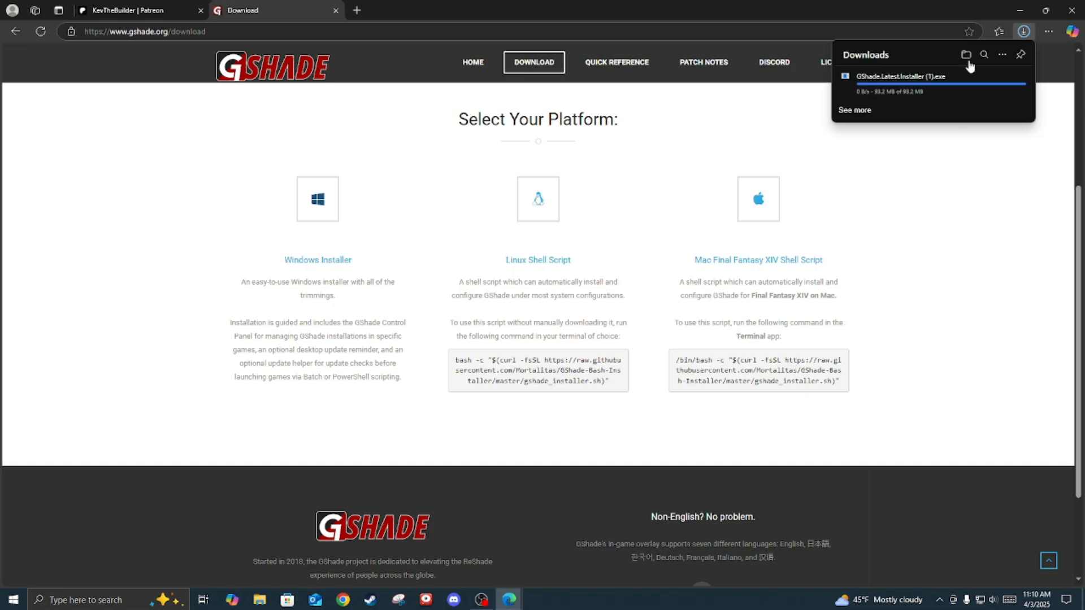
# Step: Launch the downloaded GShade installer in English and accept its license agreement
pyautogui.click(965, 56)
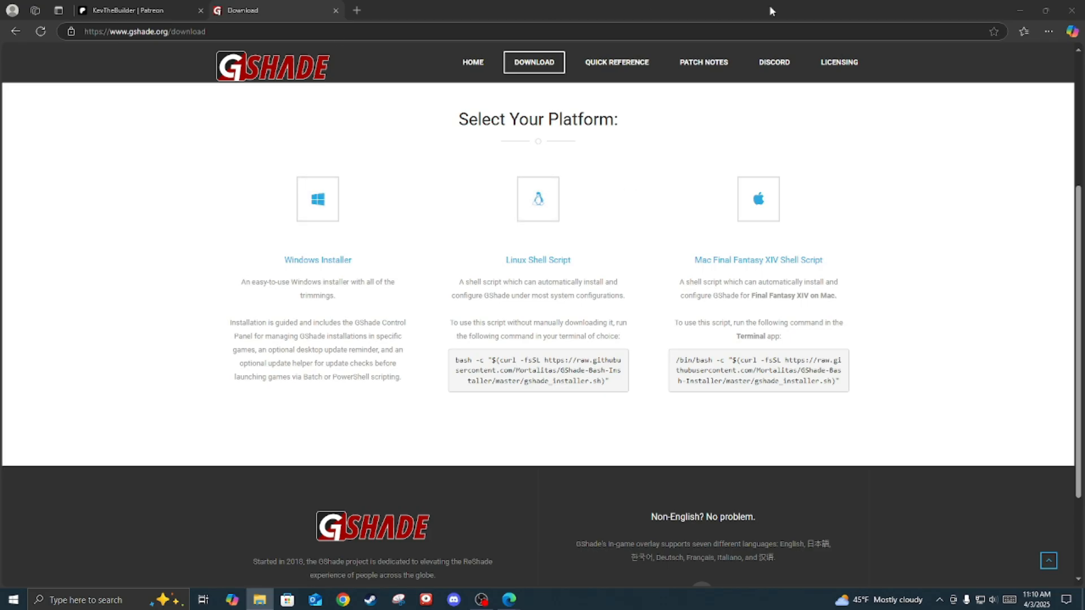
pyautogui.click(1019, 10)
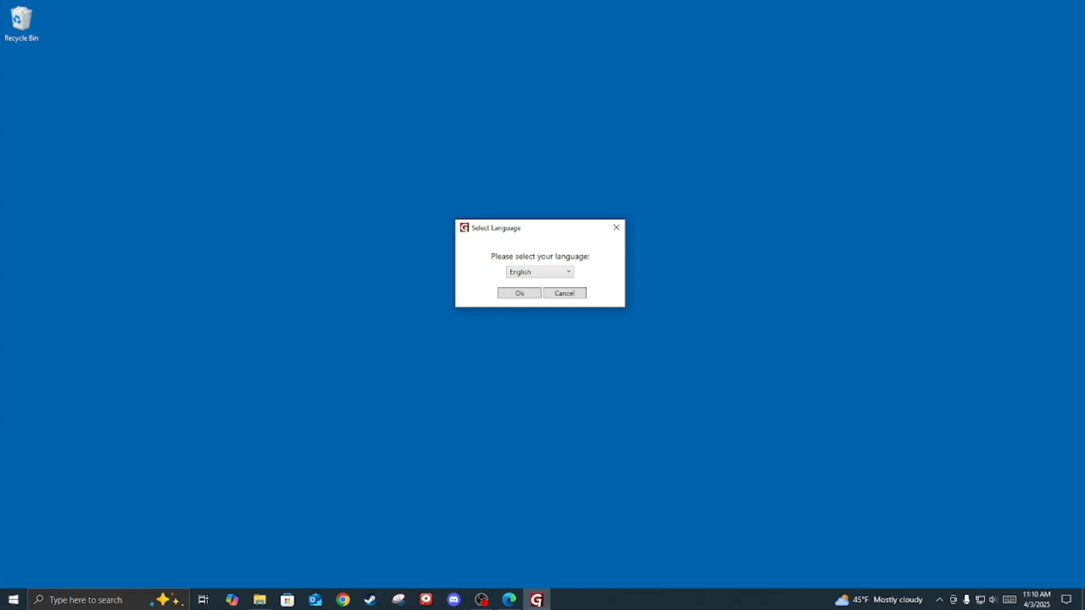
pyautogui.click(519, 294)
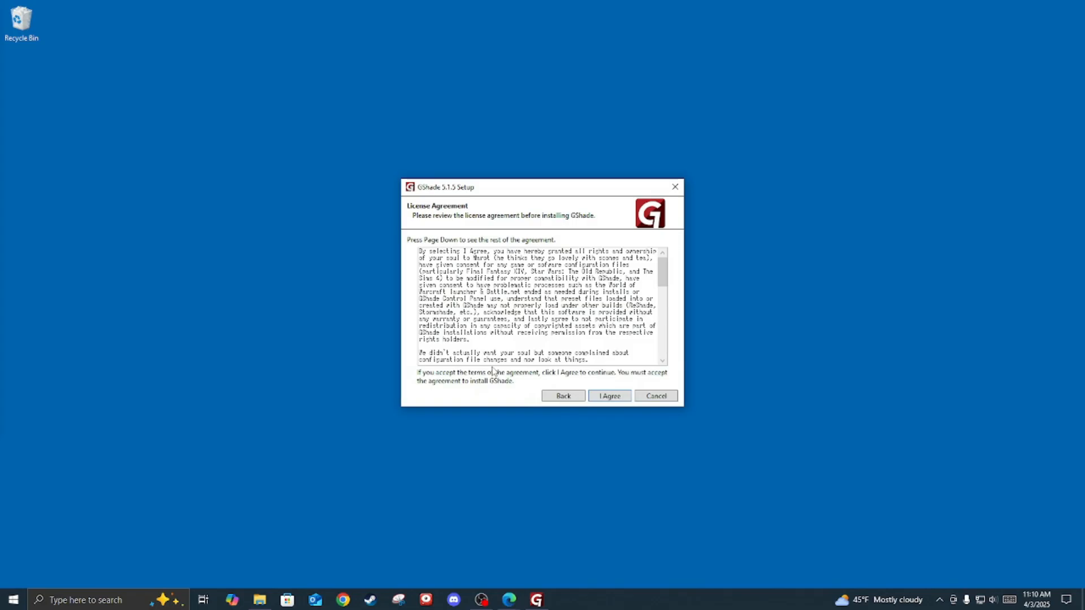
pyautogui.scroll(-12, 572, 338)
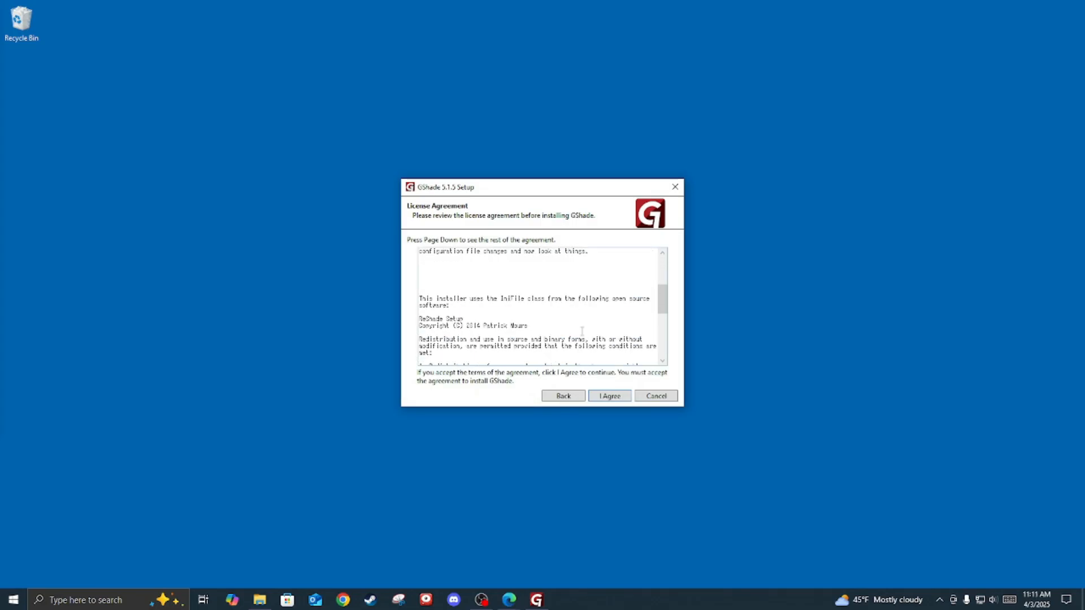
pyautogui.click(610, 397)
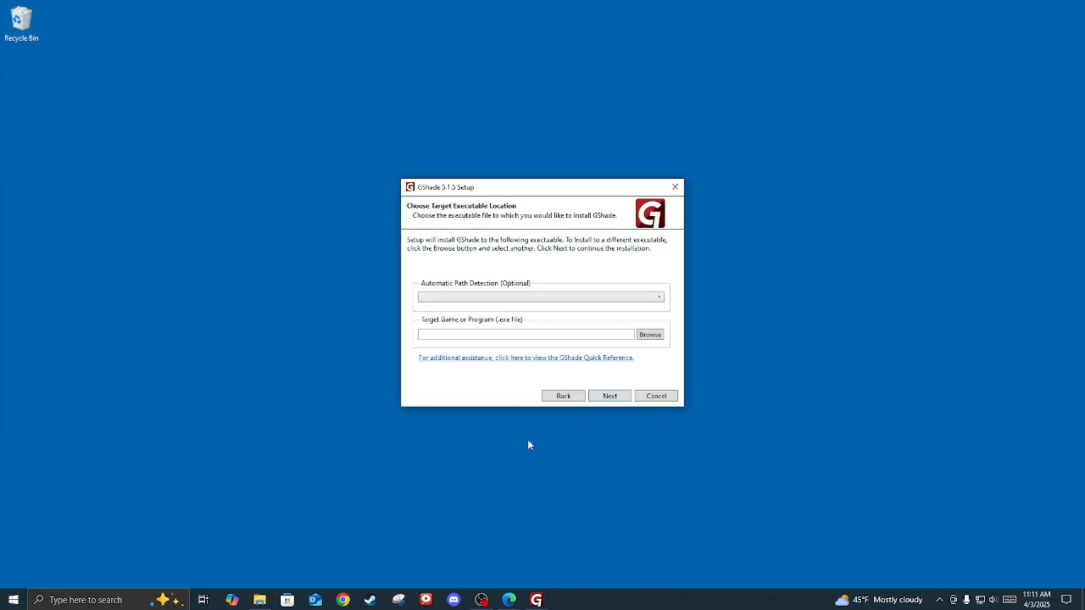
# Step: Choose The Sims 4 through automatic path detection as the GShade installation target
pyautogui.click(488, 299)
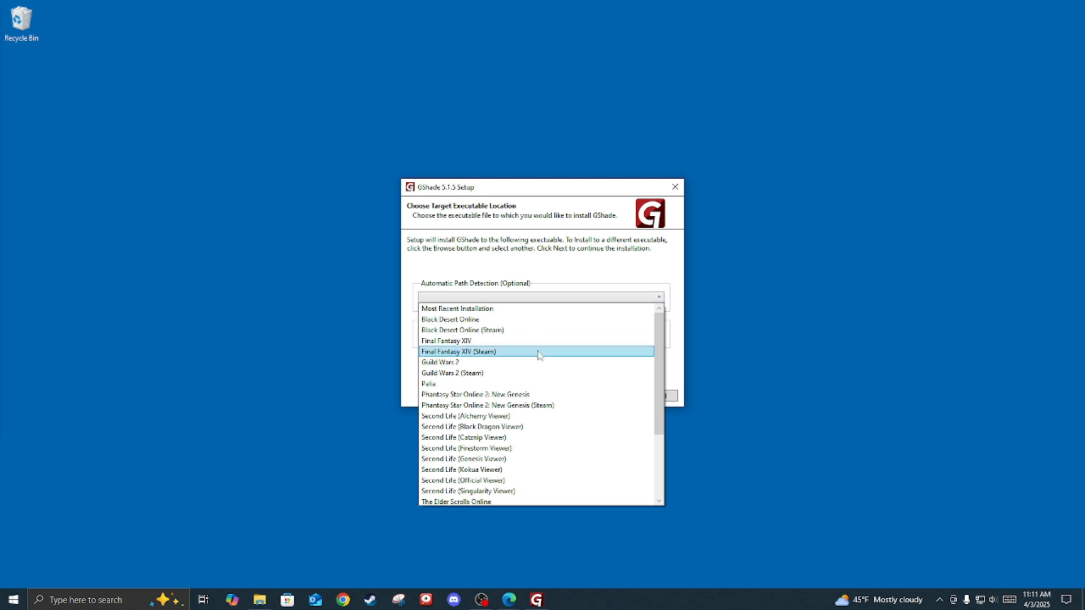
pyautogui.scroll(-3, 537, 361)
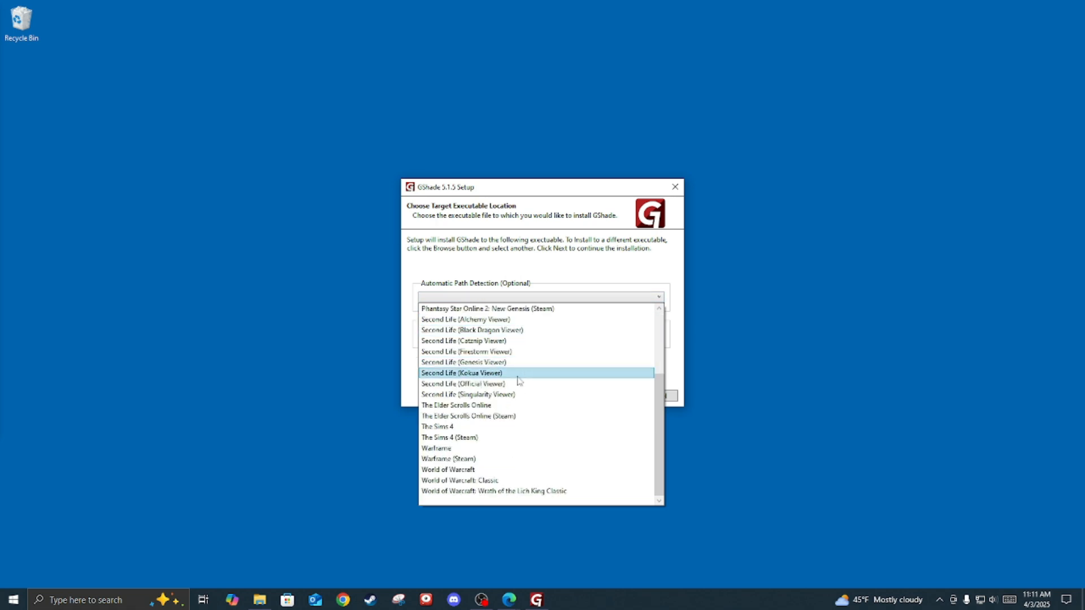
pyautogui.click(458, 429)
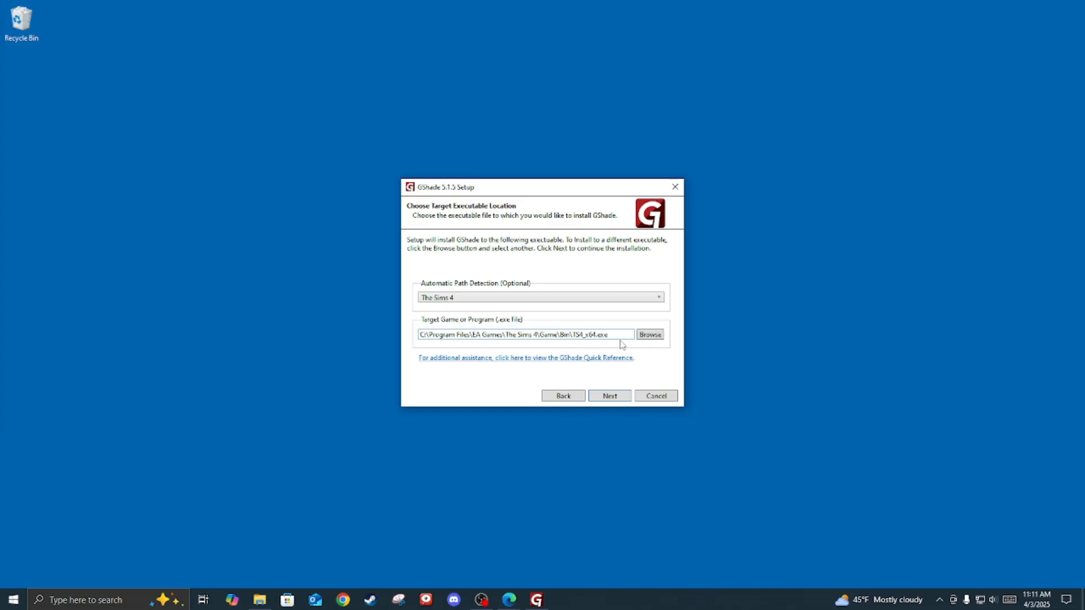
# Step: Install GShade for the selected game with the 64-bit architecture and DirectX 11 settings
pyautogui.click(613, 399)
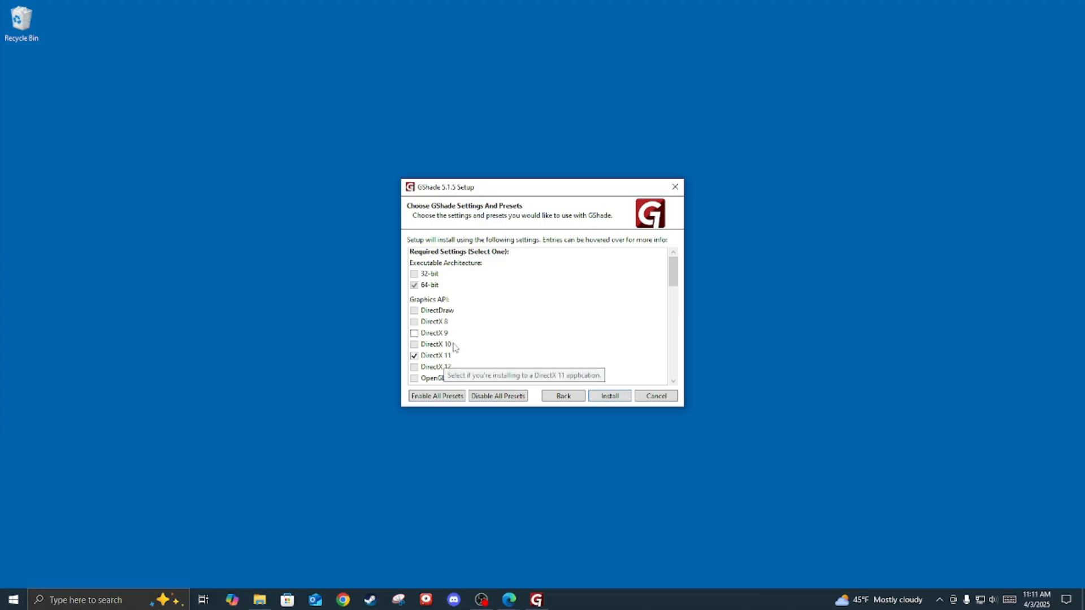
pyautogui.click(609, 398)
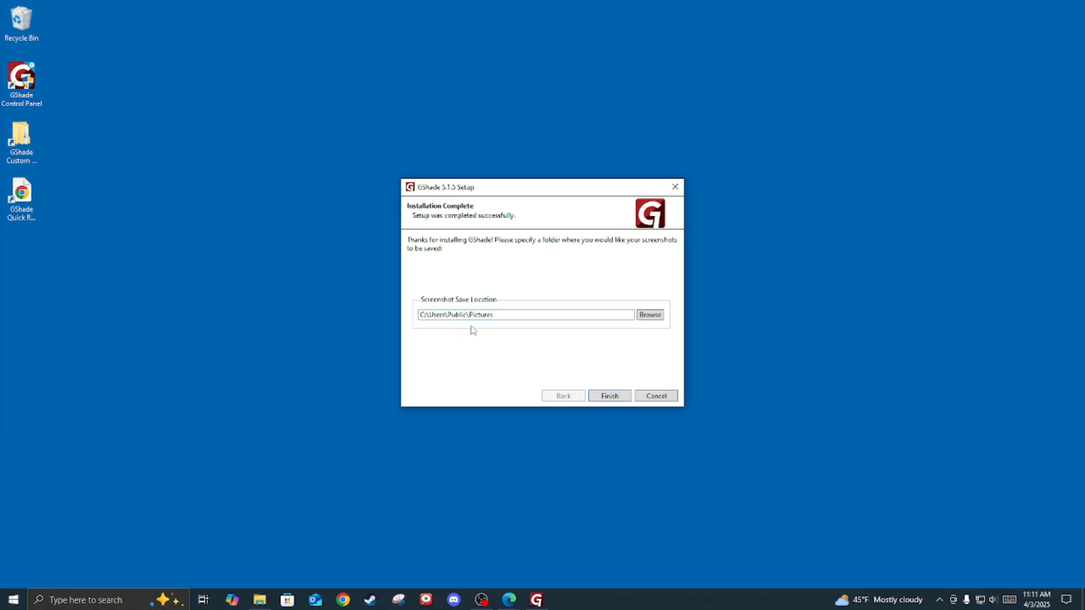
# Step: Set the screenshot save location to the reshade folder in Documents\Electronic Arts\The Sims 4\Screenshots and finish the setup
pyautogui.click(658, 317)
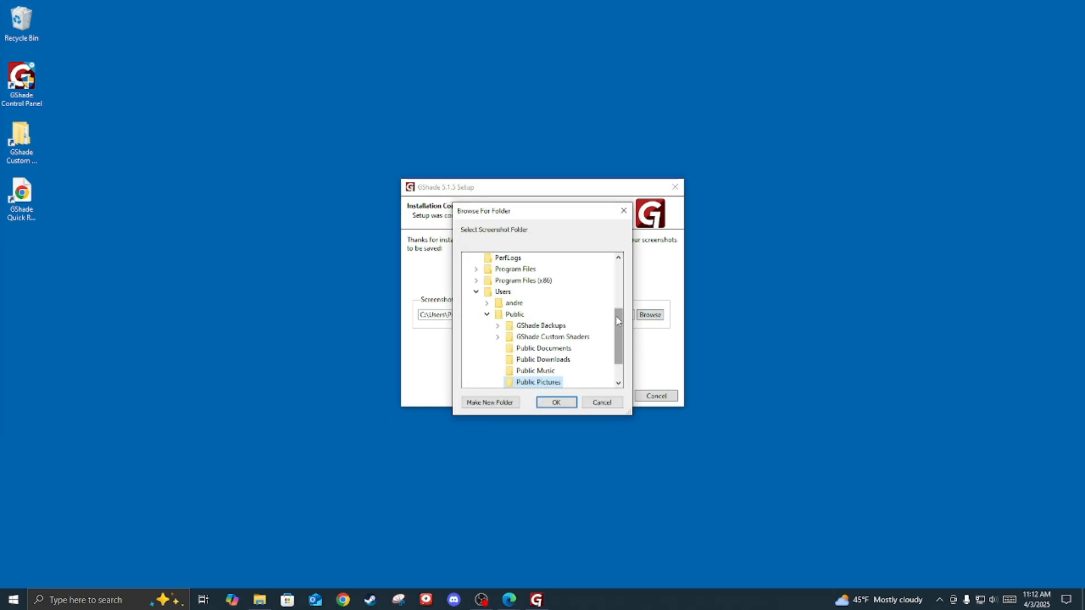
pyautogui.moveTo(618, 322); pyautogui.dragTo(620, 266)
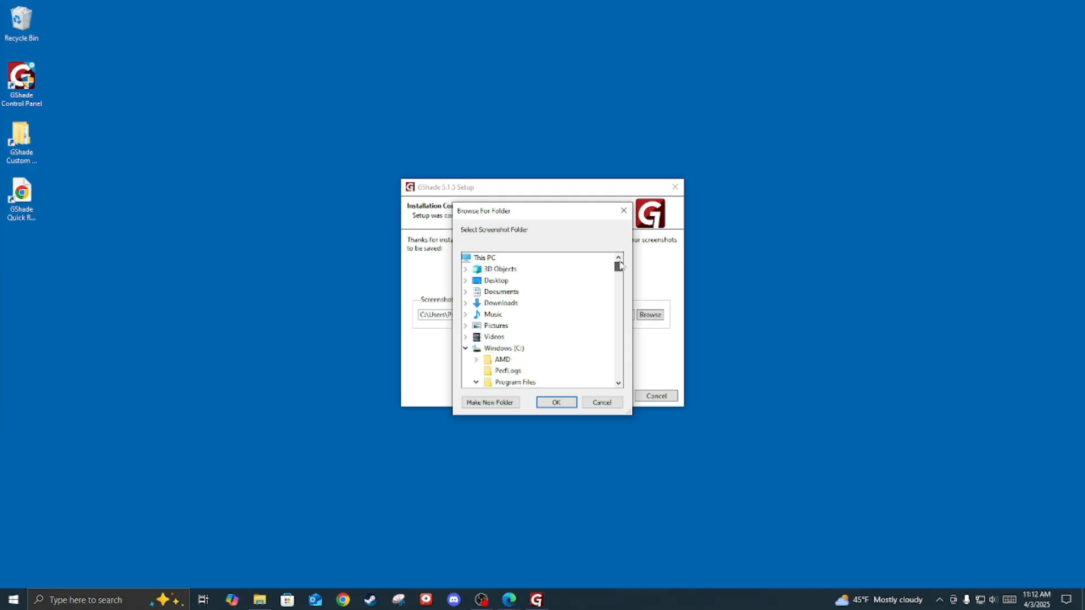
pyautogui.click(467, 292)
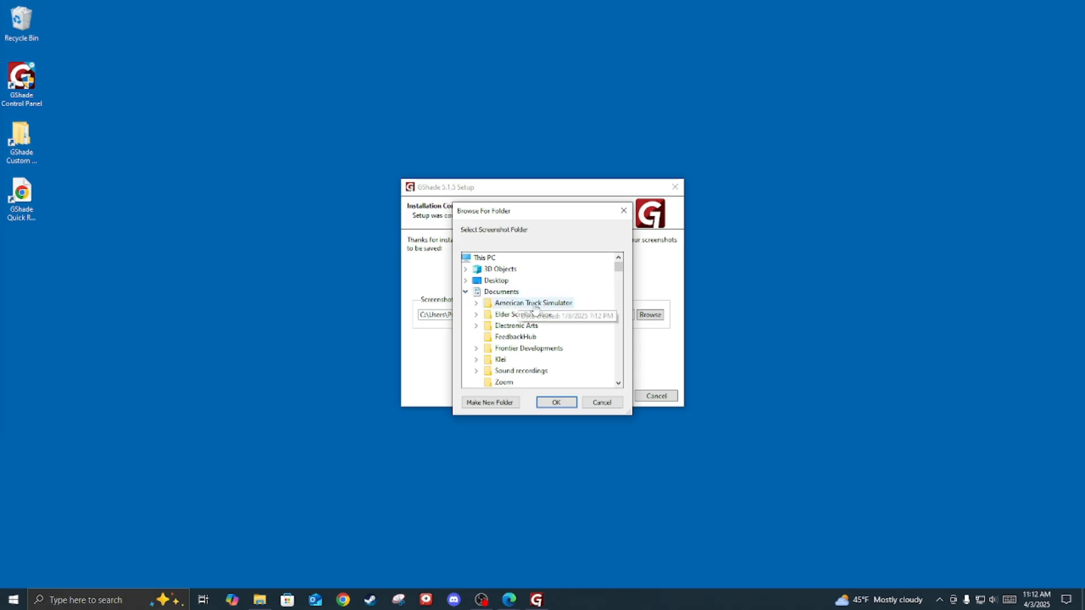
pyautogui.click(514, 328)
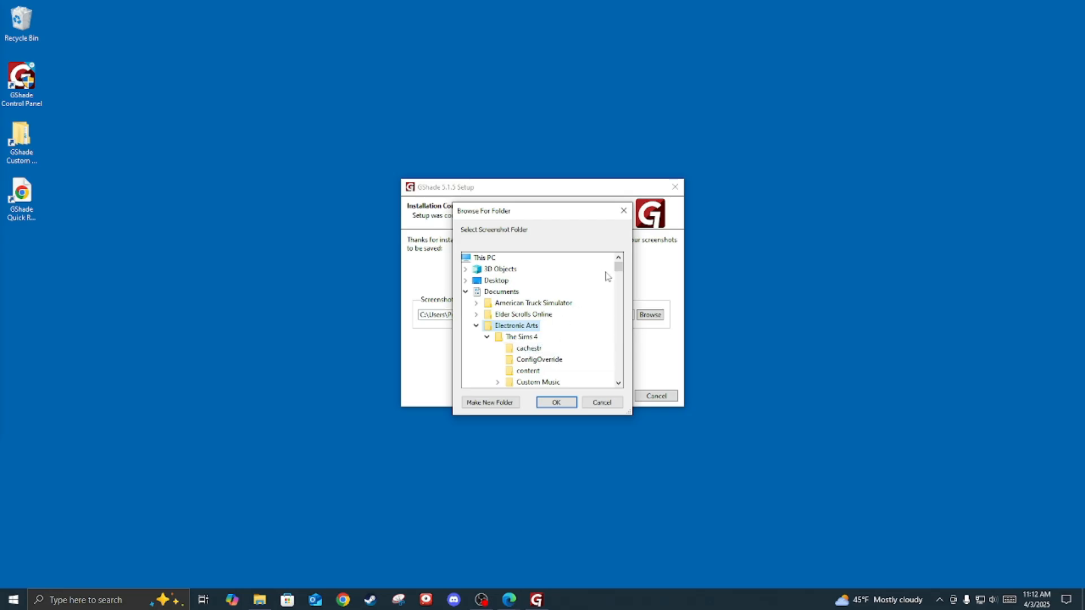
pyautogui.moveTo(619, 273); pyautogui.dragTo(618, 276)
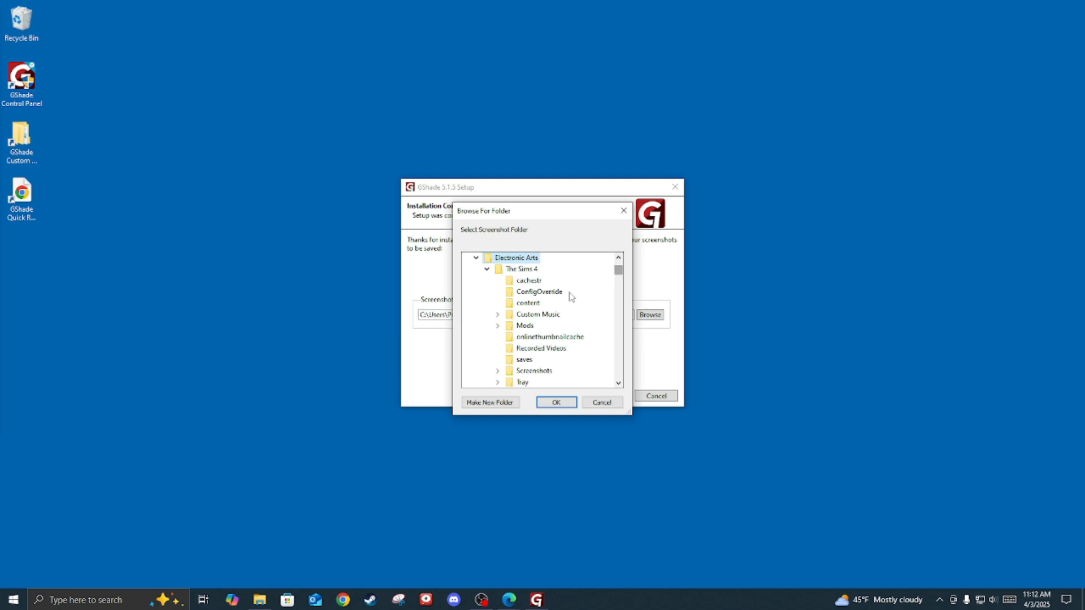
pyautogui.click(537, 371)
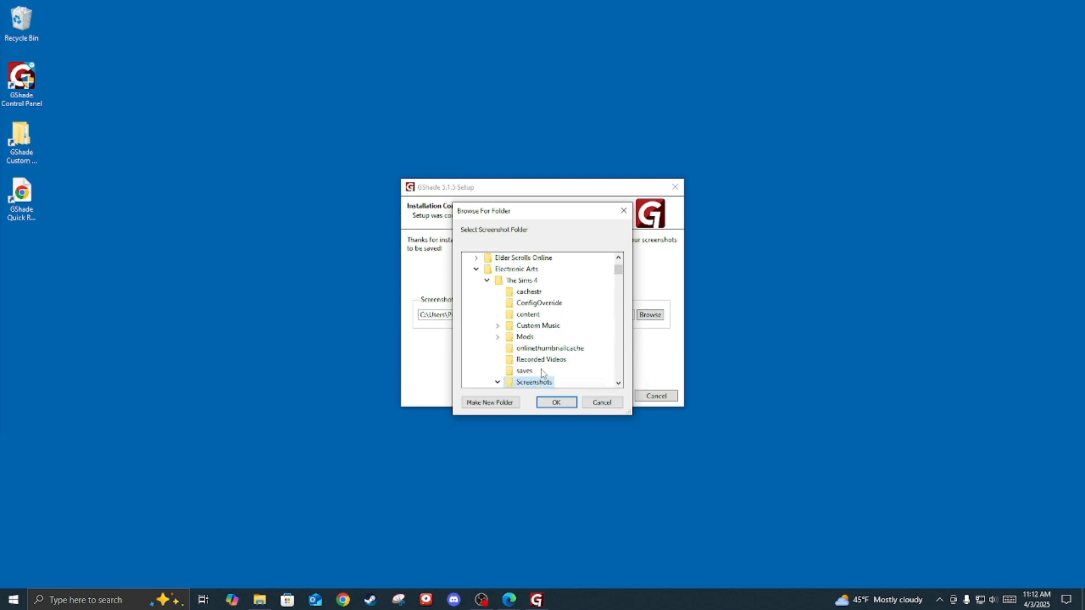
pyautogui.moveTo(618, 270); pyautogui.dragTo(619, 278)
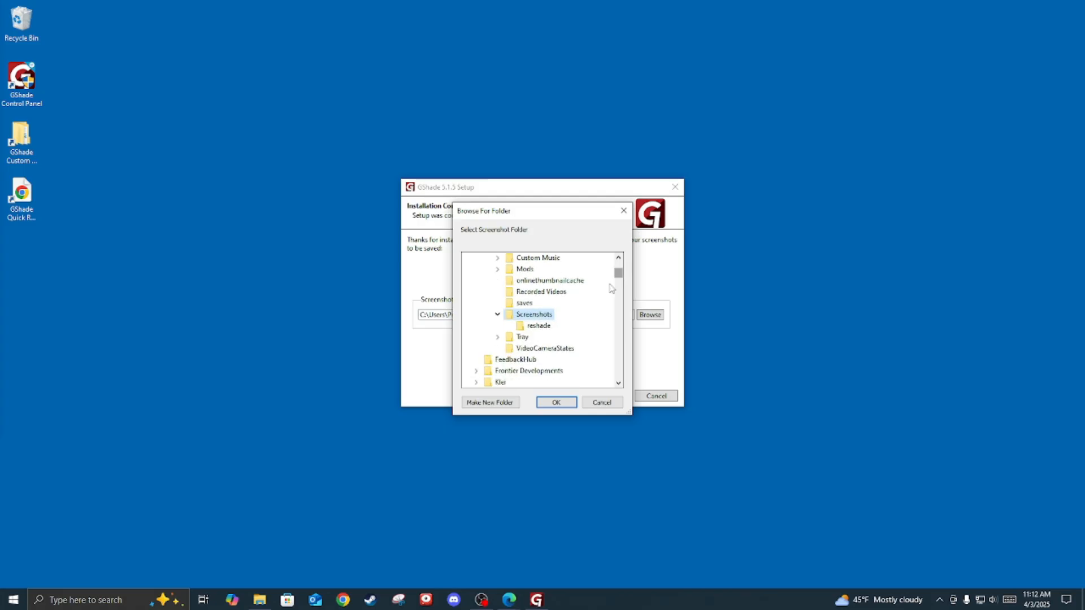
pyautogui.click(537, 330)
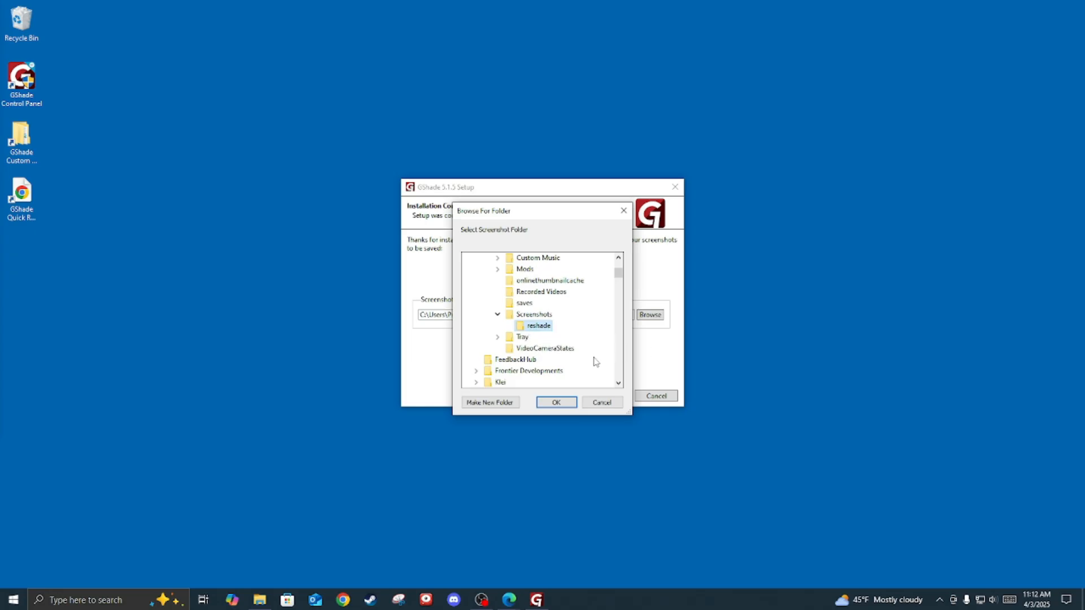
pyautogui.rightClick(563, 325)
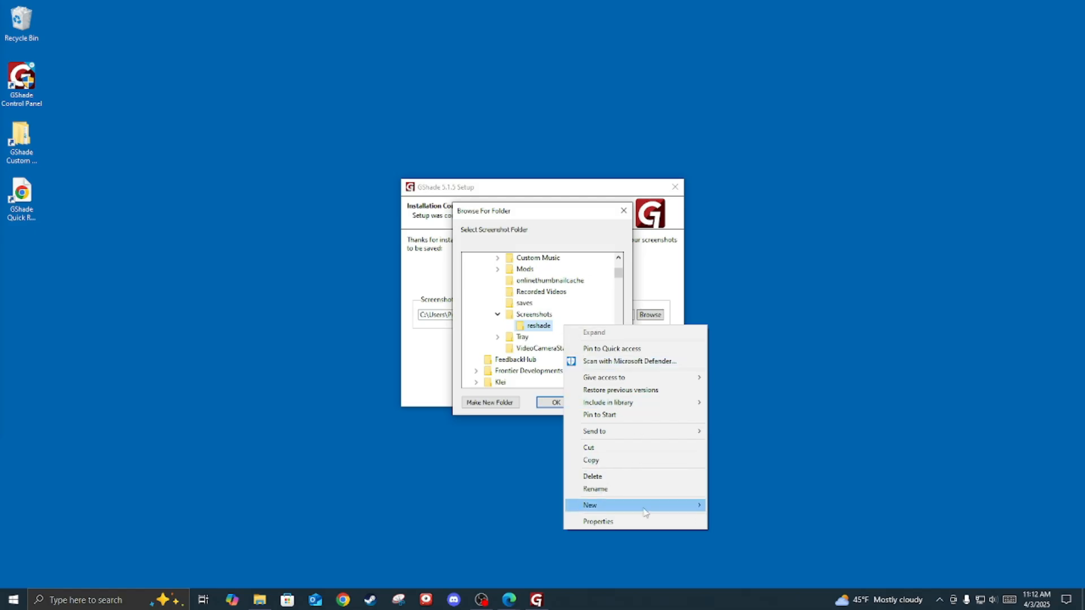
pyautogui.moveTo(645, 512)
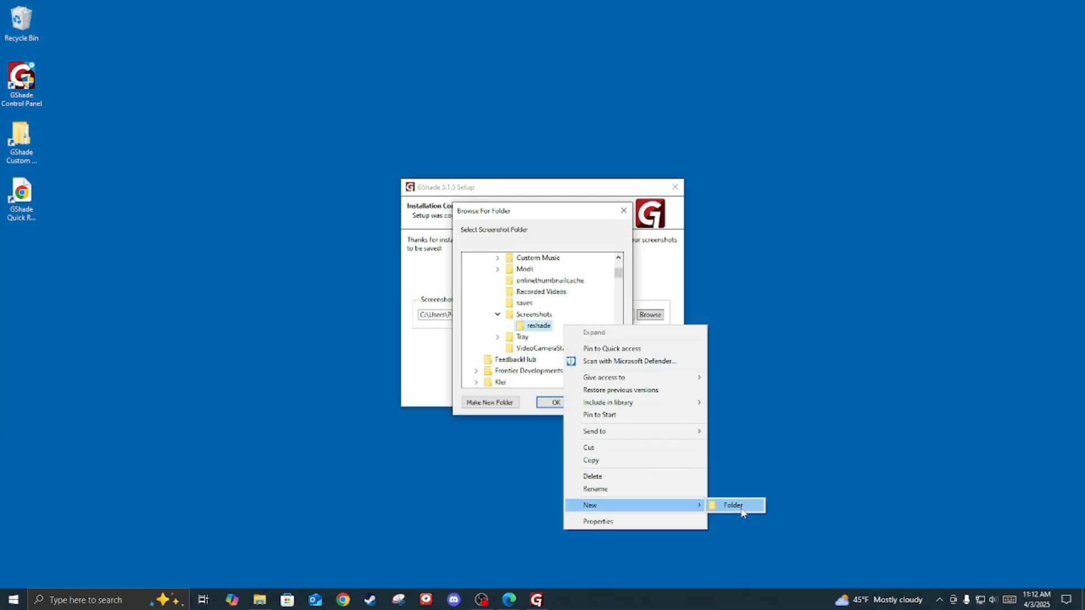
pyautogui.click(543, 331)
pyautogui.click(571, 404)
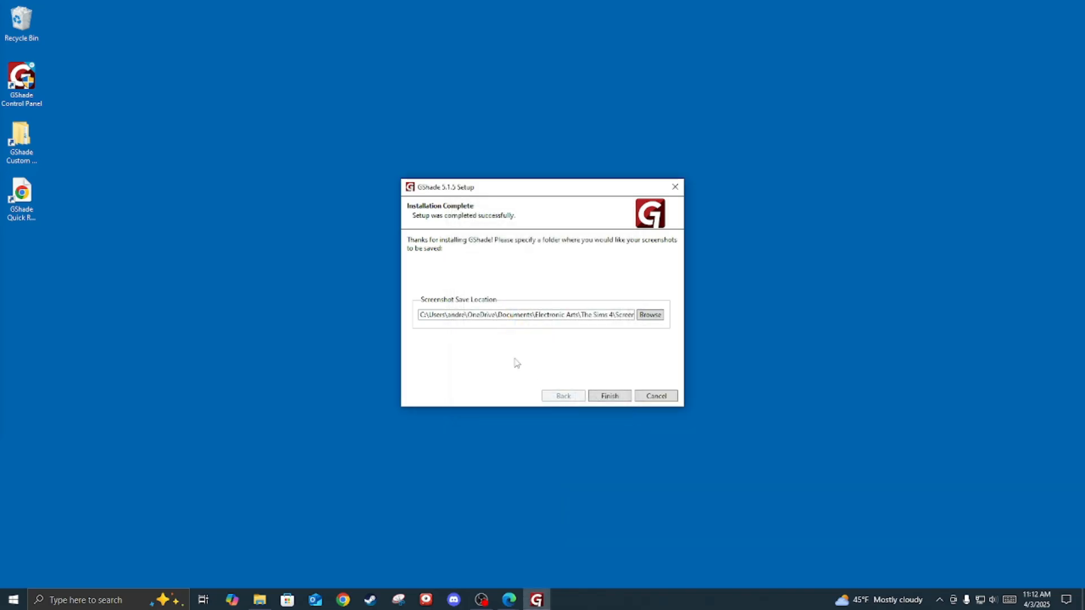
pyautogui.click(609, 397)
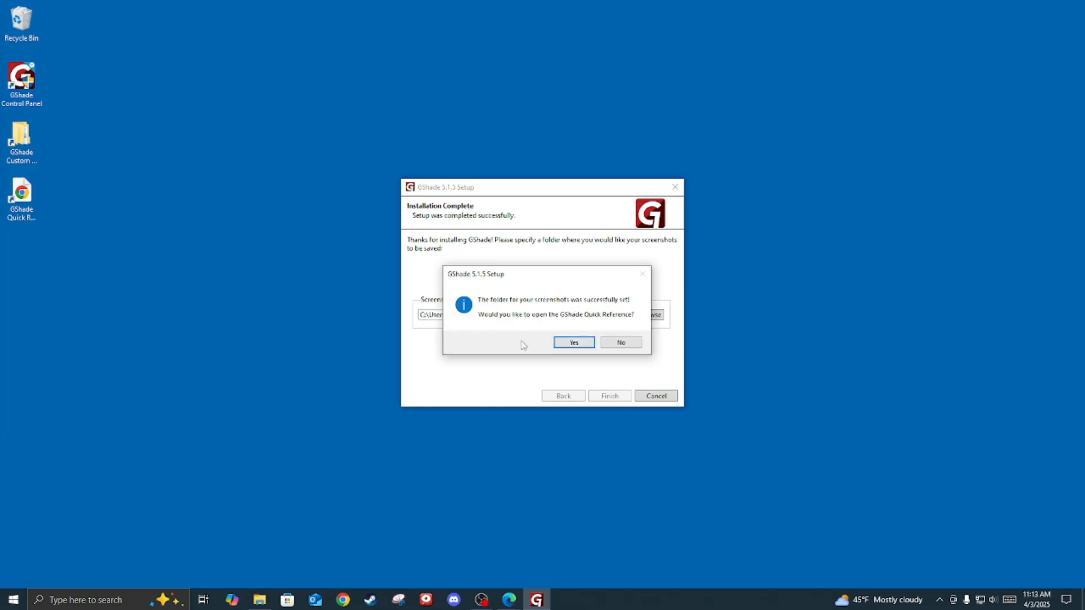
# Step: Open the GShade Quick Reference, skim its contents through the basics section, and close it
pyautogui.click(568, 342)
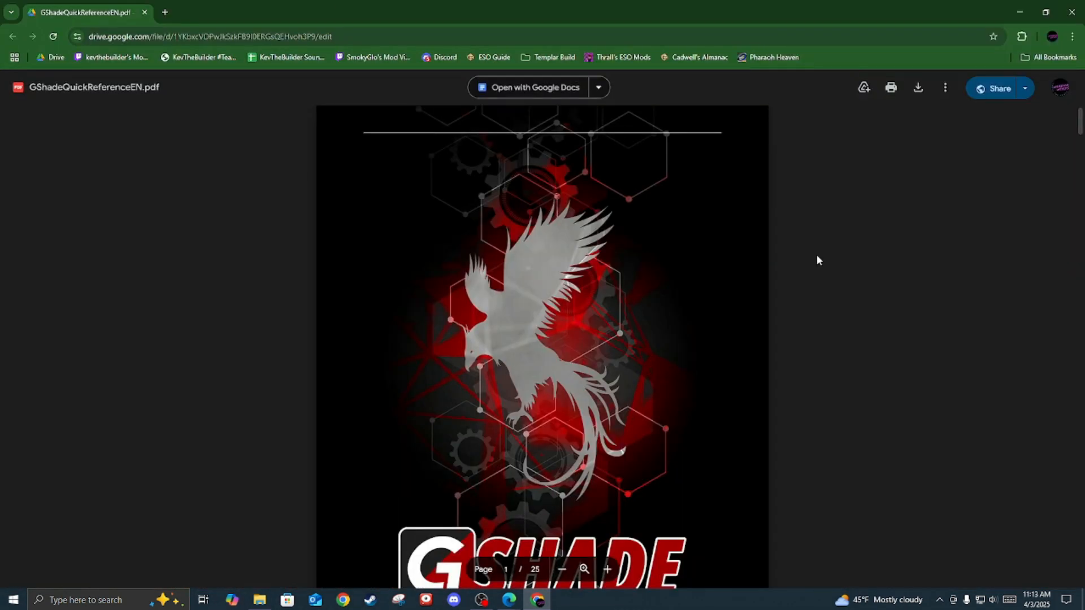
pyautogui.scroll(-8, 846, 250)
pyautogui.scroll(-10, 846, 257)
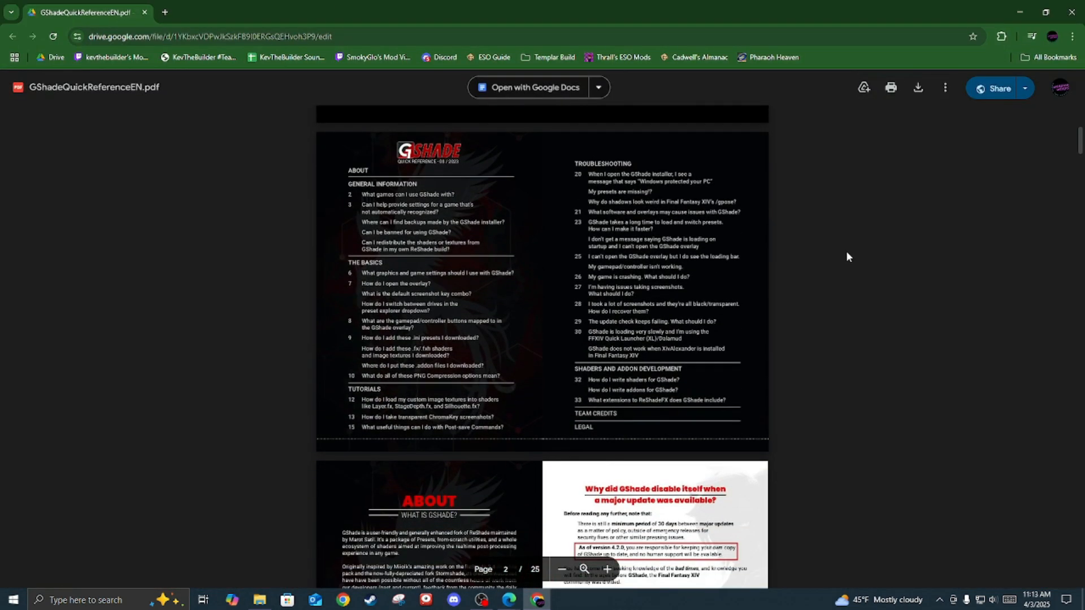
pyautogui.scroll(-10, 845, 262)
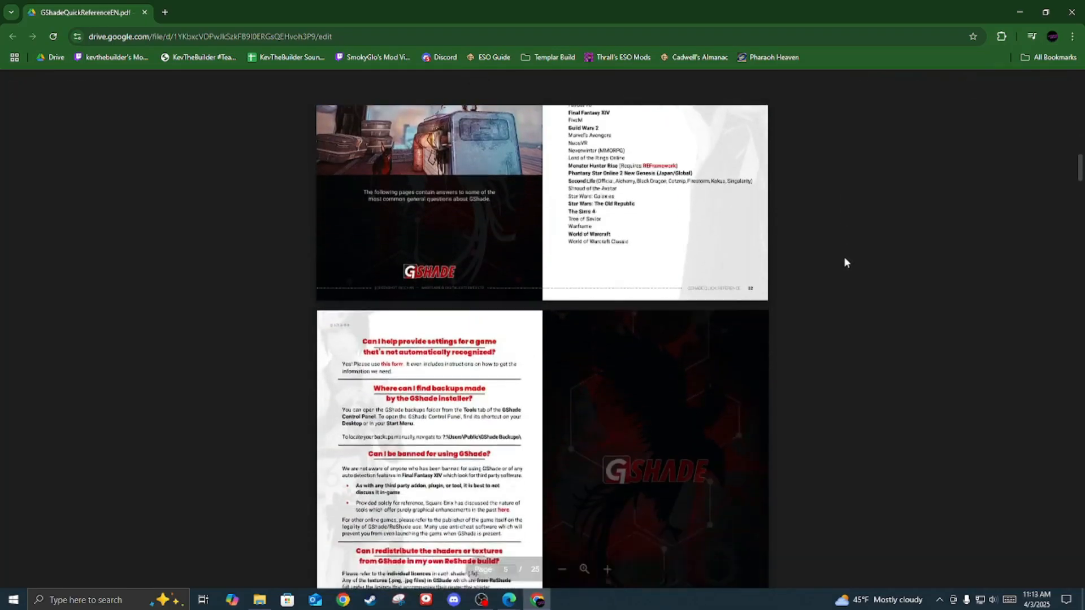
pyautogui.scroll(-5, 844, 260)
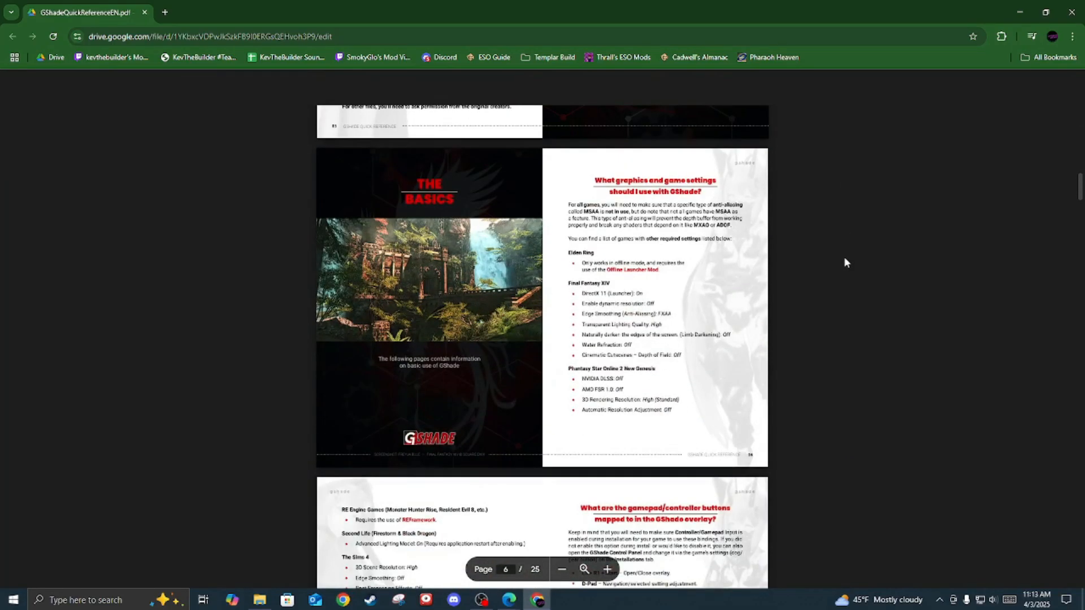
pyautogui.click(1072, 12)
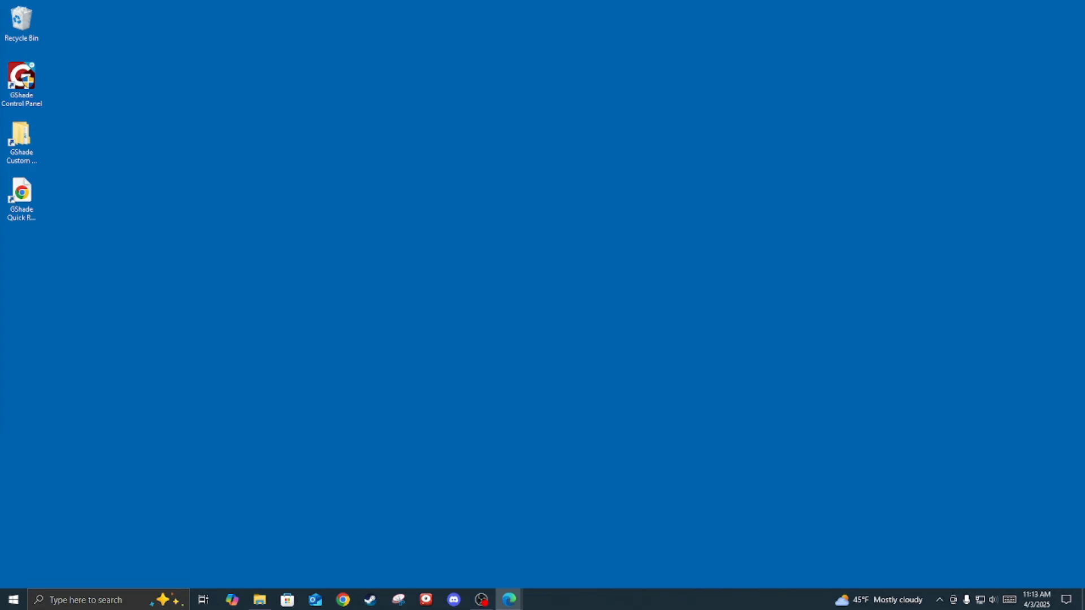
# Step: Switch to Microsoft Edge and open the Shade Presets collection on KevTheBuilder's Patreon page
pyautogui.click(509, 599)
pyautogui.click(188, 173)
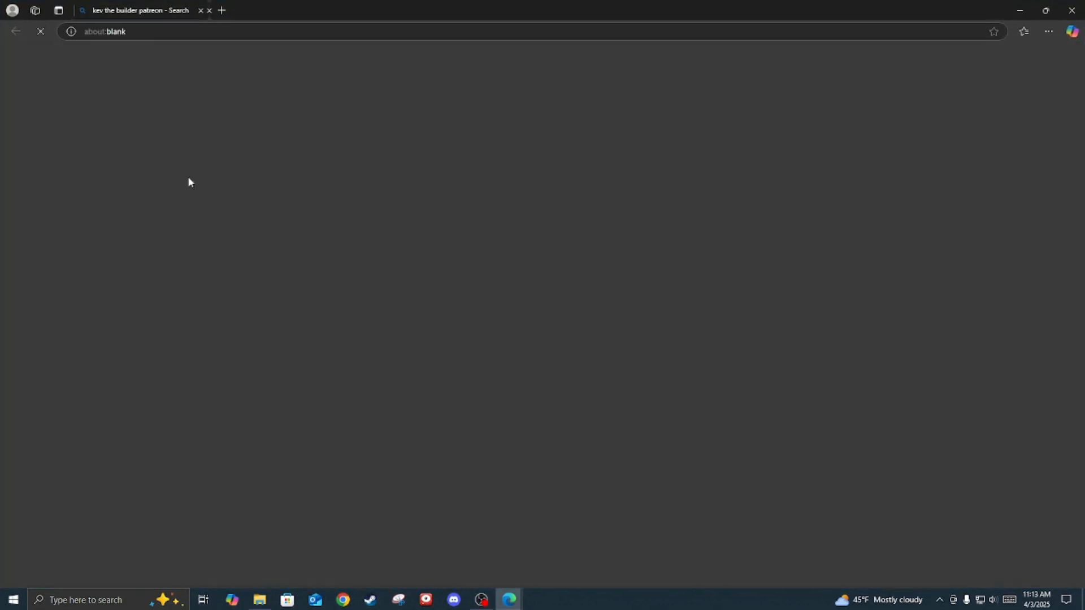
pyautogui.scroll(-4, 677, 270)
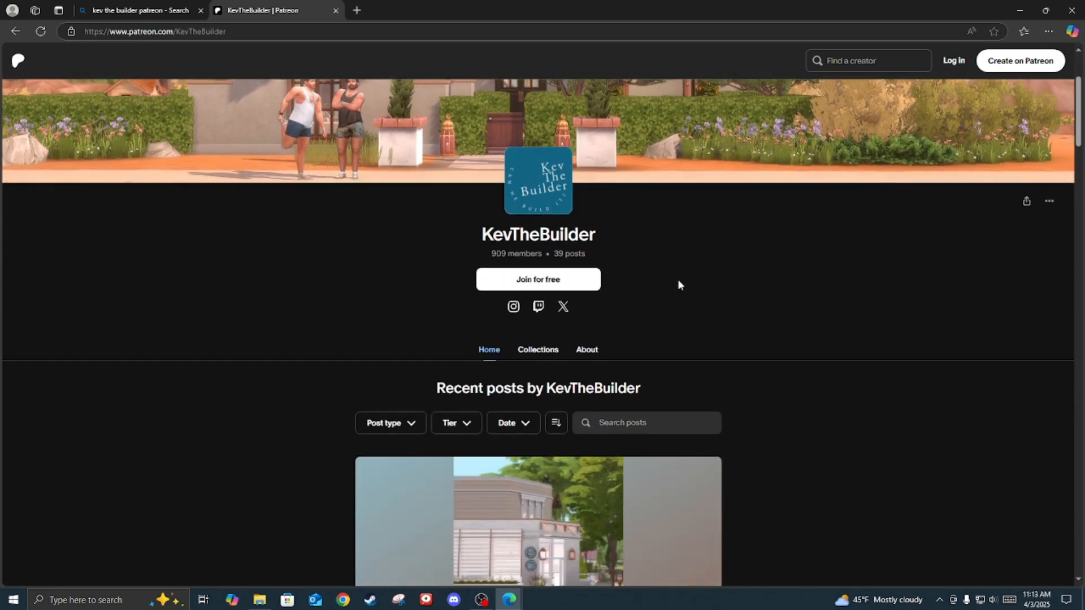
pyautogui.click(542, 289)
pyautogui.scroll(-3, 894, 283)
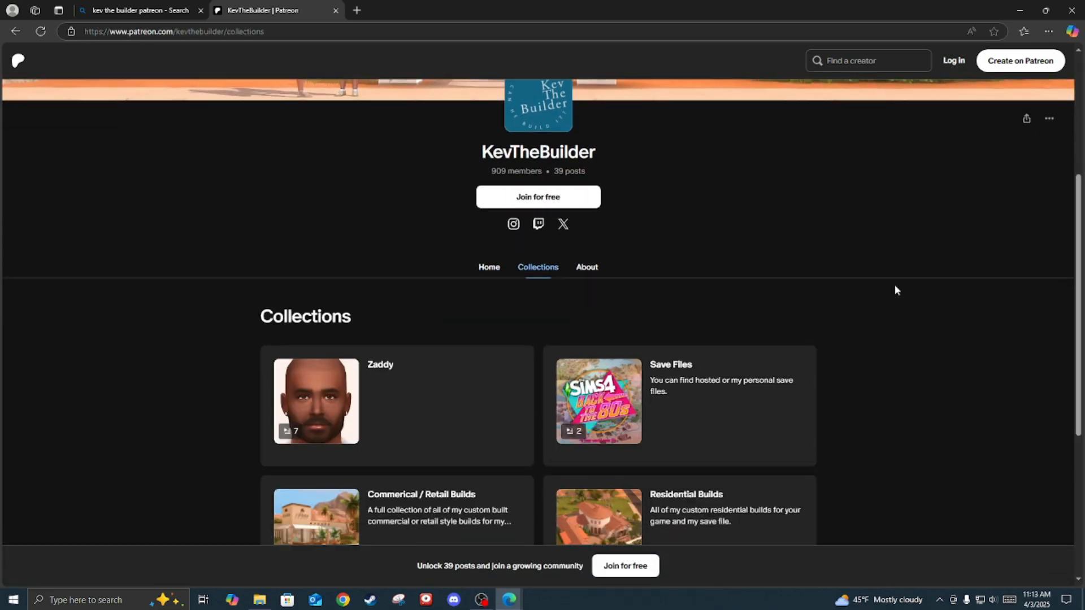
pyautogui.scroll(-2, 894, 290)
pyautogui.click(389, 406)
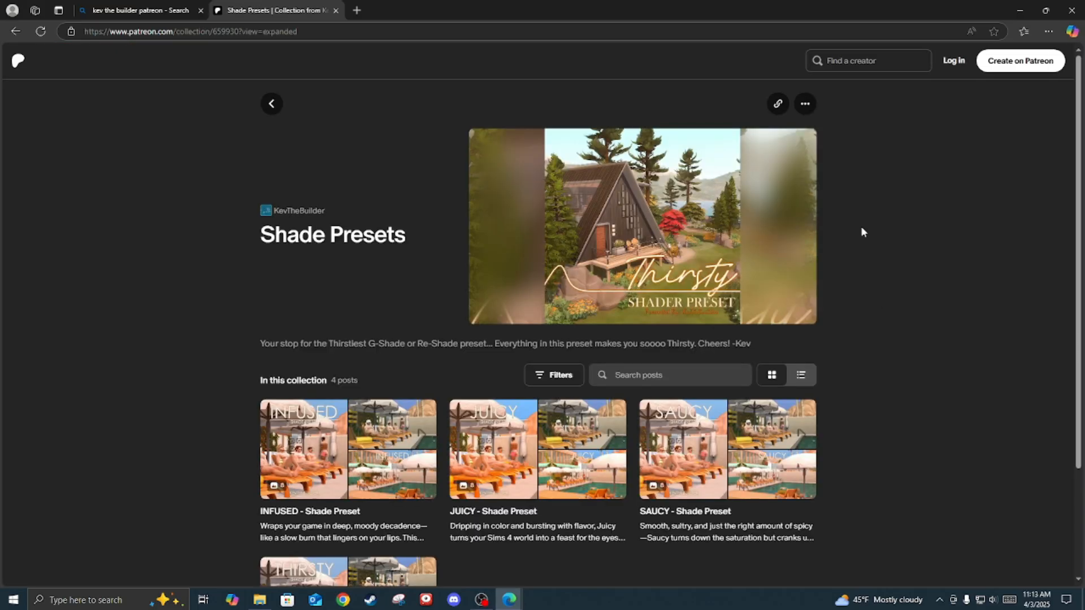
# Step: Open the THIRSTY - Shade Preset post and download its .ini file from Sim File Share
pyautogui.scroll(-2, 862, 228)
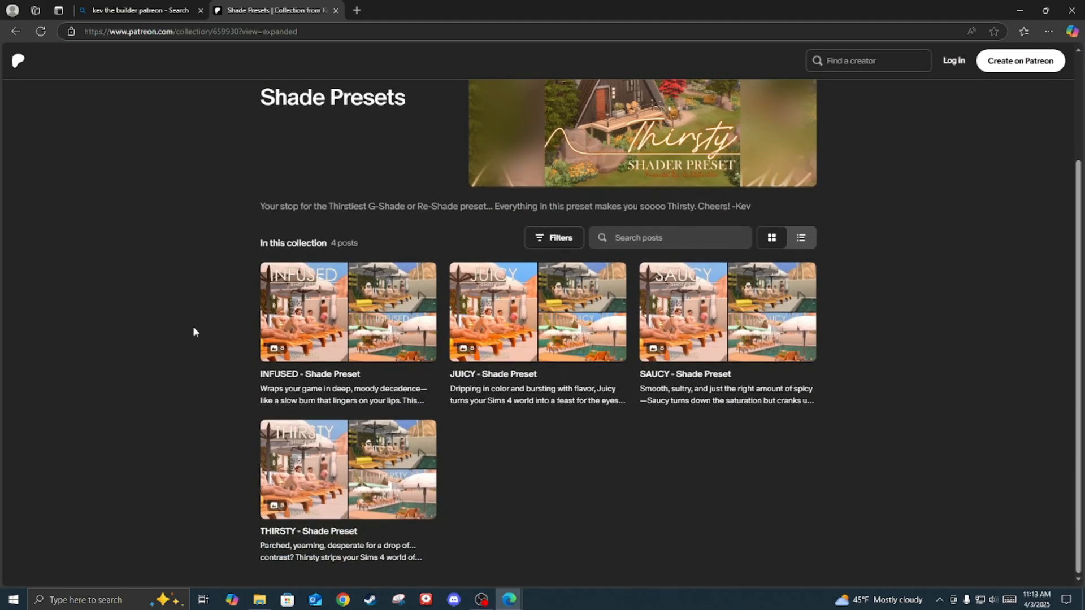
pyautogui.click(303, 457)
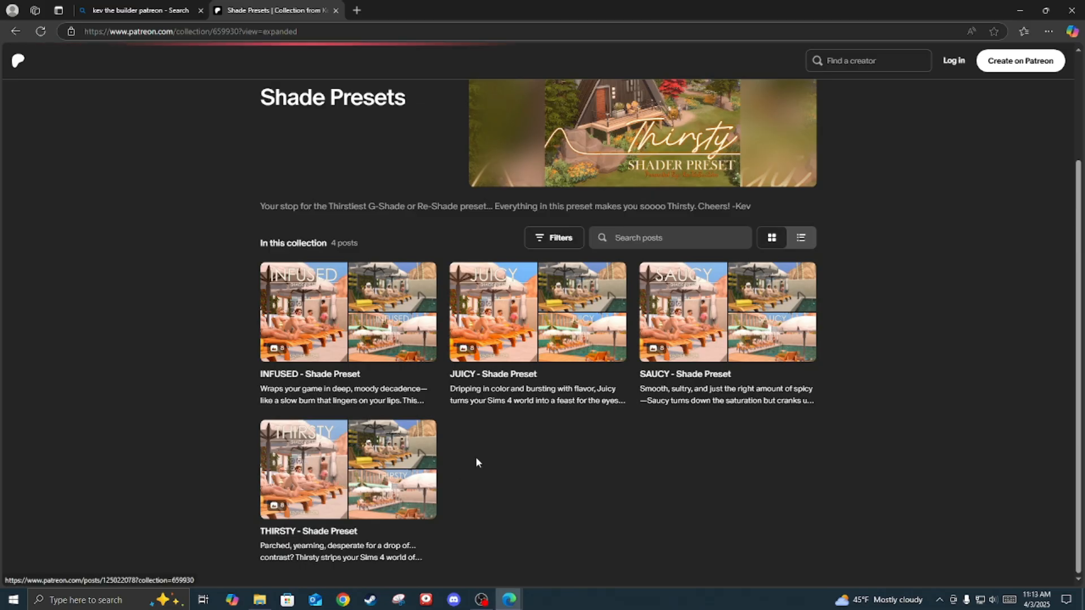
pyautogui.scroll(-3, 434, 433)
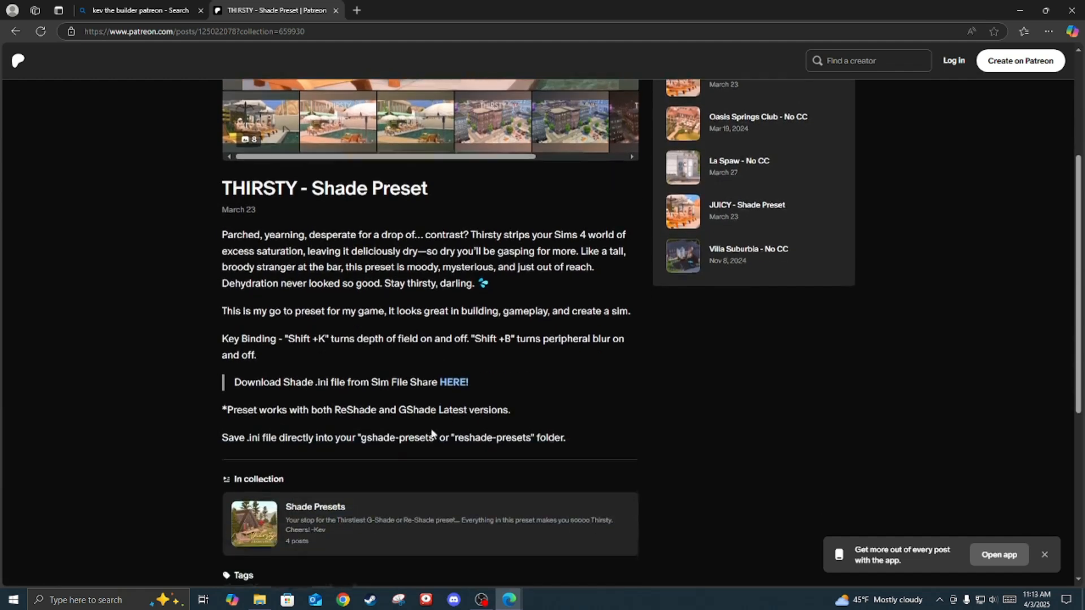
pyautogui.click(450, 369)
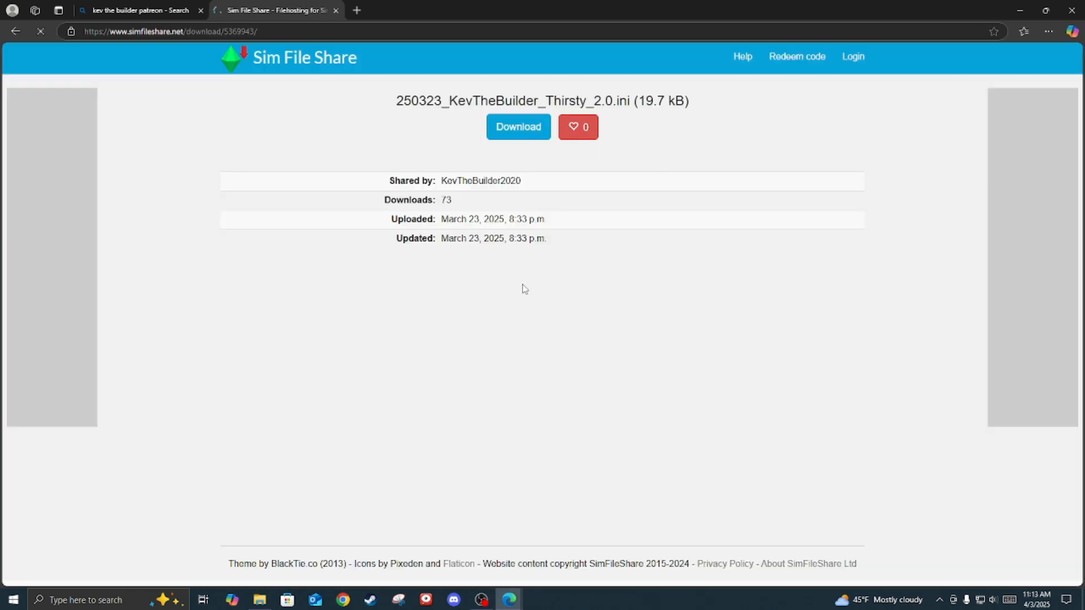
pyautogui.click(527, 139)
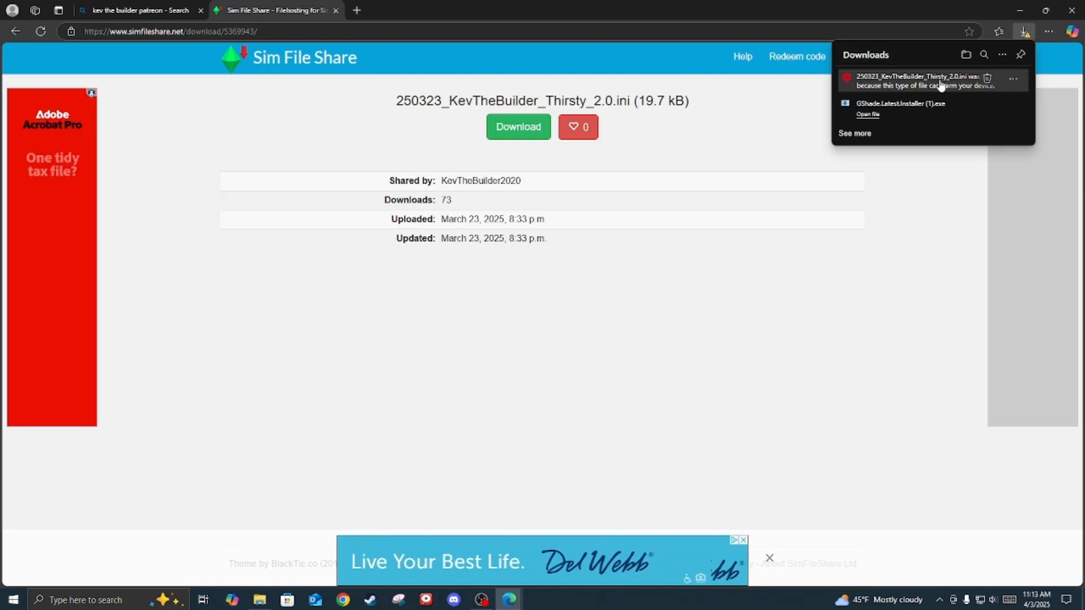
# Step: Keep the blocked download 250323_KevTheBuilder_Thirsty_2.0.ini and dismiss the downloads list
pyautogui.click(1012, 79)
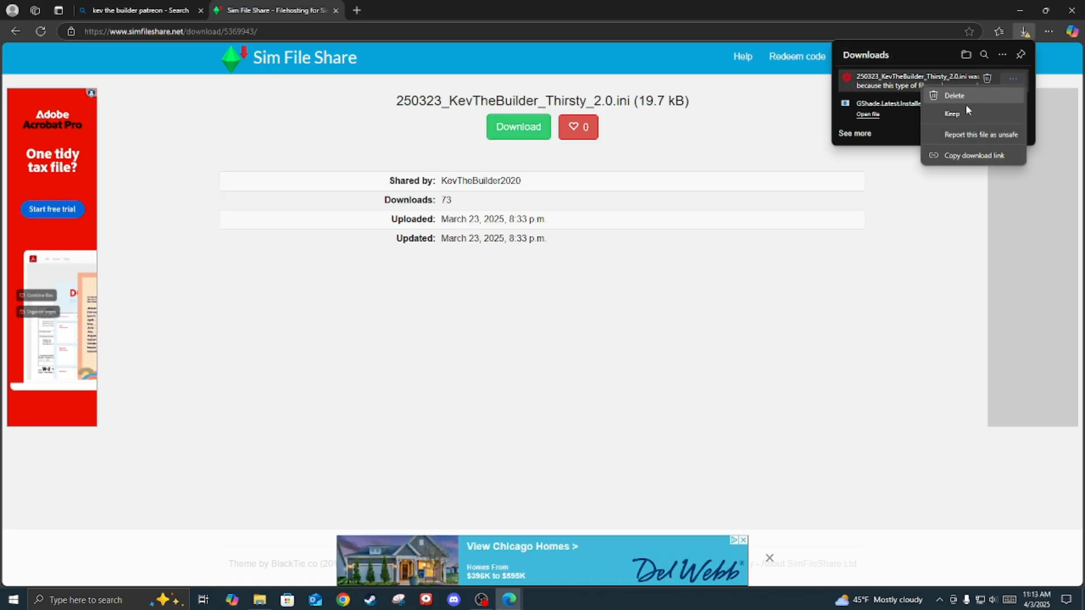
pyautogui.click(875, 87)
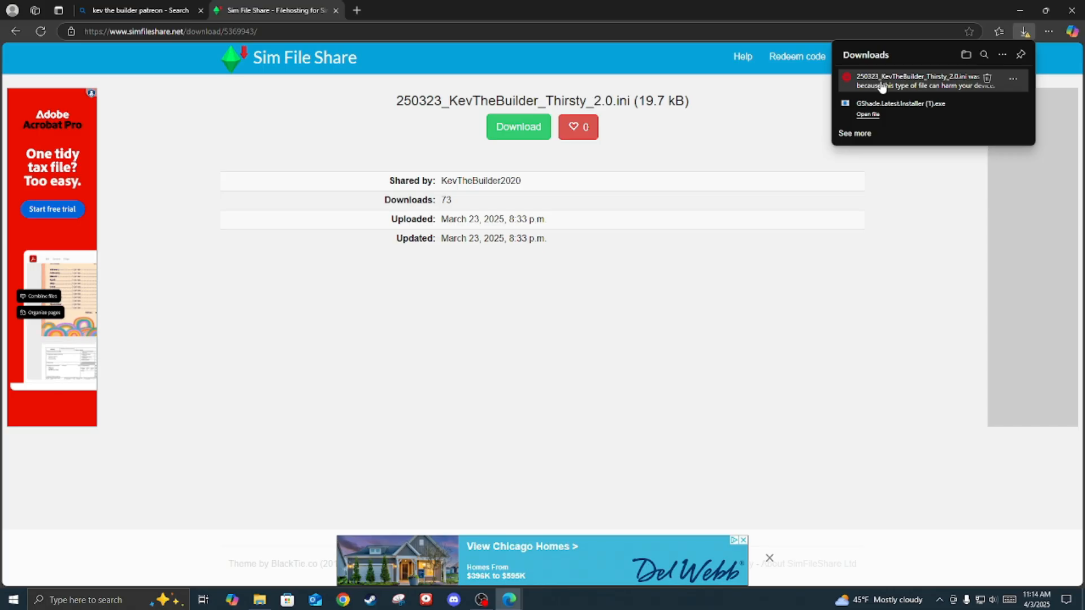
pyautogui.rightClick(883, 86)
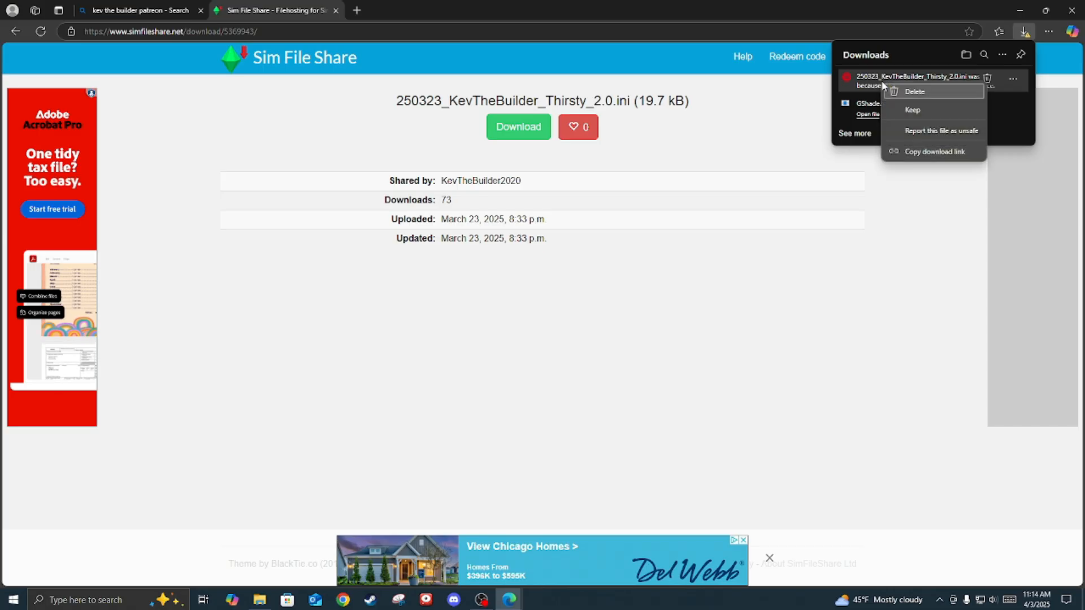
pyautogui.click(951, 118)
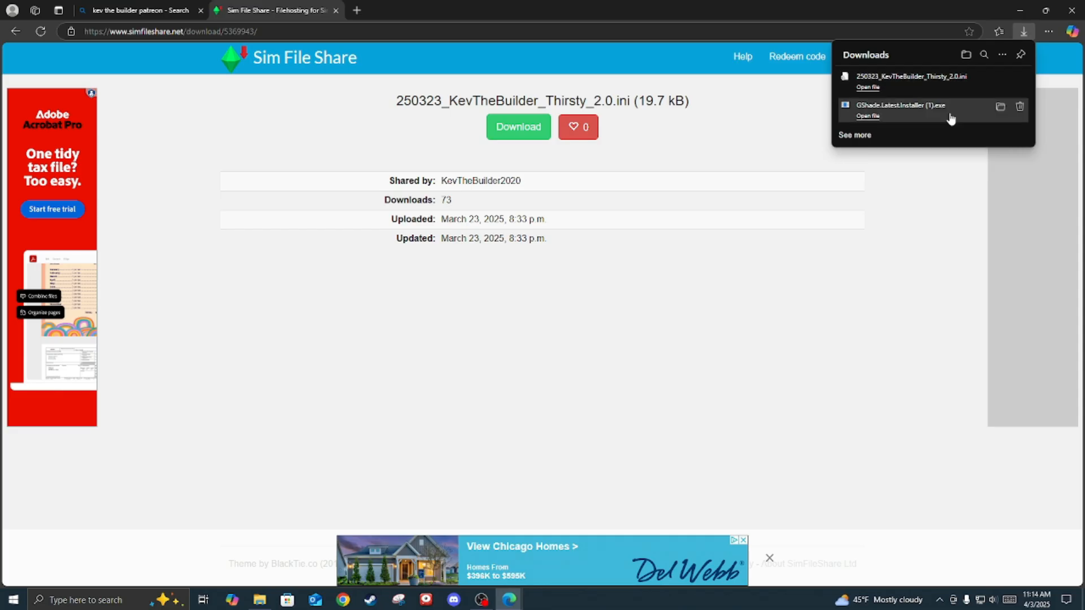
pyautogui.click(692, 289)
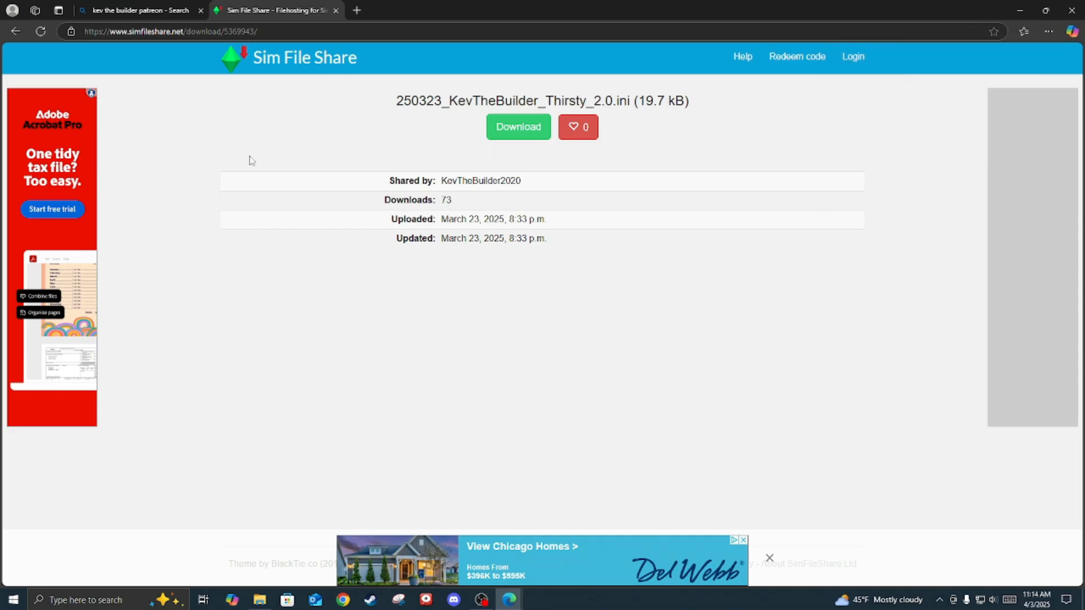
# Step: Return to the Shade Presets collection, download the SAUCY - Shade Preset .ini file from Sim File Share, and keep the blocked download
pyautogui.click(17, 32)
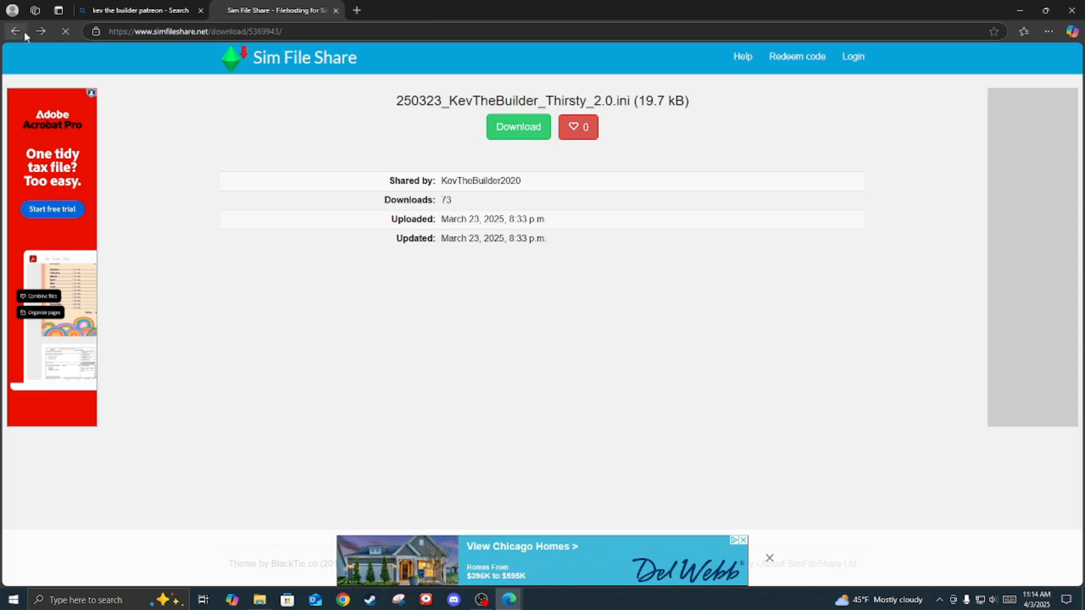
pyautogui.click(17, 33)
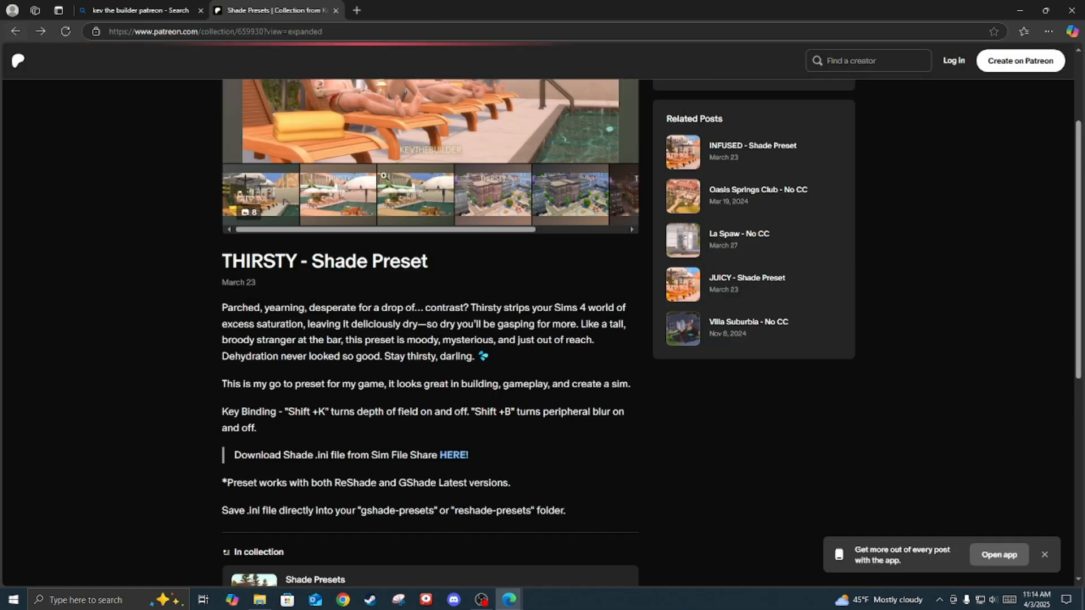
pyautogui.scroll(-2, 686, 379)
pyautogui.click(685, 379)
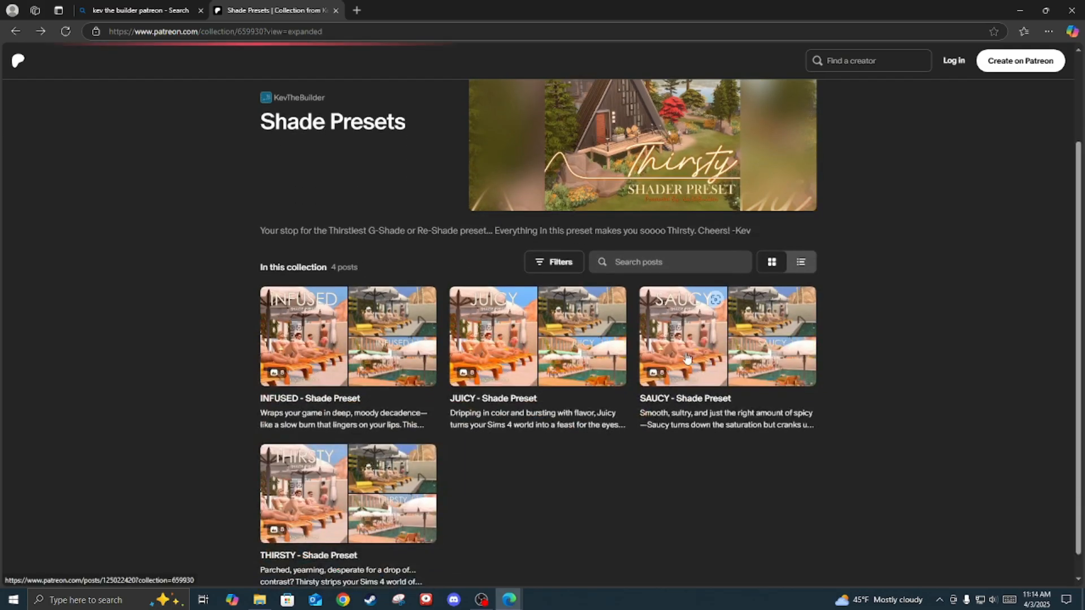
pyautogui.scroll(-1, 357, 400)
pyautogui.scroll(-4, 357, 400)
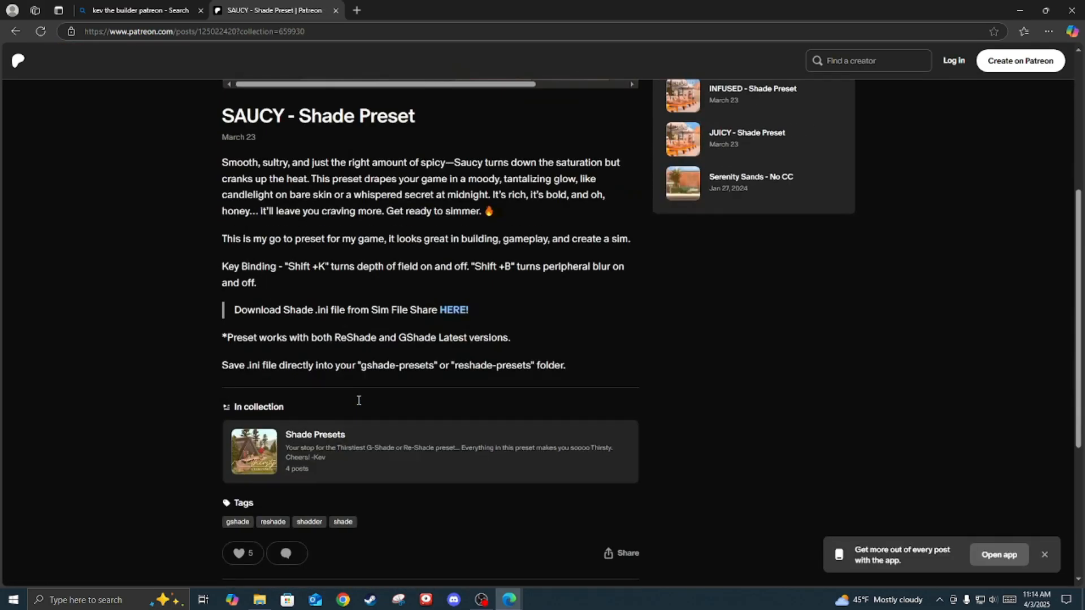
pyautogui.click(466, 312)
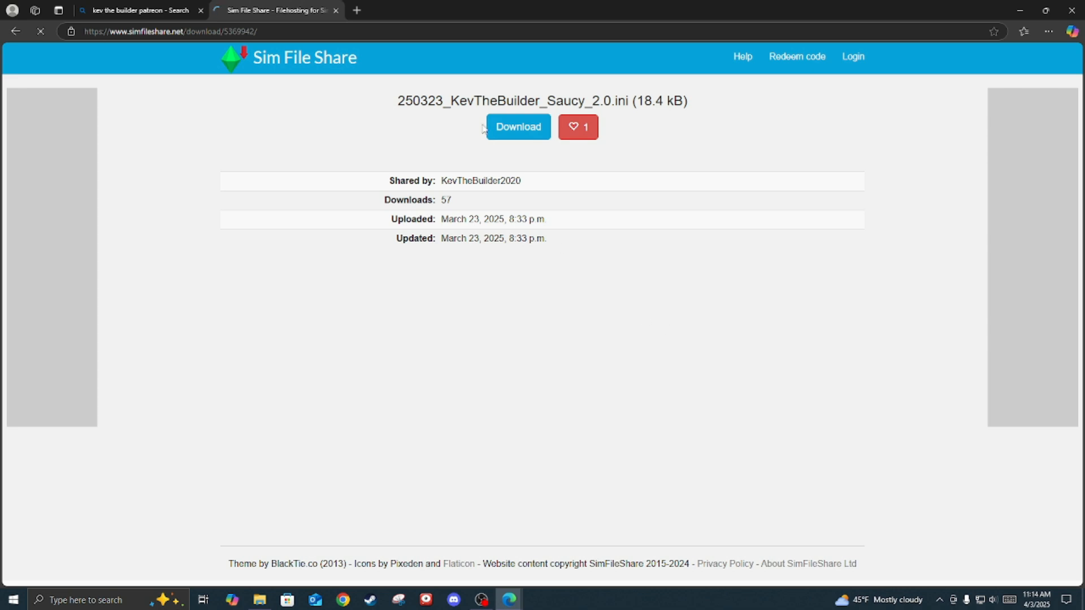
pyautogui.click(527, 130)
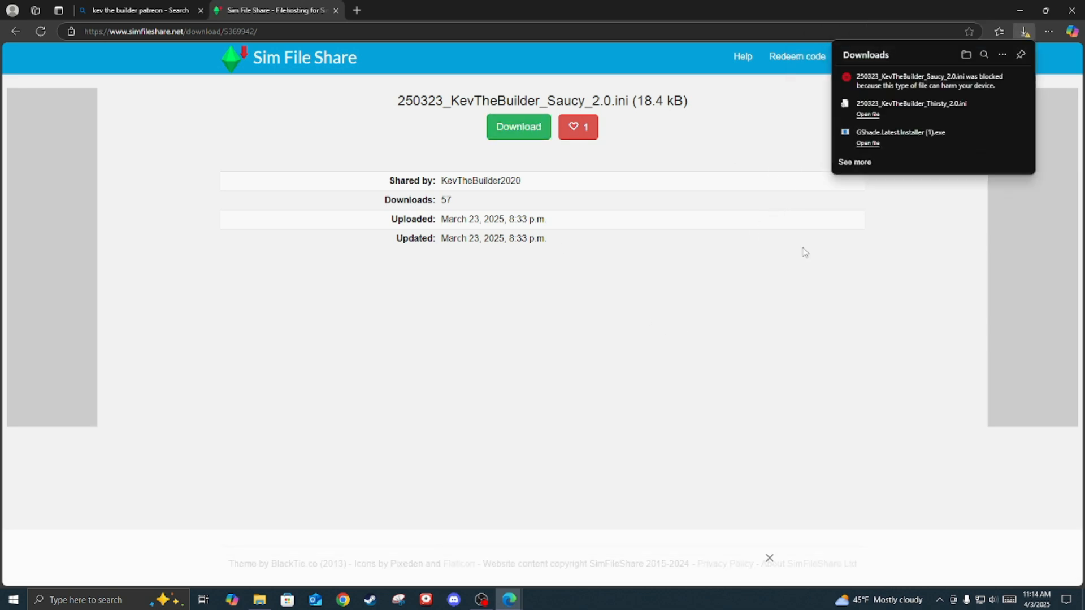
pyautogui.rightClick(930, 86)
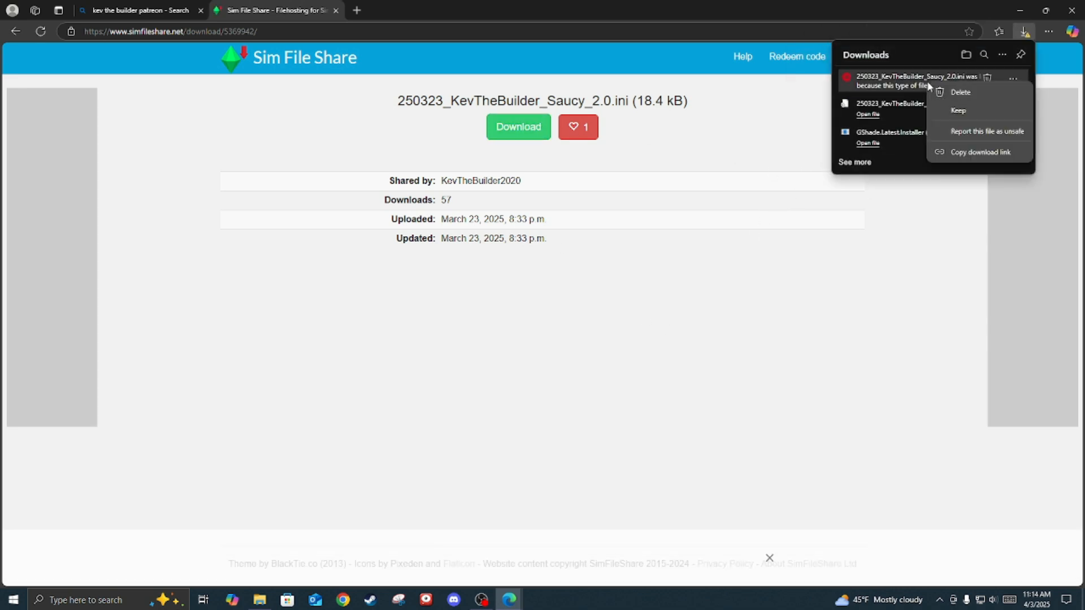
pyautogui.click(960, 110)
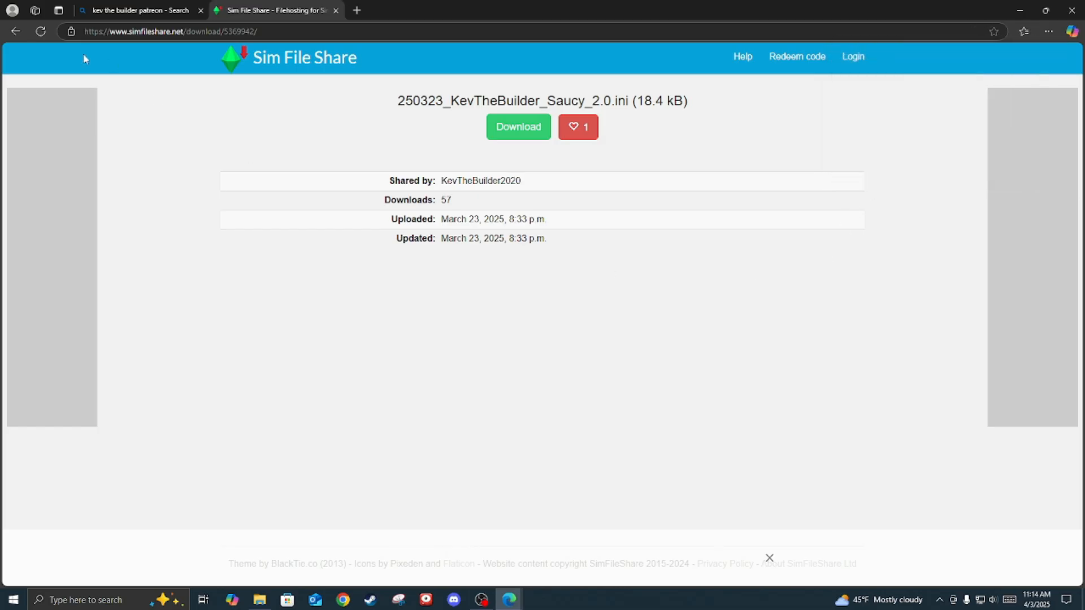
# Step: From the Shade Presets collection, download the JUICY - Shade Preset .ini file via Sim File Share and keep the blocked file
pyautogui.click(16, 32)
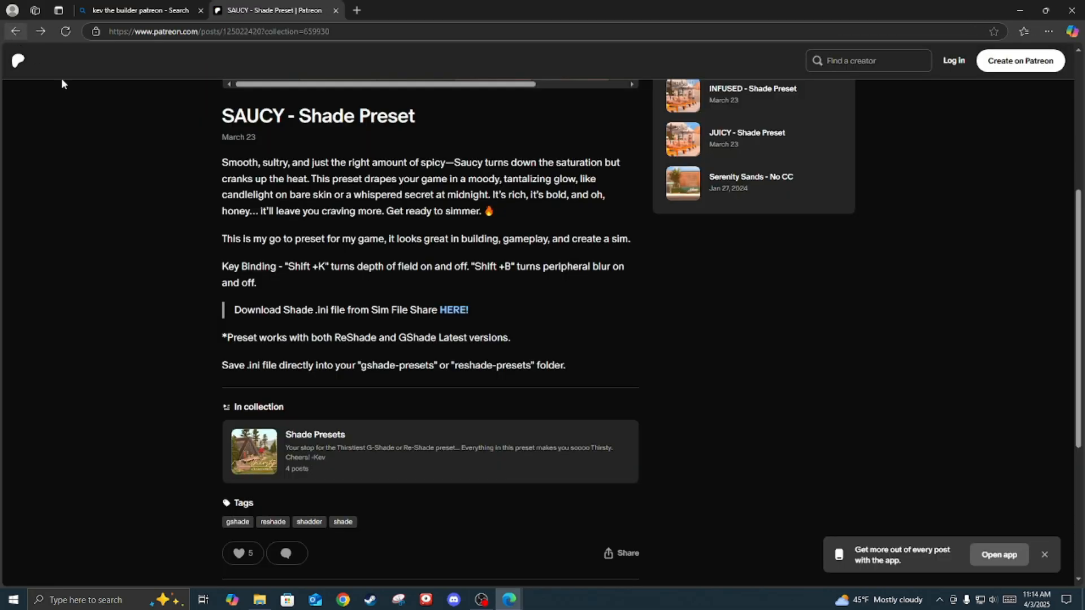
pyautogui.click(19, 33)
pyautogui.scroll(-1, 463, 339)
pyautogui.click(568, 392)
pyautogui.scroll(-1, 458, 367)
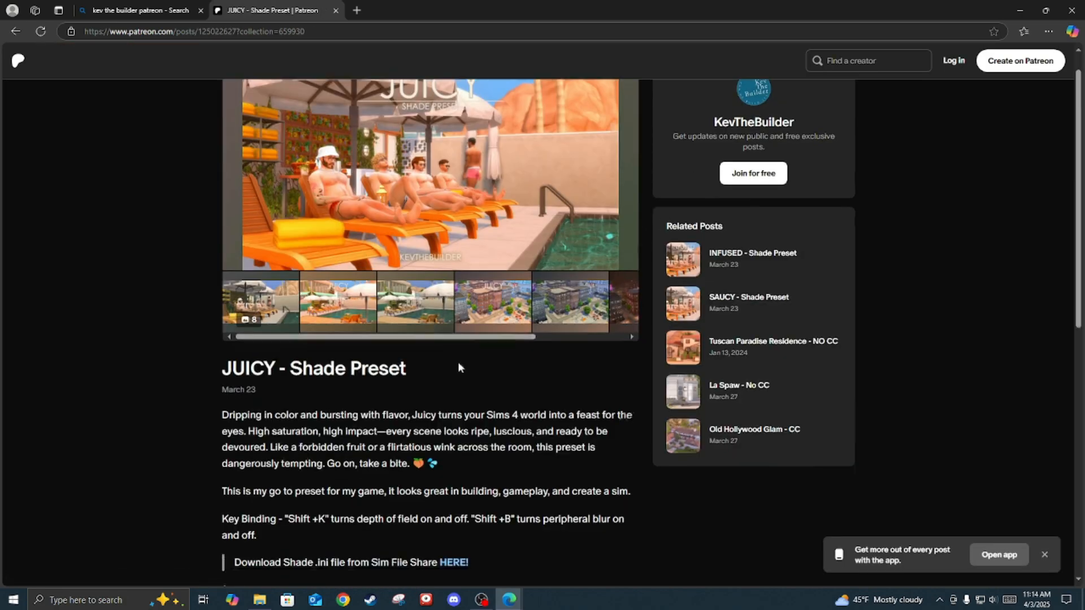
pyautogui.scroll(-4, 457, 367)
pyautogui.click(447, 312)
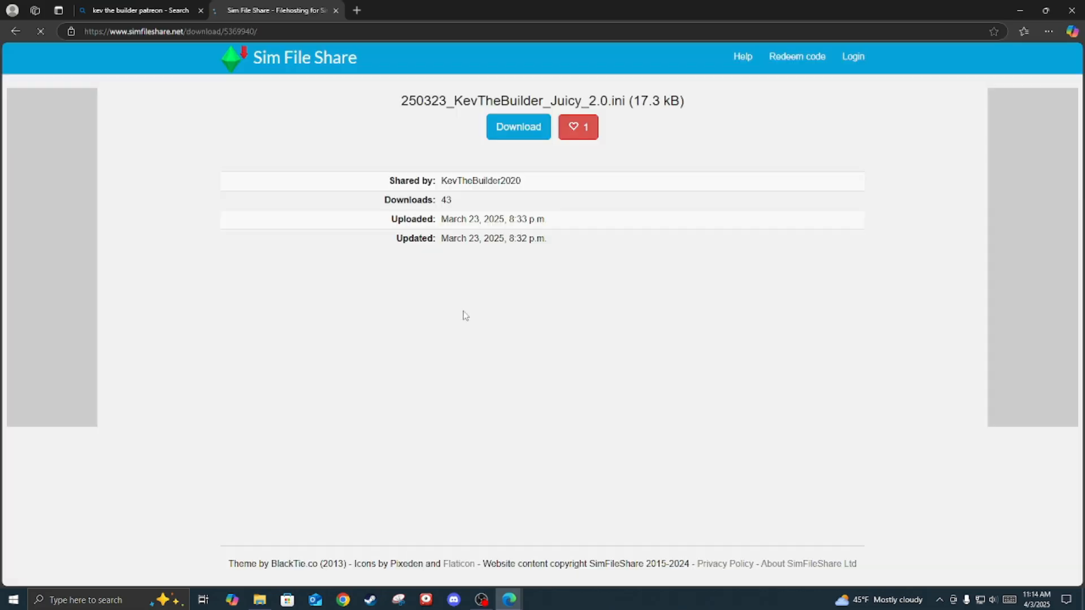
pyautogui.click(511, 125)
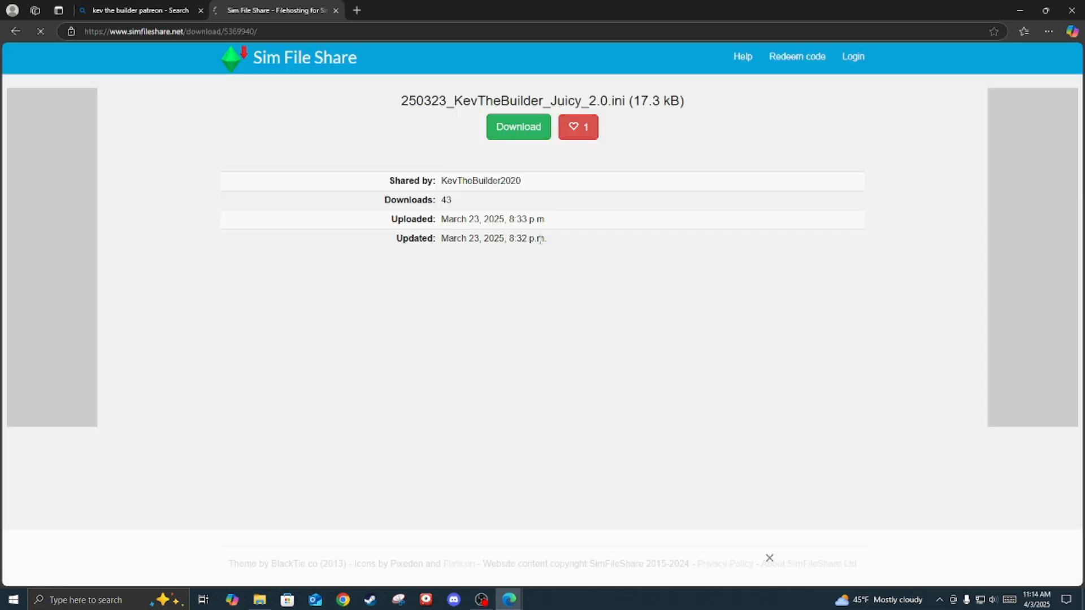
pyautogui.rightClick(913, 85)
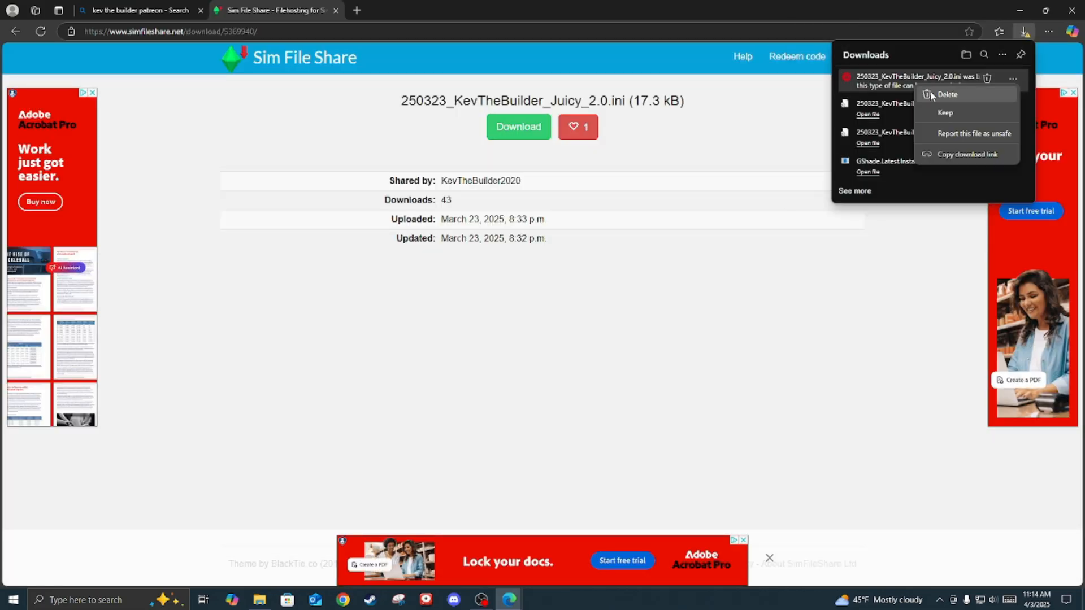
pyautogui.click(942, 113)
# Step: Go back to the collection, download the INFUSED - Shade Preset .ini file from Sim File Share, and keep the blocked download
pyautogui.click(15, 31)
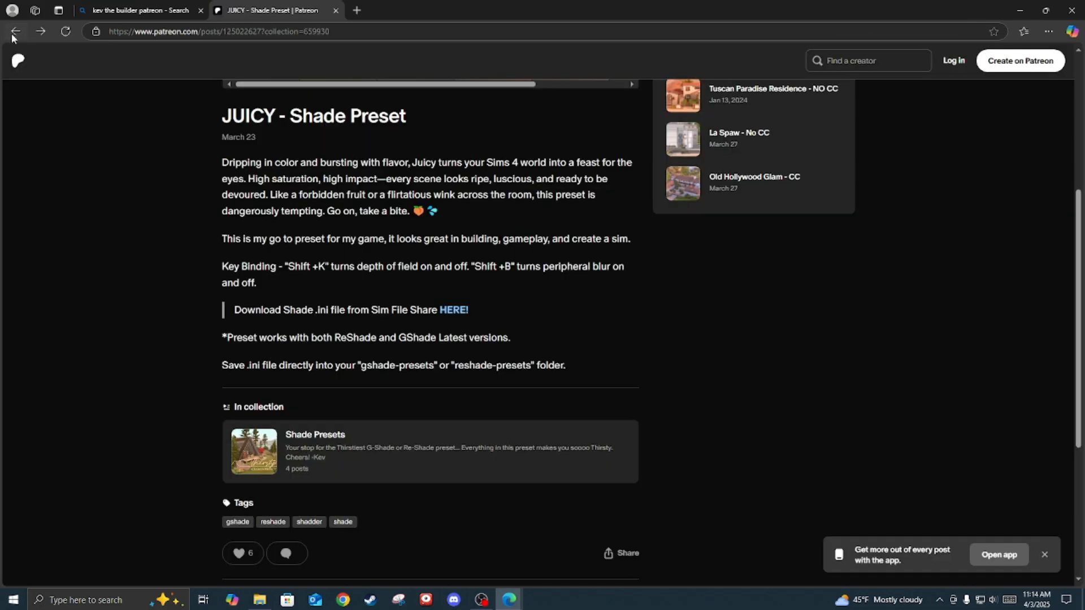
pyautogui.click(12, 35)
pyautogui.click(321, 402)
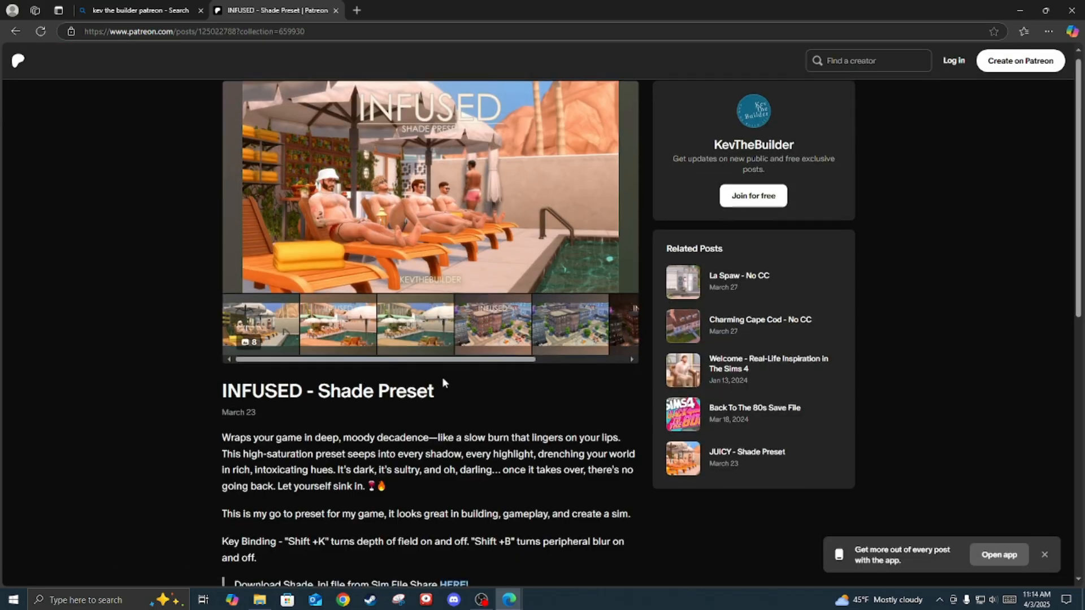
pyautogui.scroll(-4, 442, 383)
pyautogui.click(452, 365)
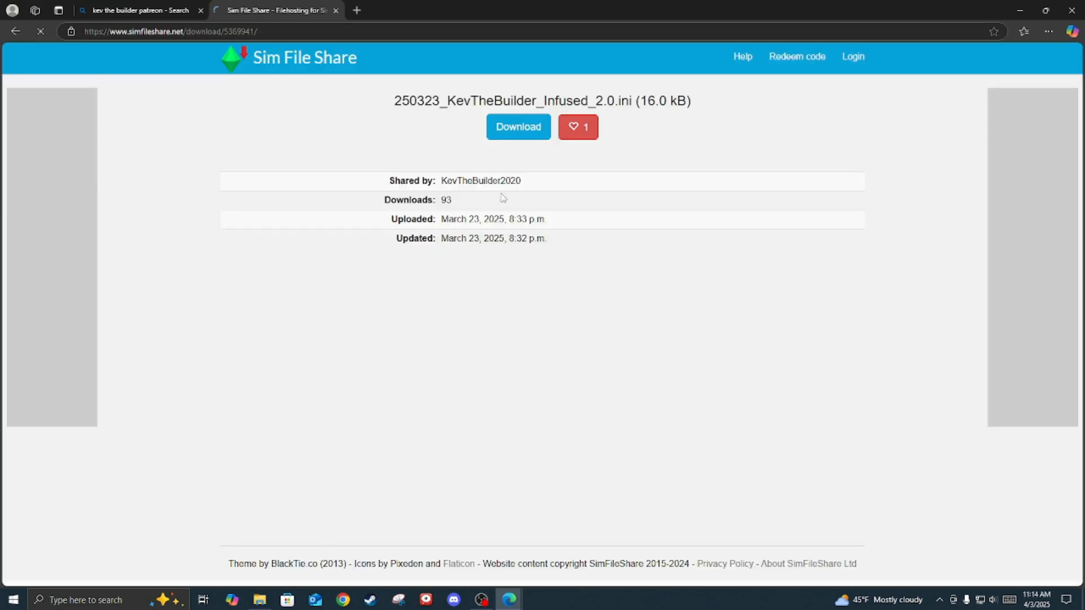
pyautogui.click(516, 128)
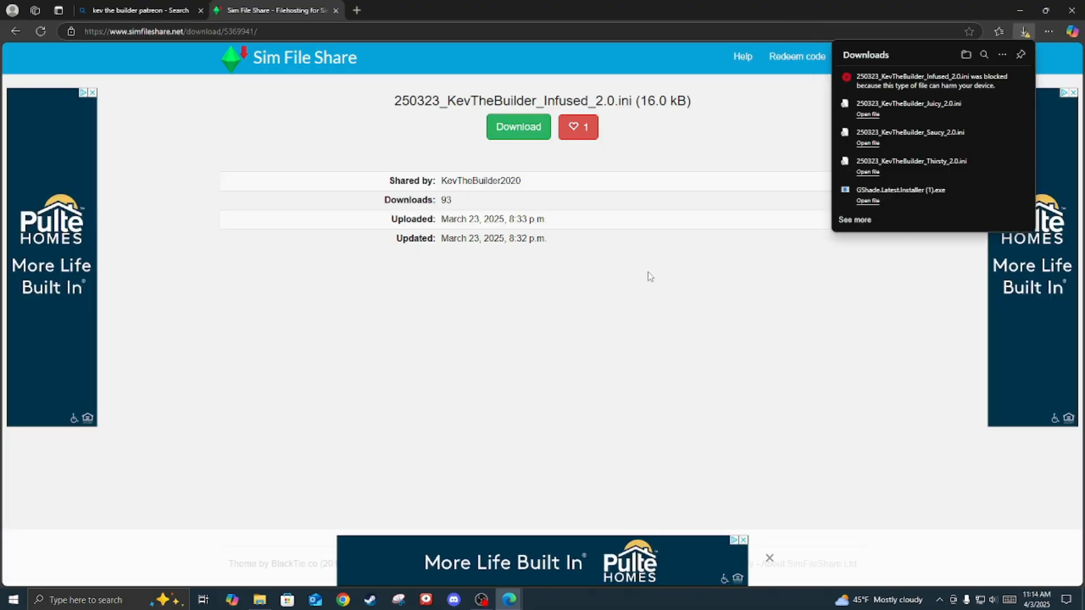
pyautogui.rightClick(891, 83)
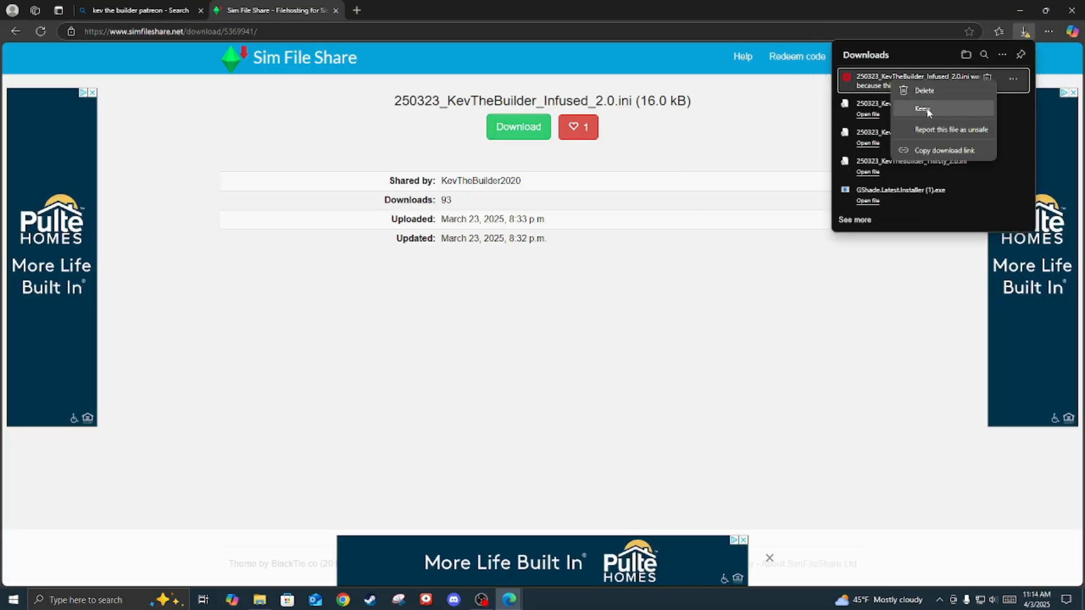
pyautogui.click(927, 110)
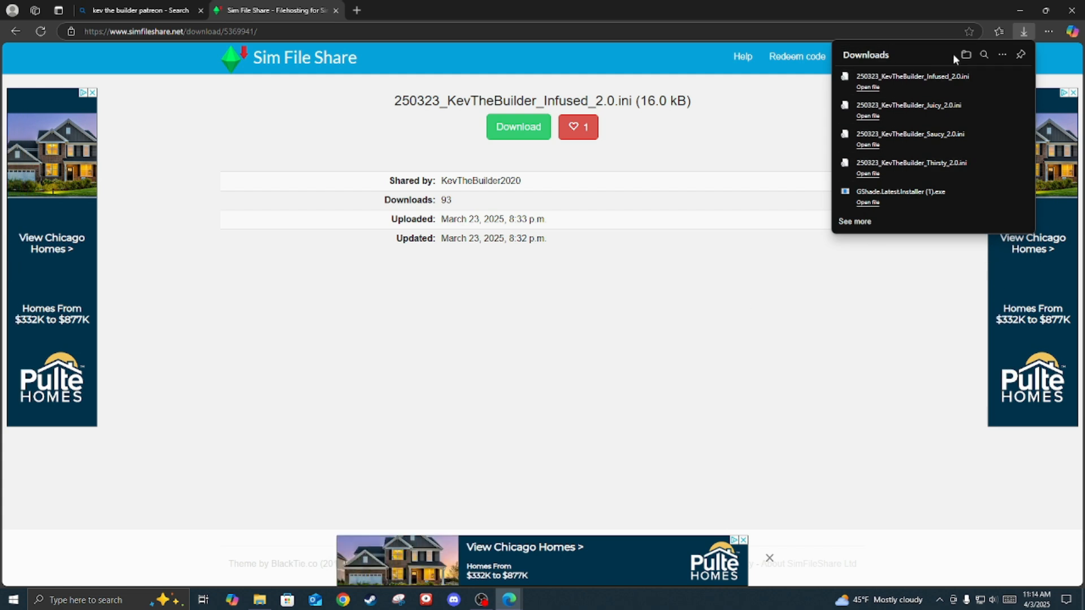
# Step: Open the Downloads folder in File Explorer and place its window on the desktop with the browser minimized
pyautogui.click(968, 55)
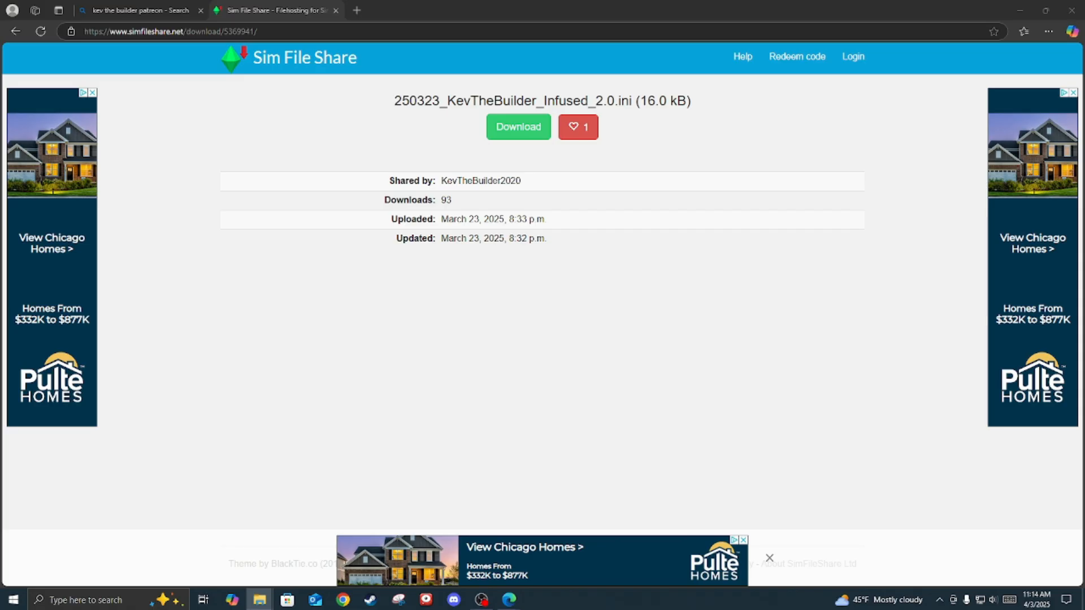
pyautogui.click(507, 334)
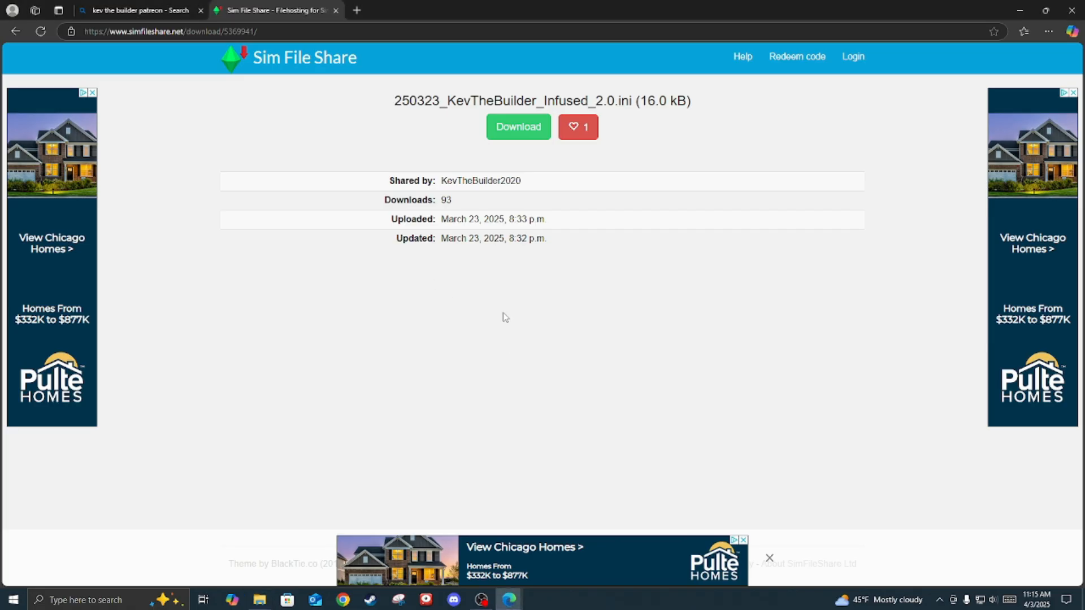
pyautogui.click(1020, 12)
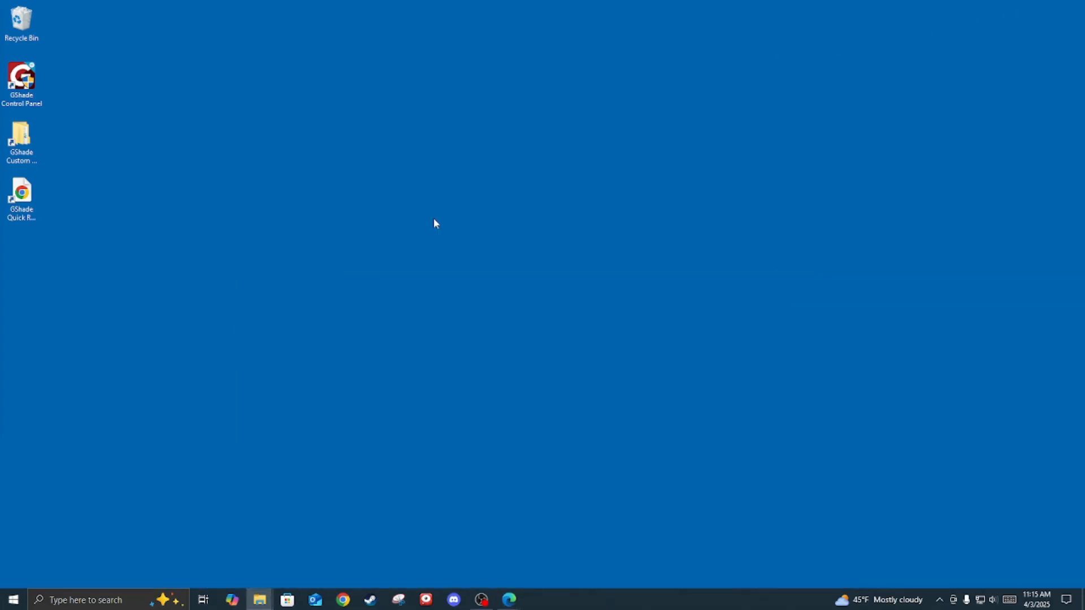
pyautogui.rightClick(259, 600)
pyautogui.click(231, 540)
pyautogui.moveTo(0, 91); pyautogui.dragTo(528, 57)
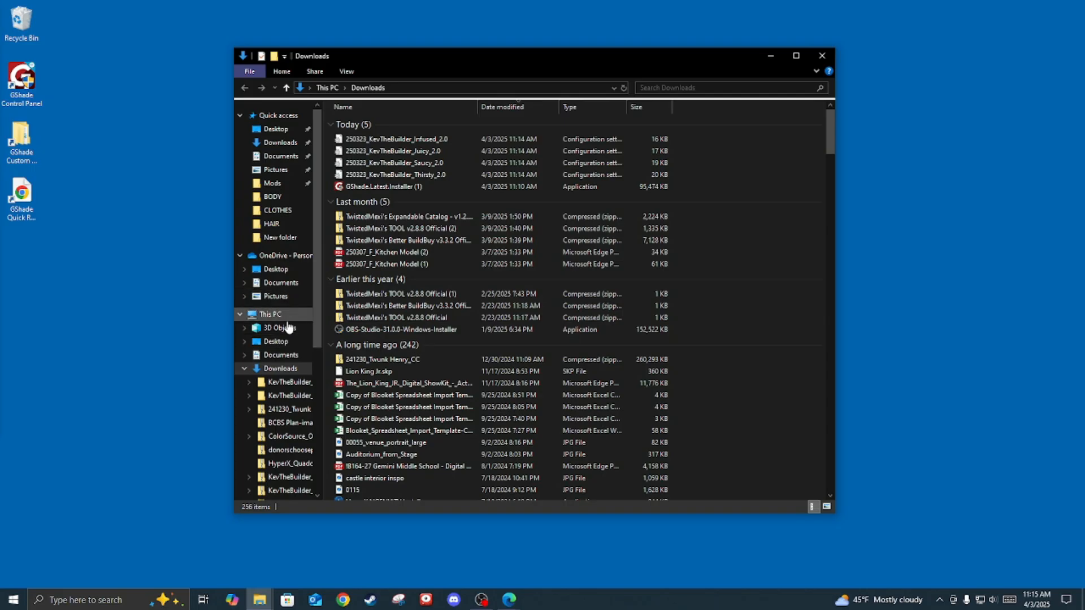
# Step: Browse to the Program Files folder on the Windows (C:) drive, checking Program Files (x86) first
pyautogui.scroll(-4, 281, 354)
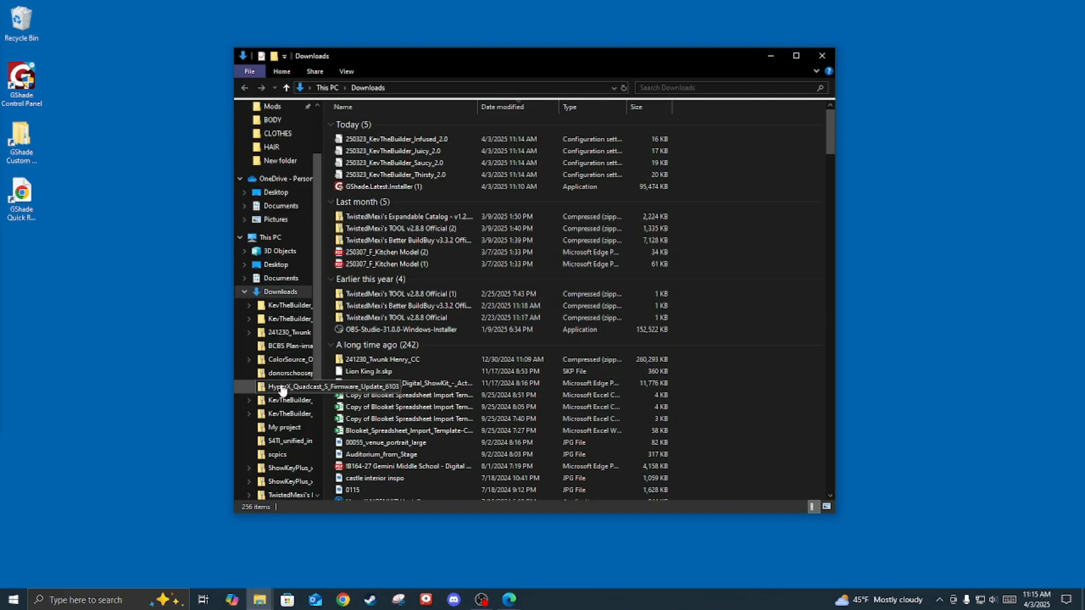
pyautogui.scroll(4, 276, 354)
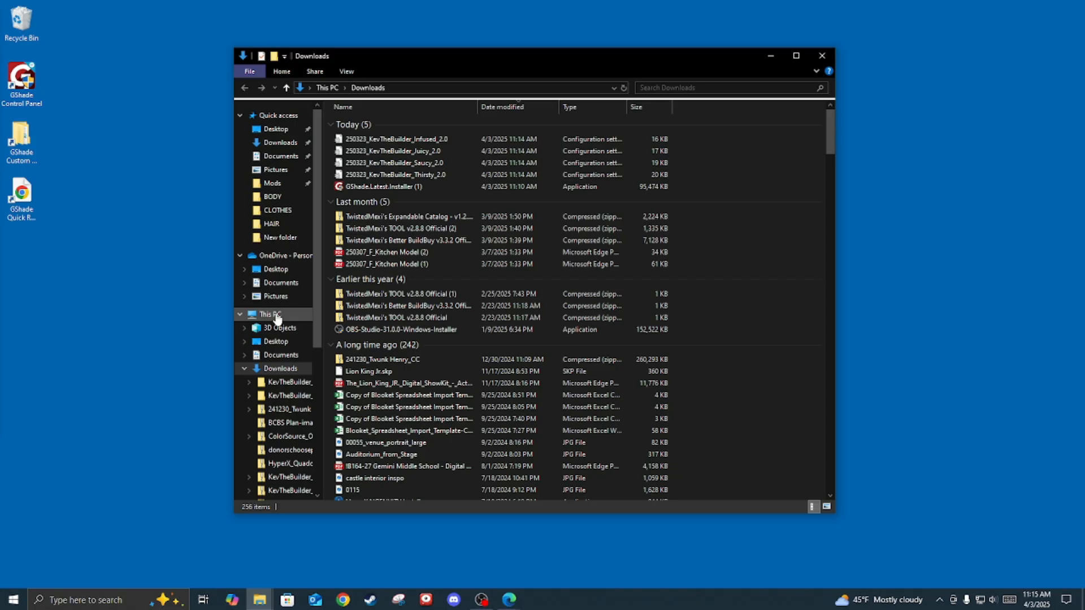
pyautogui.scroll(-7, 313, 404)
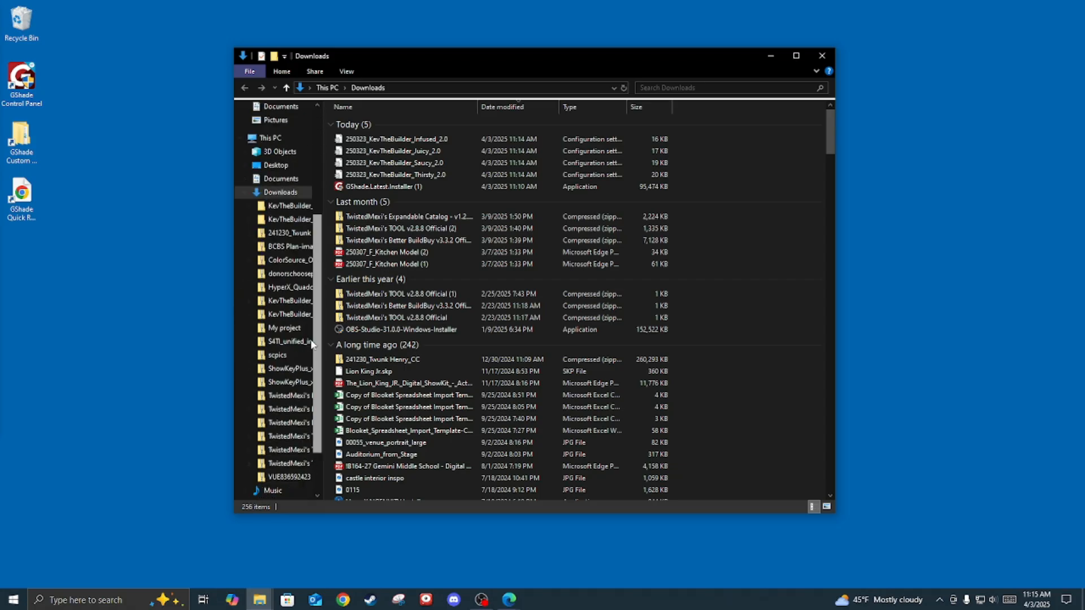
pyautogui.click(283, 459)
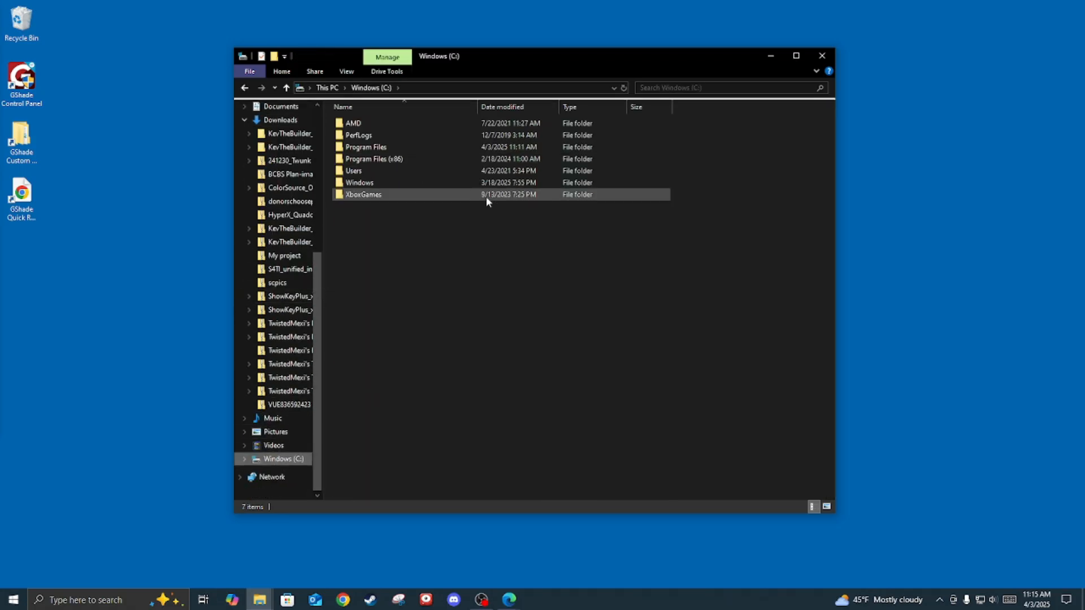
pyautogui.doubleClick(394, 160)
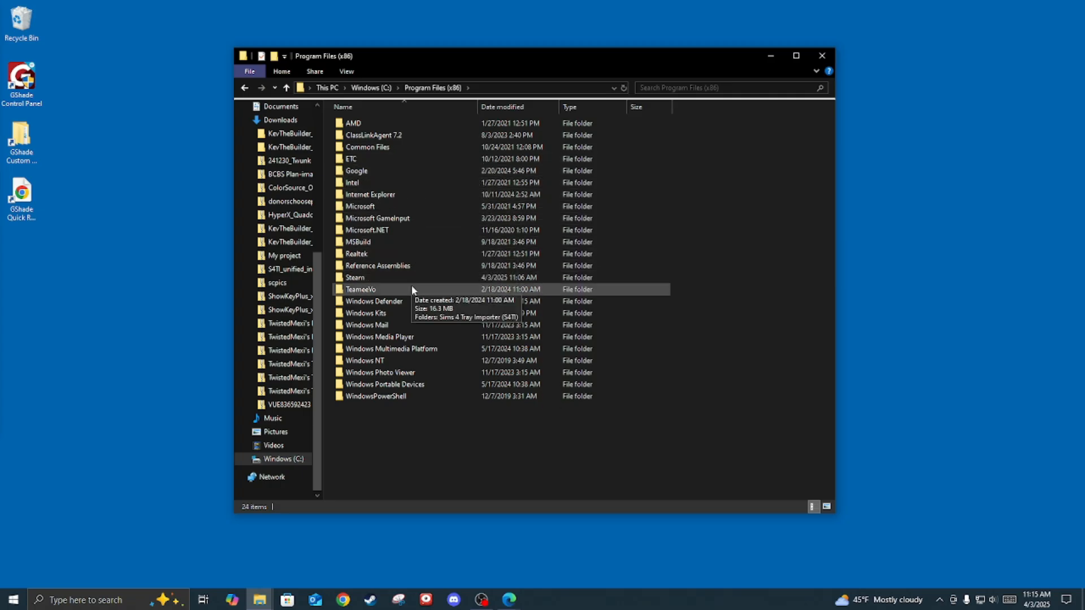
pyautogui.click(246, 88)
pyautogui.doubleClick(392, 147)
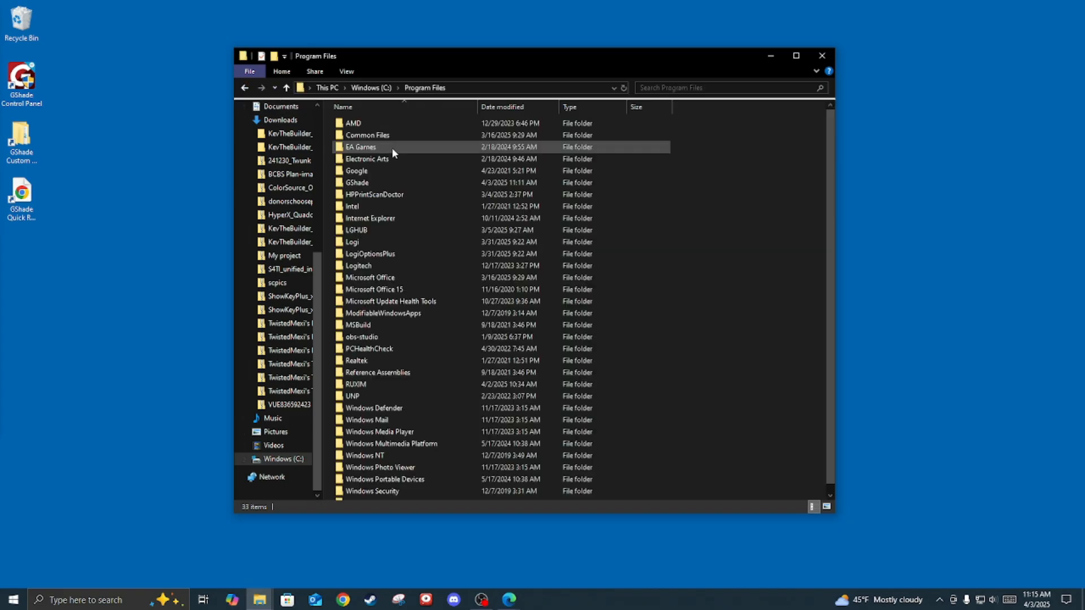
# Step: Check the Electronic Arts folder, and open the gshade-presets folder under EA Games\The Sims 4\Game\Bin
pyautogui.click(396, 162)
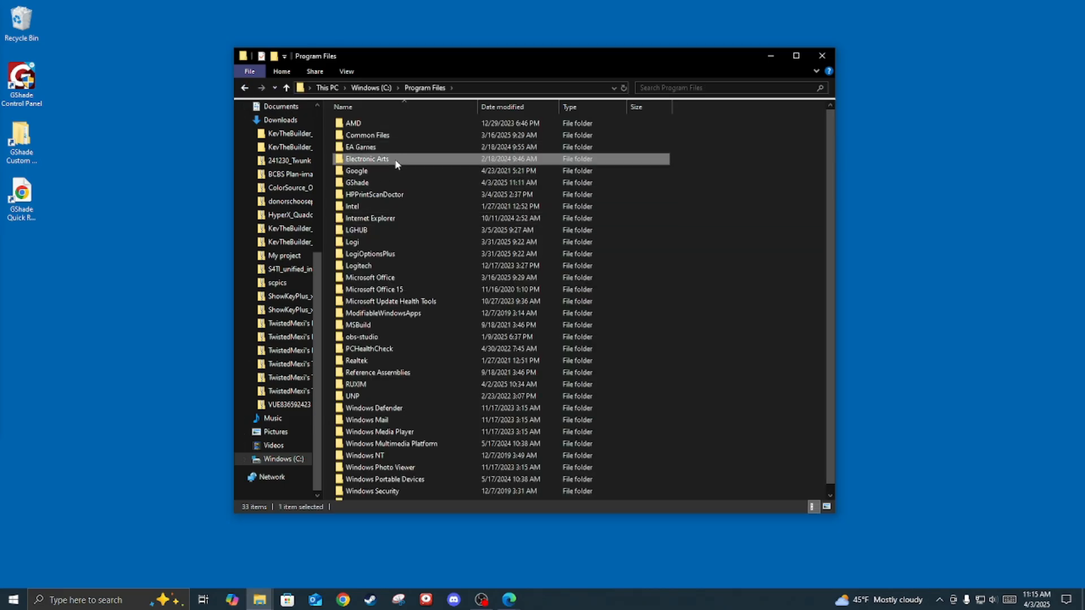
pyautogui.doubleClick(396, 163)
pyautogui.click(245, 88)
pyautogui.doubleClick(367, 147)
pyautogui.doubleClick(365, 125)
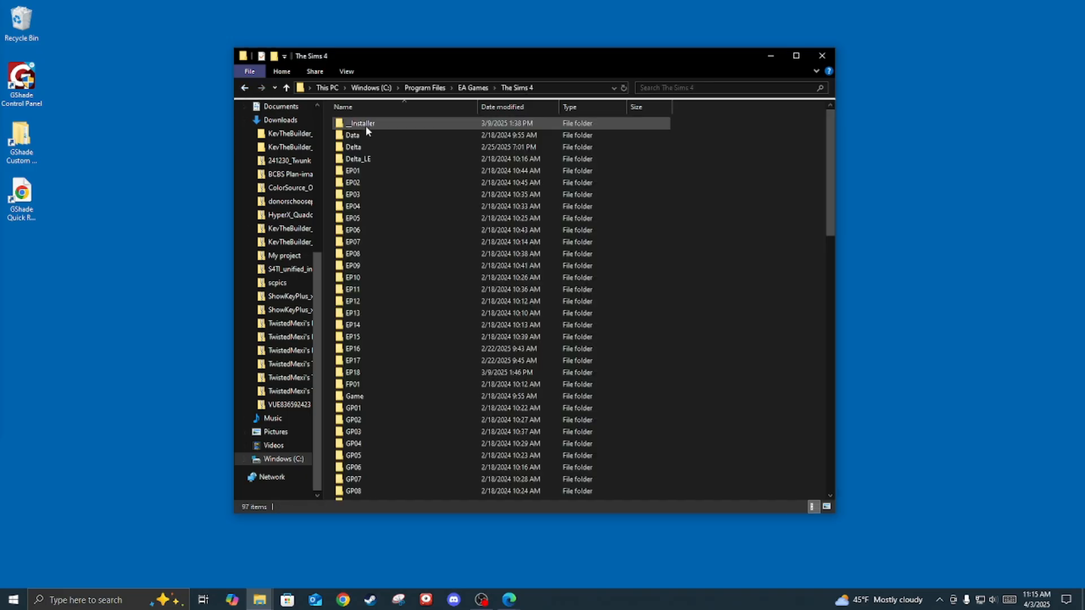
pyautogui.doubleClick(375, 397)
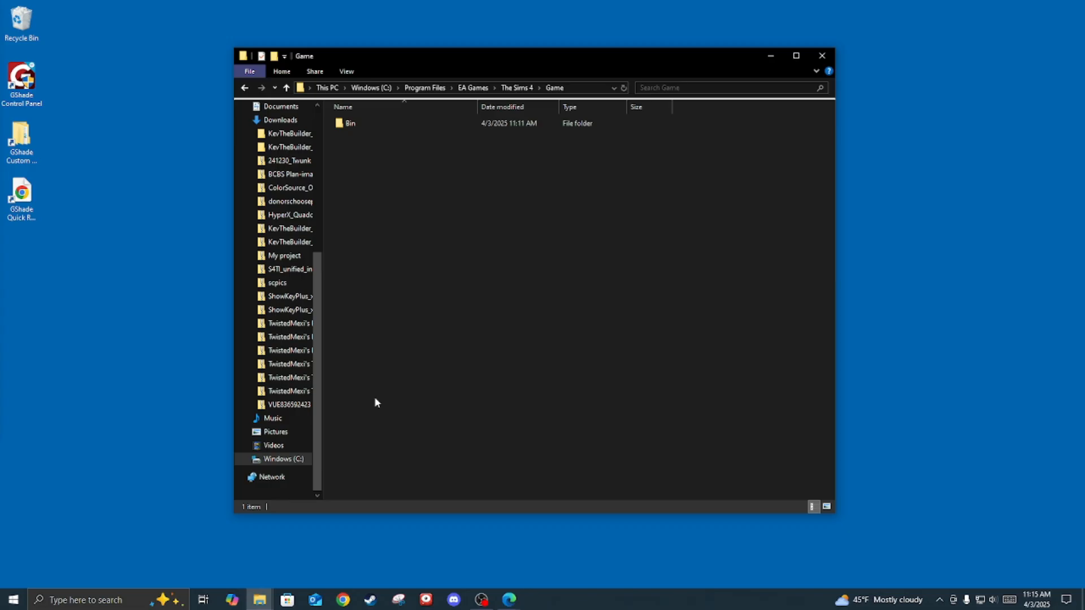
pyautogui.doubleClick(364, 125)
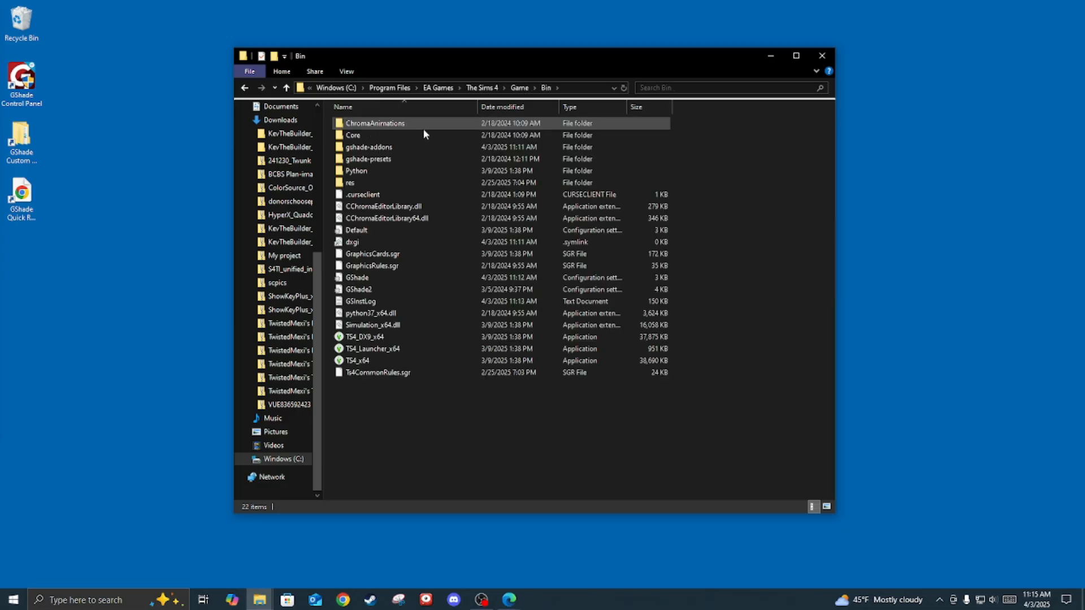
pyautogui.doubleClick(392, 158)
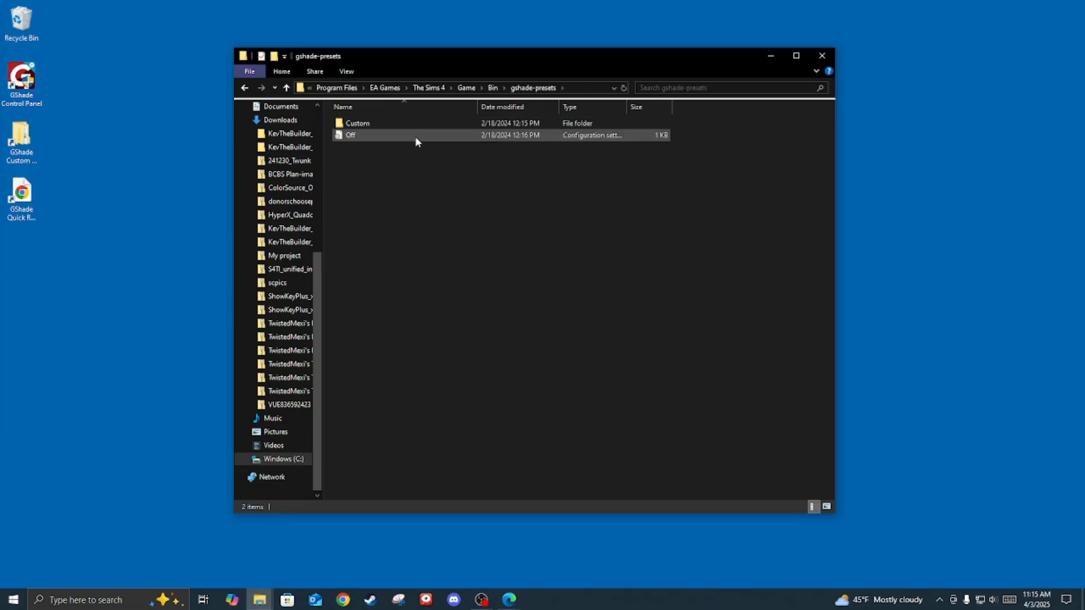
# Step: Create a new folder named KevTheBuilder inside the gshade-presets folder
pyautogui.rightClick(363, 164)
pyautogui.moveTo(410, 291)
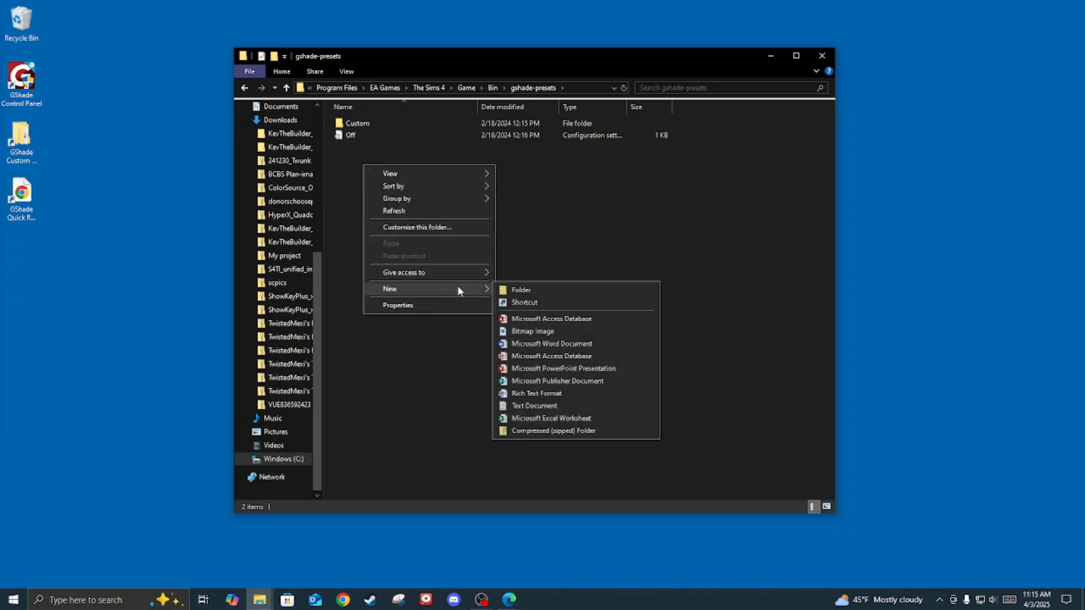
pyautogui.click(514, 287)
pyautogui.write('KevTheBuilder')
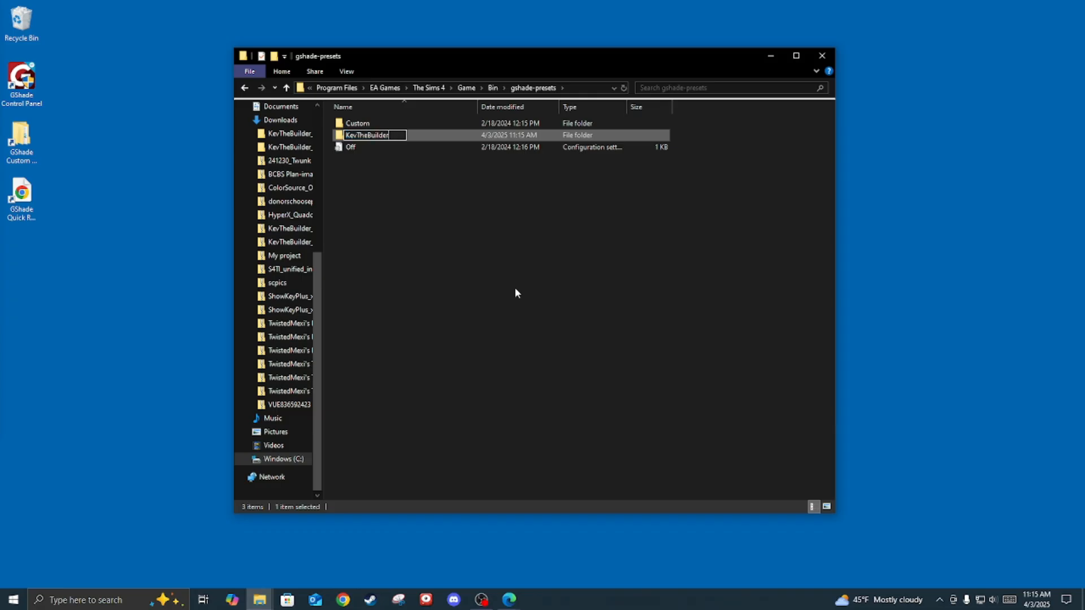
pyautogui.press('Return')
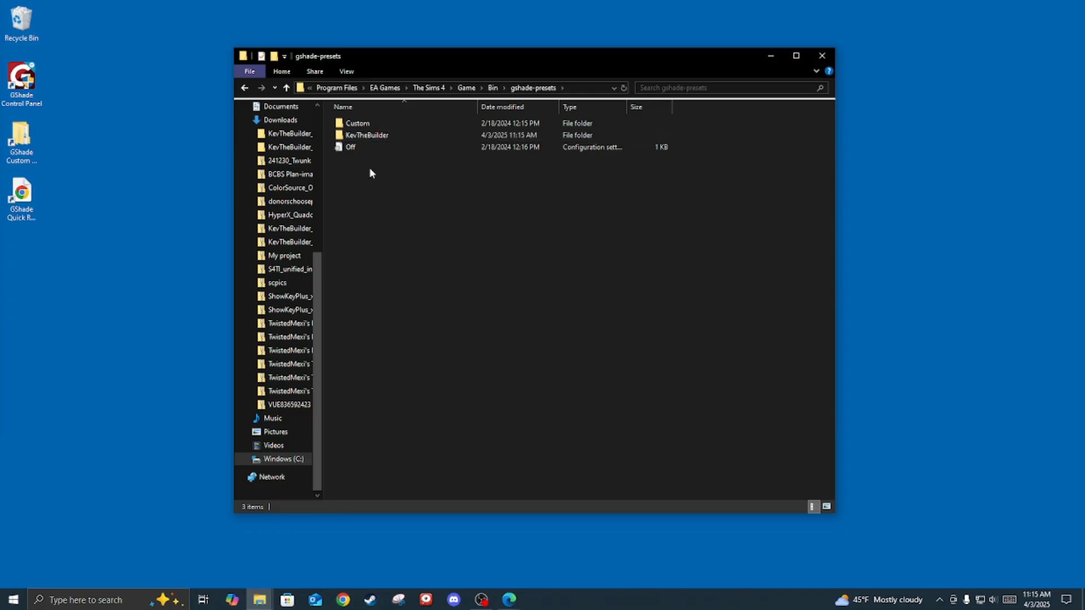
# Step: Open the KevTheBuilder folder and move the four downloaded preset files, Thirsty, Infused, Juicy and Saucy, into it
pyautogui.doubleClick(393, 139)
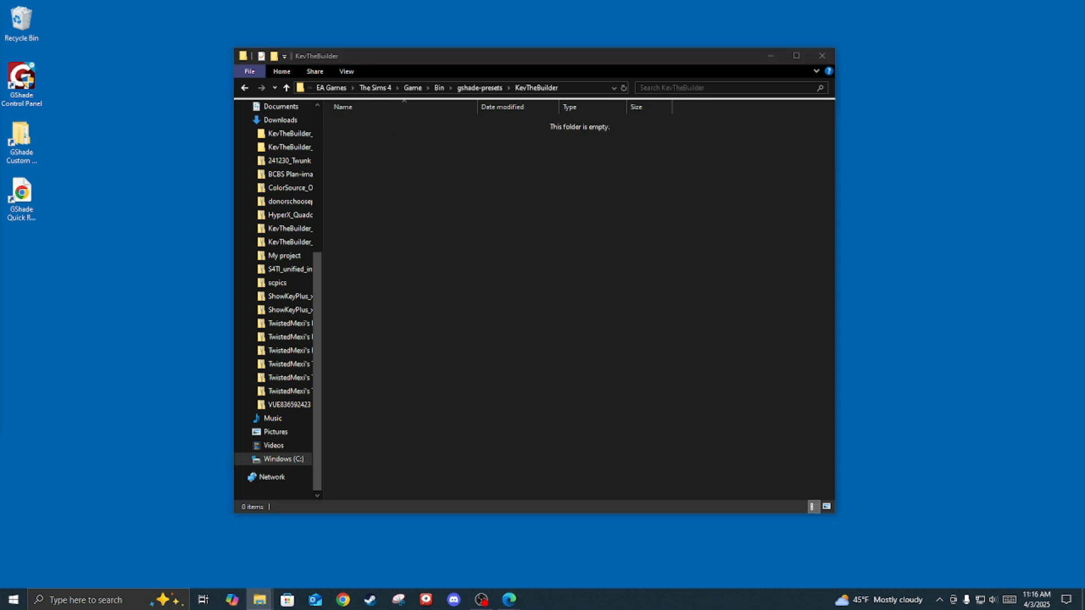
pyautogui.moveTo(0, 209); pyautogui.dragTo(493, 242)
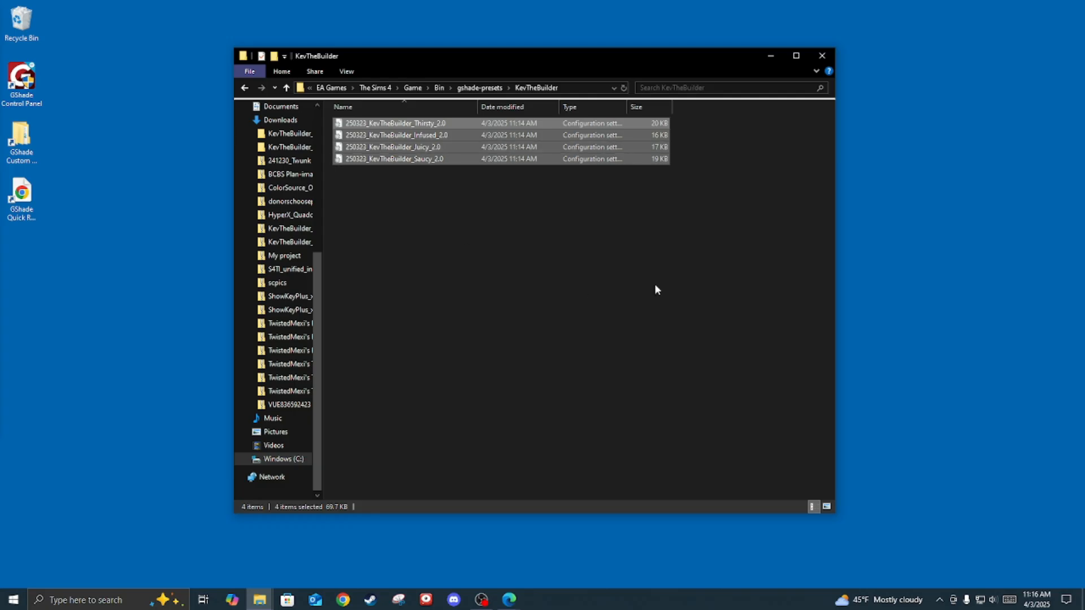
pyautogui.click(512, 311)
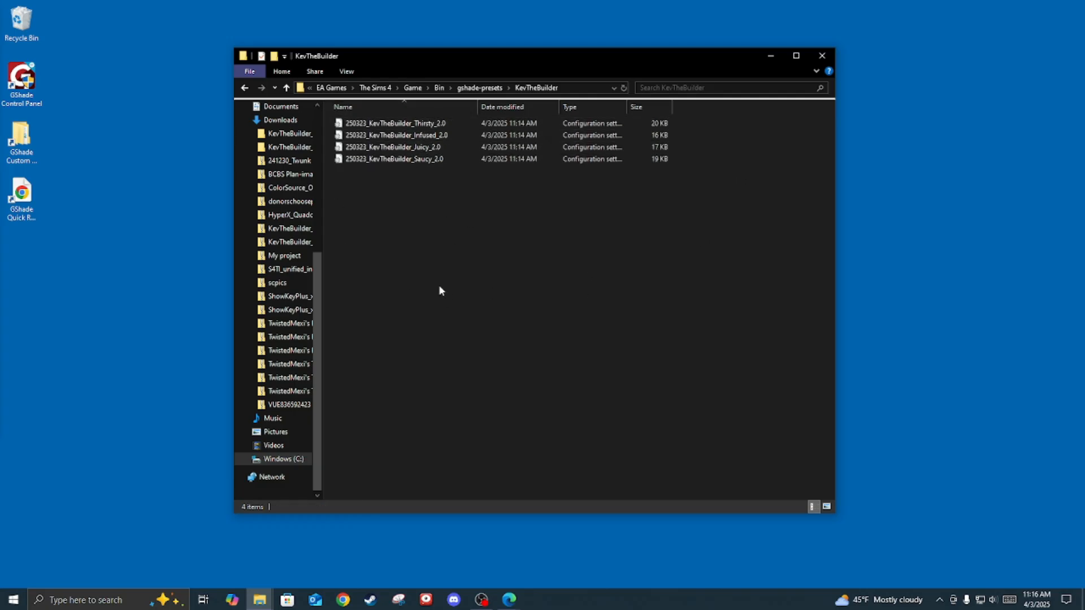
# Step: Collapse the Downloads subfolders in the folder tree and close the KevTheBuilder folder window
pyautogui.scroll(3, 318, 309)
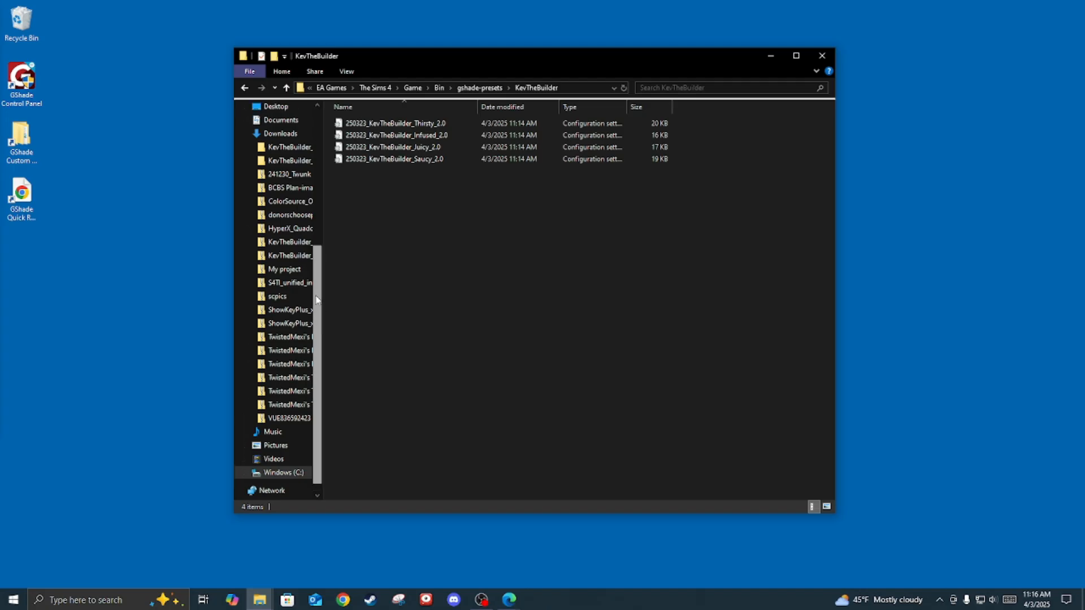
pyautogui.click(246, 251)
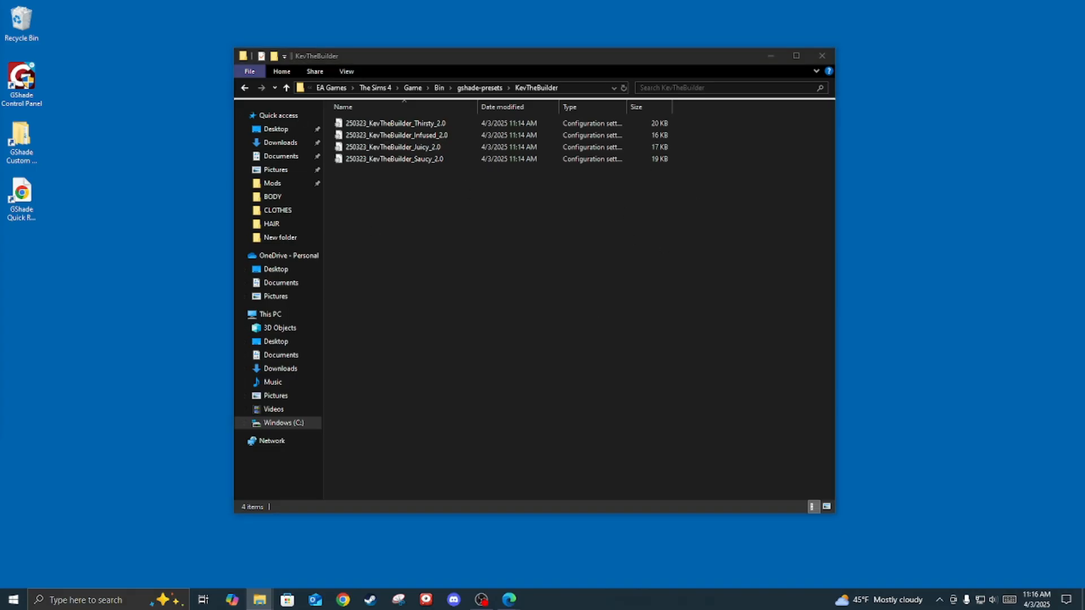
pyautogui.click(535, 256)
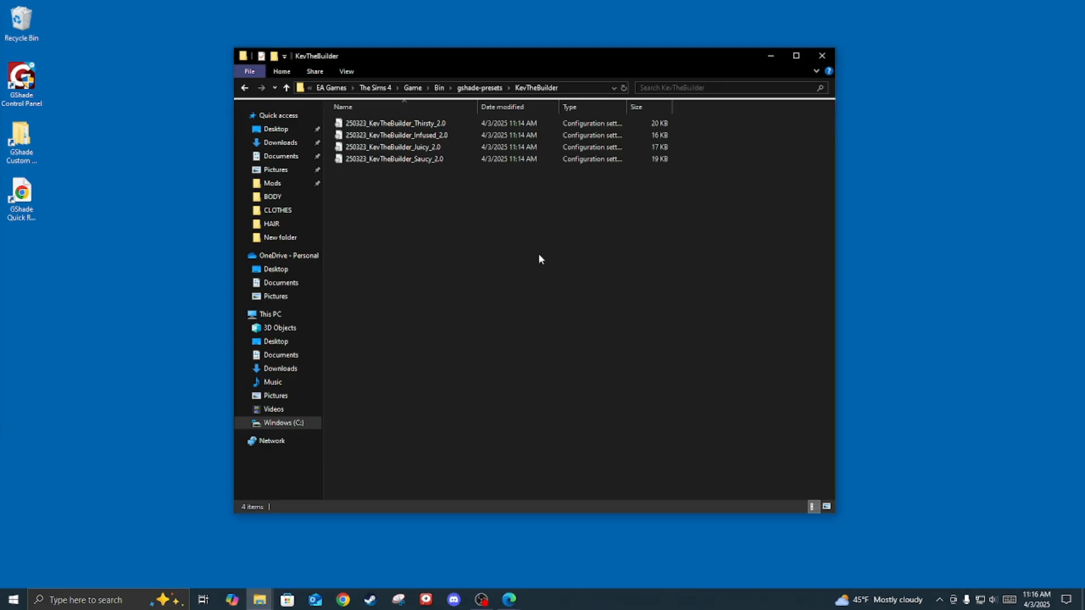
pyautogui.click(822, 55)
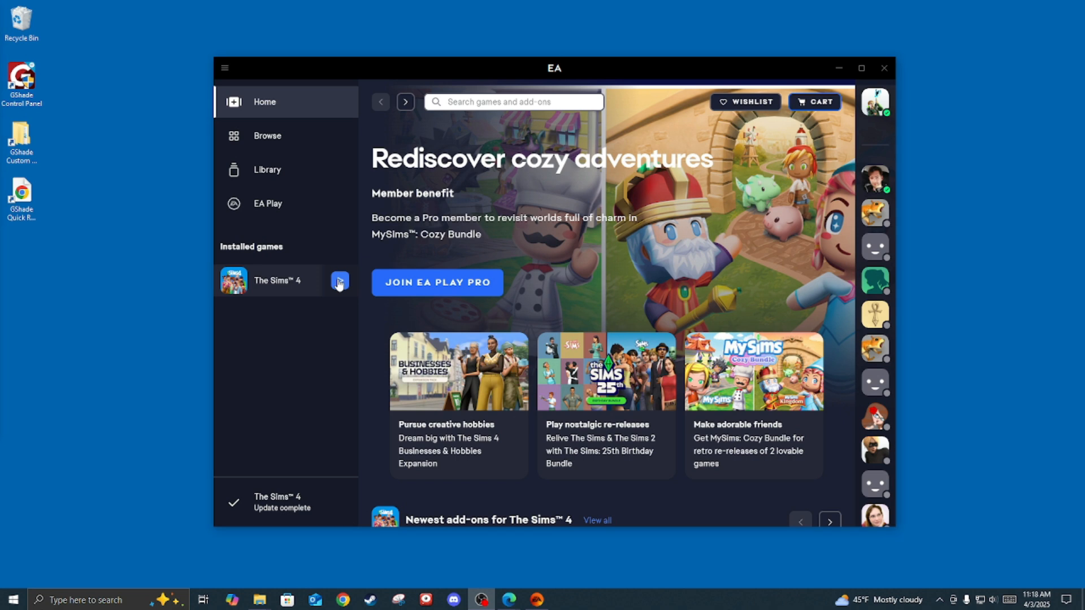
# Step: Launch The Sims 4 from the EA app in a maximized window and load My Saved Game 2,271,560,481
pyautogui.click(340, 282)
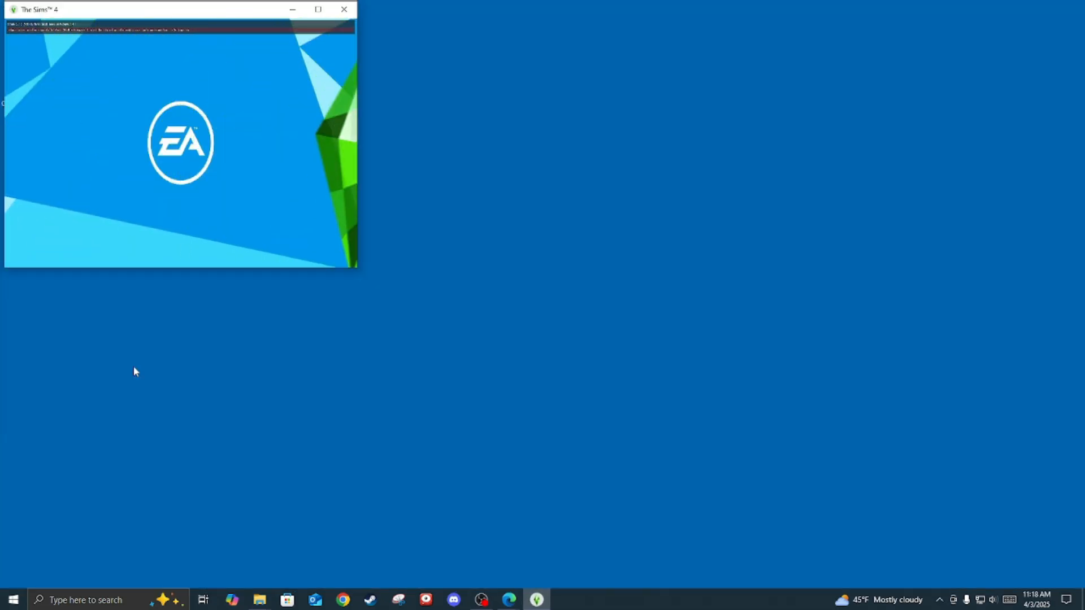
pyautogui.click(318, 9)
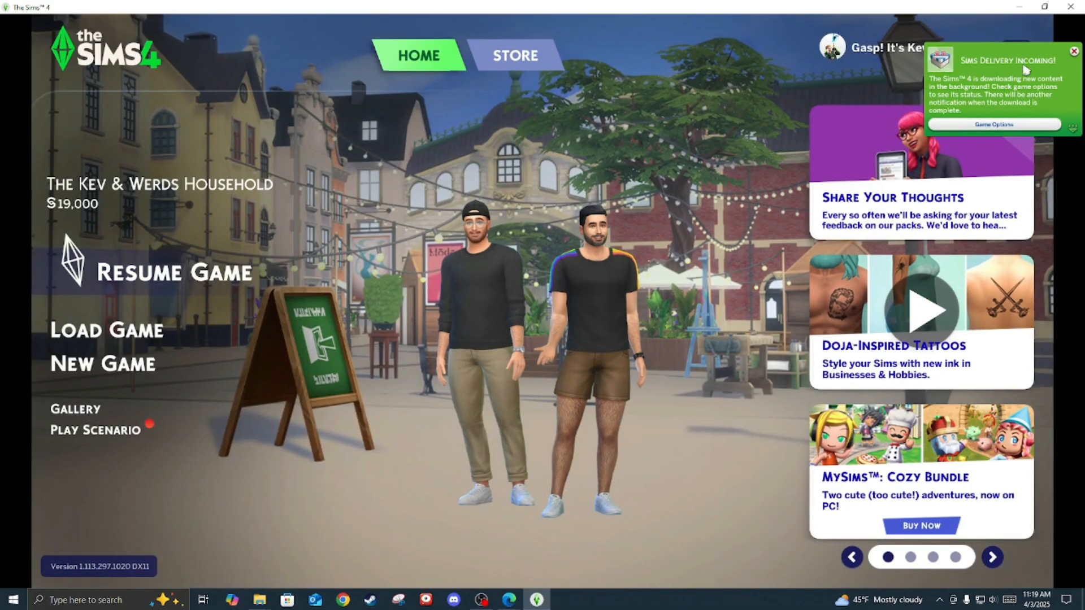
pyautogui.click(1074, 52)
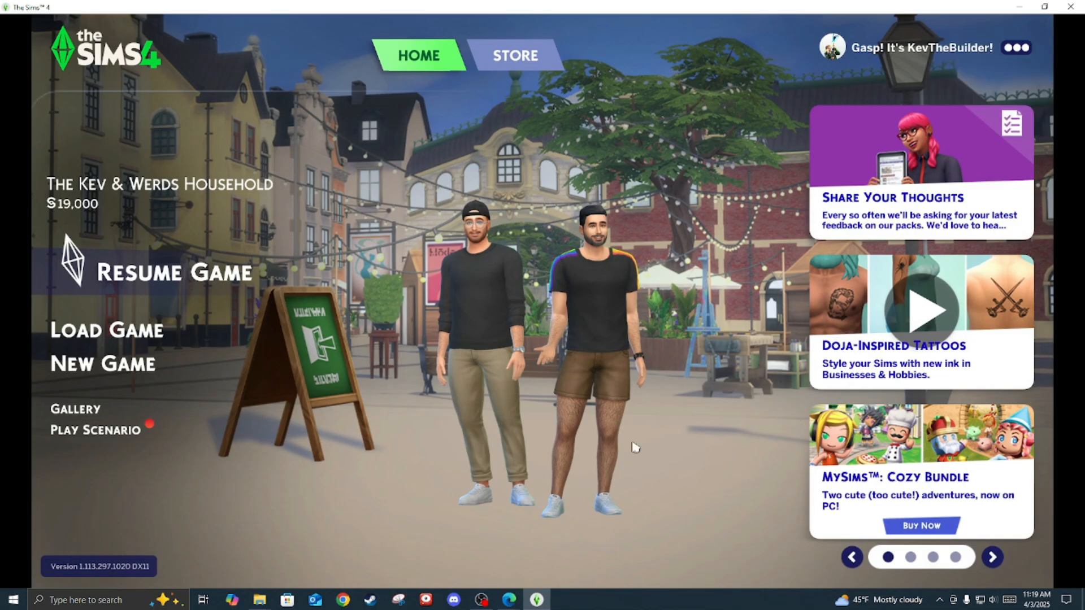
pyautogui.click(143, 333)
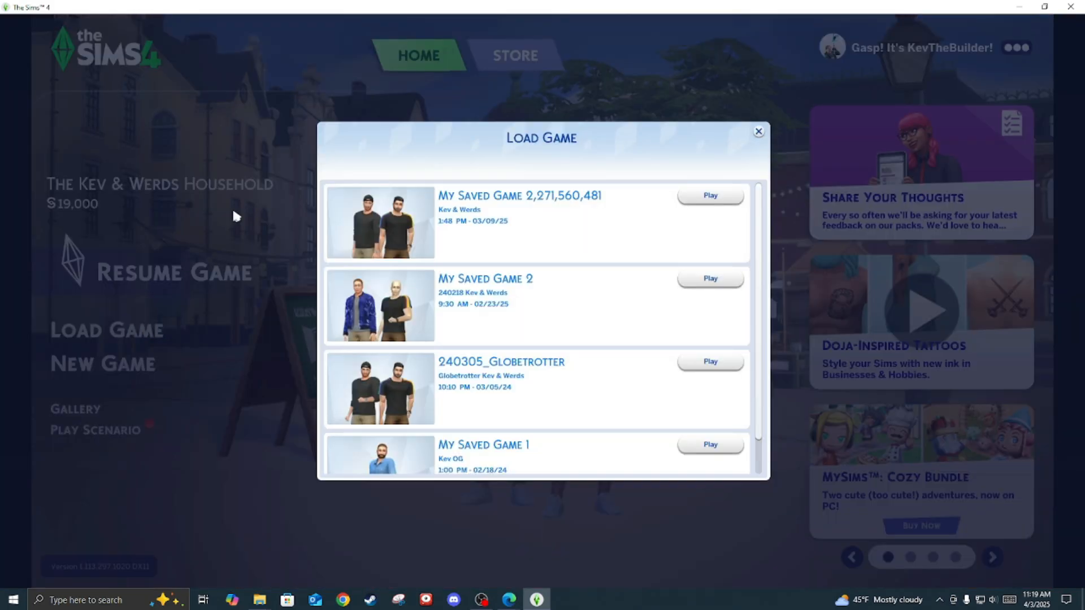
pyautogui.click(712, 198)
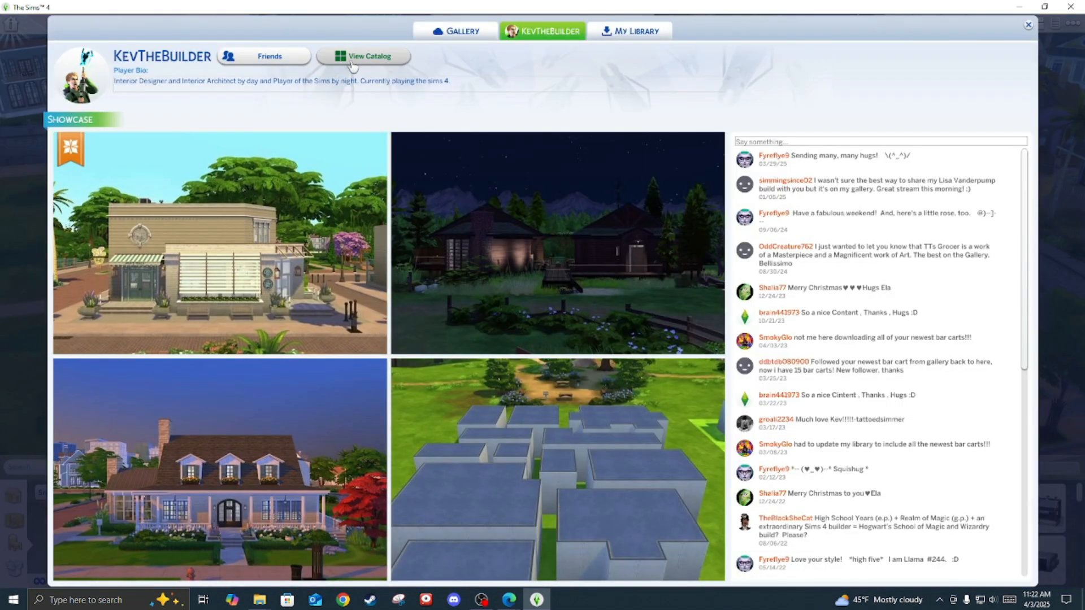
# Step: Place the furnished Charming Cape Cod from KevTheBuilder's catalog over the Midtown Meadows lot and dismiss the Move Objects notice
pyautogui.click(353, 61)
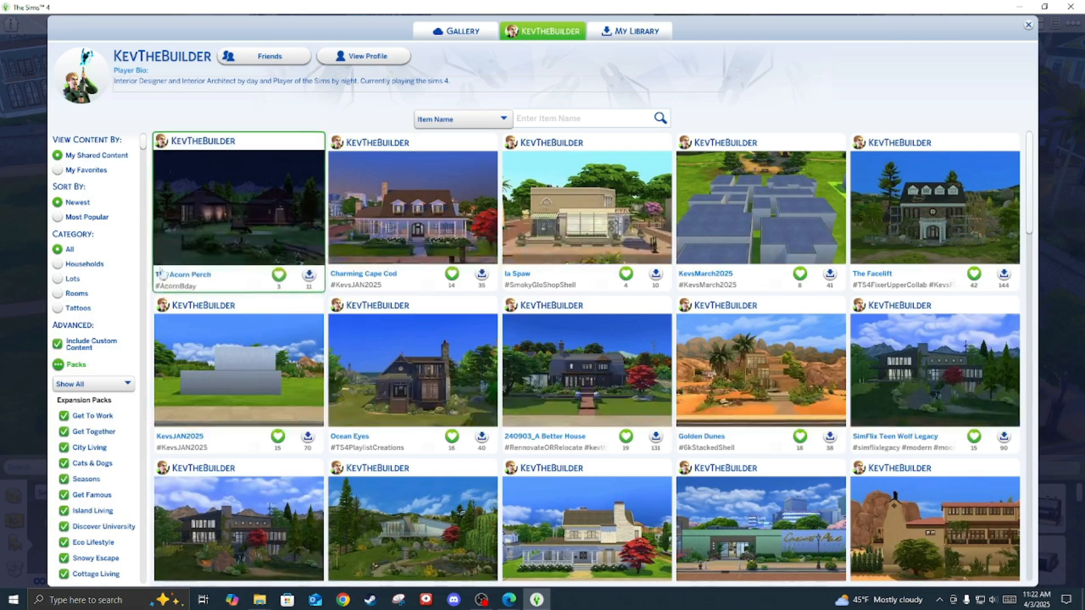
pyautogui.click(378, 220)
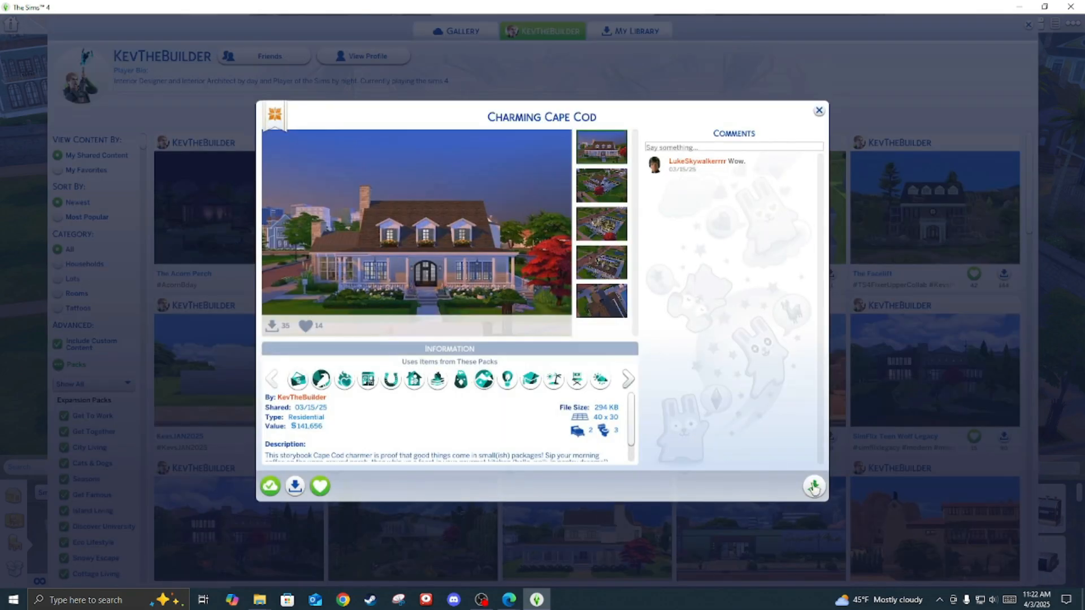
pyautogui.click(814, 487)
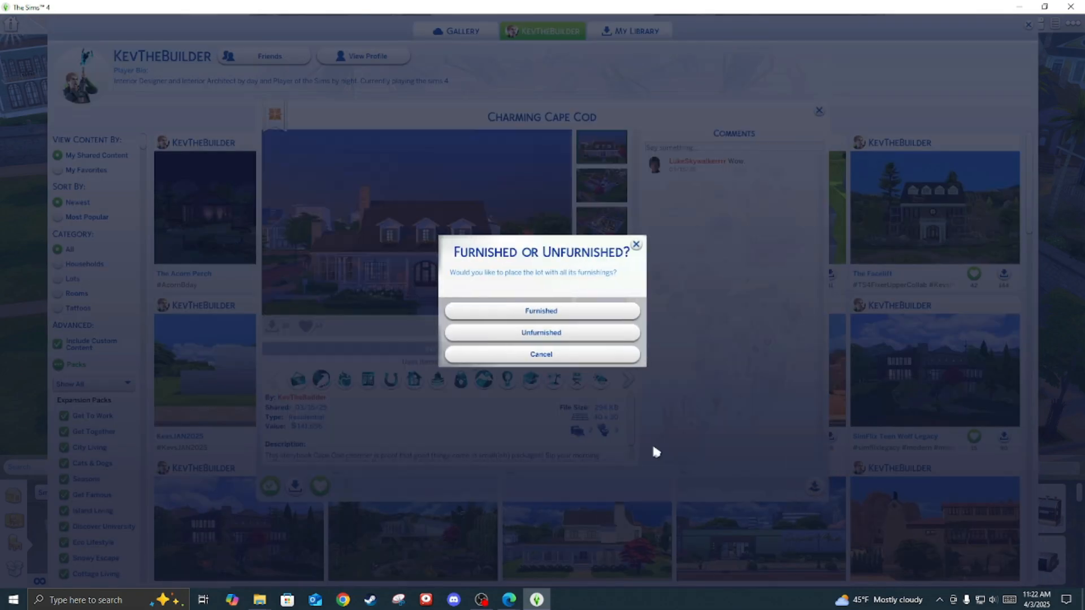
pyautogui.click(574, 315)
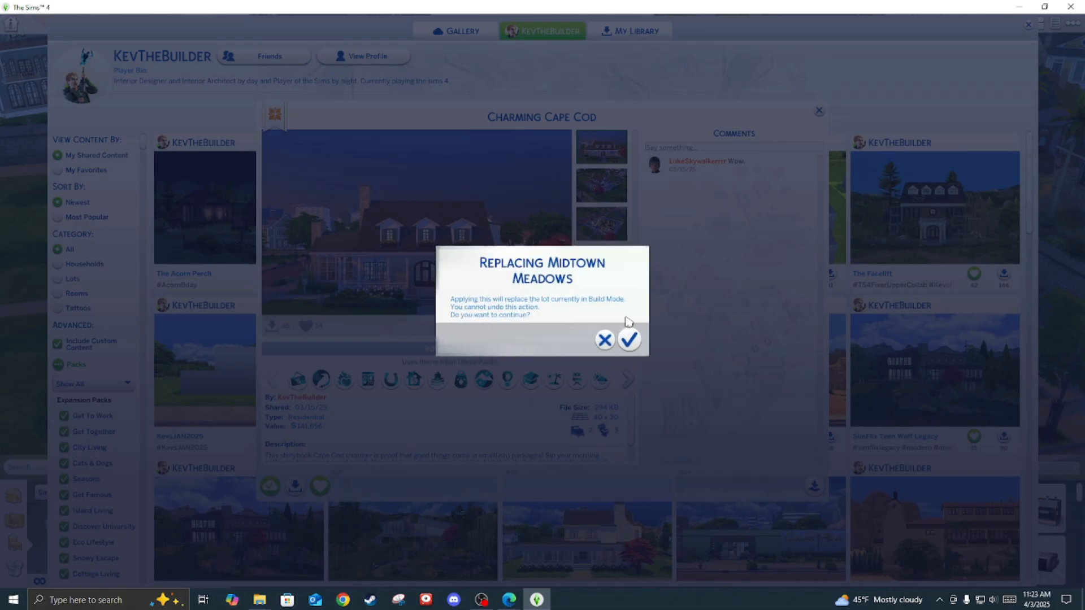
pyautogui.click(629, 338)
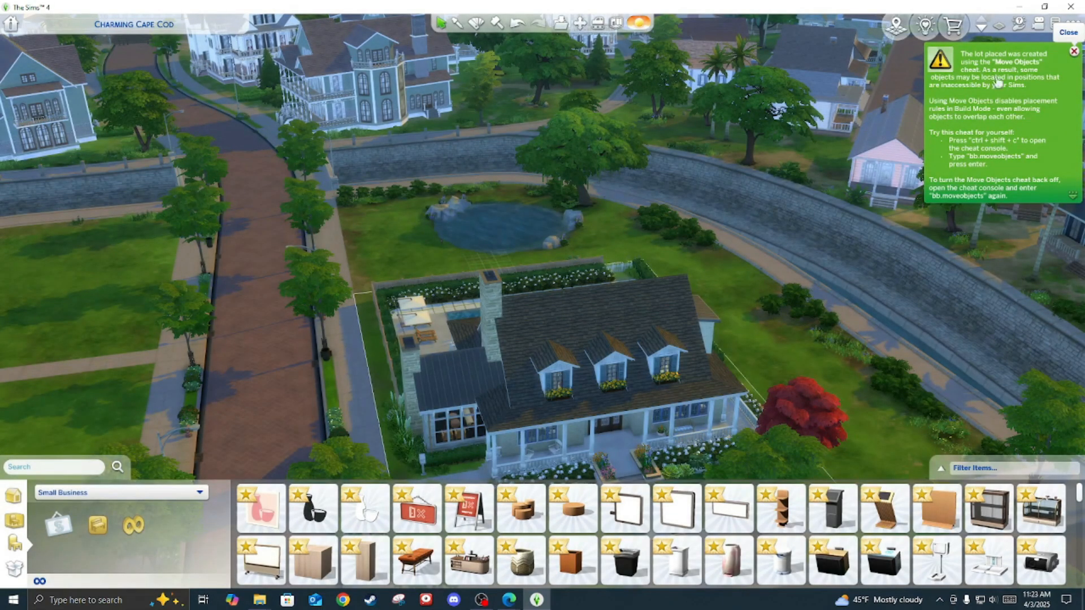
pyautogui.click(1074, 52)
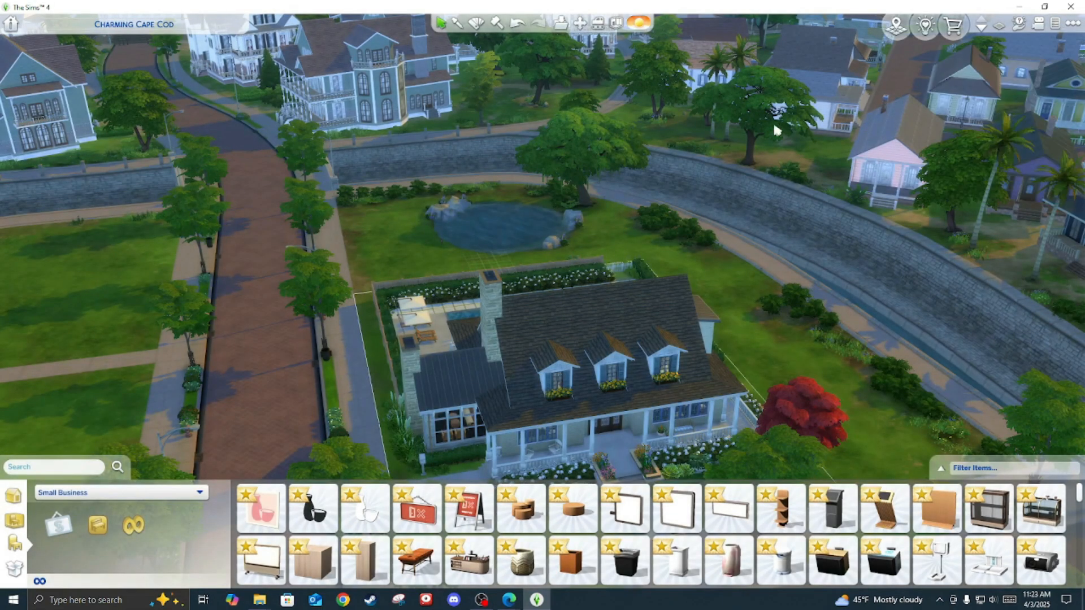
# Step: Frame the front of the Charming Cape Cod house, open the GShade overlay and skip its tutorial
pyautogui.scroll(-3, 780, 226)
pyautogui.moveTo(757, 284); pyautogui.dragTo(751, 210)
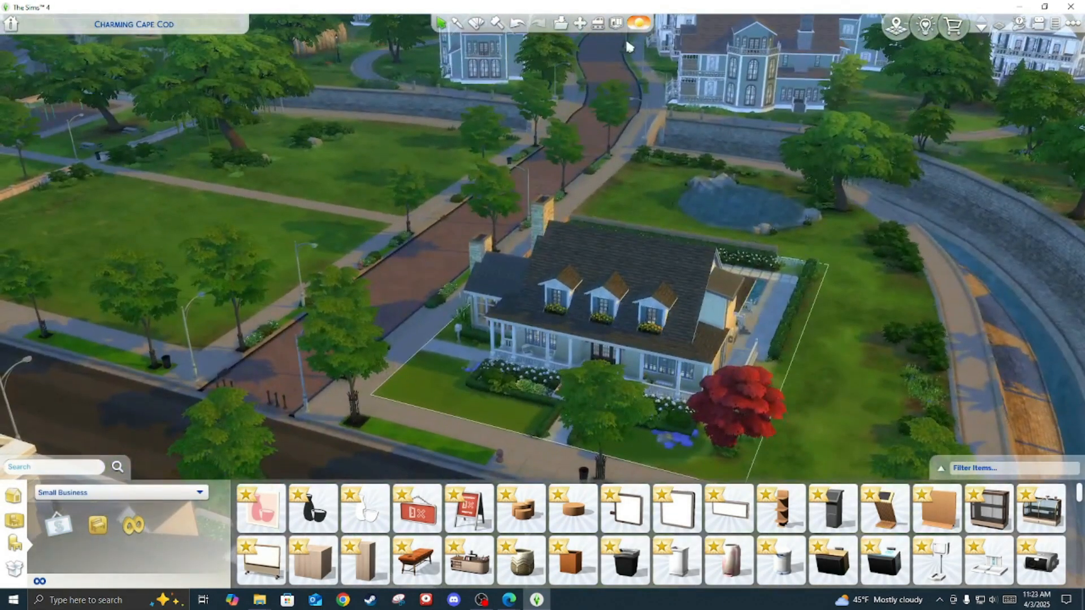
pyautogui.moveTo(790, 304); pyautogui.dragTo(722, 246)
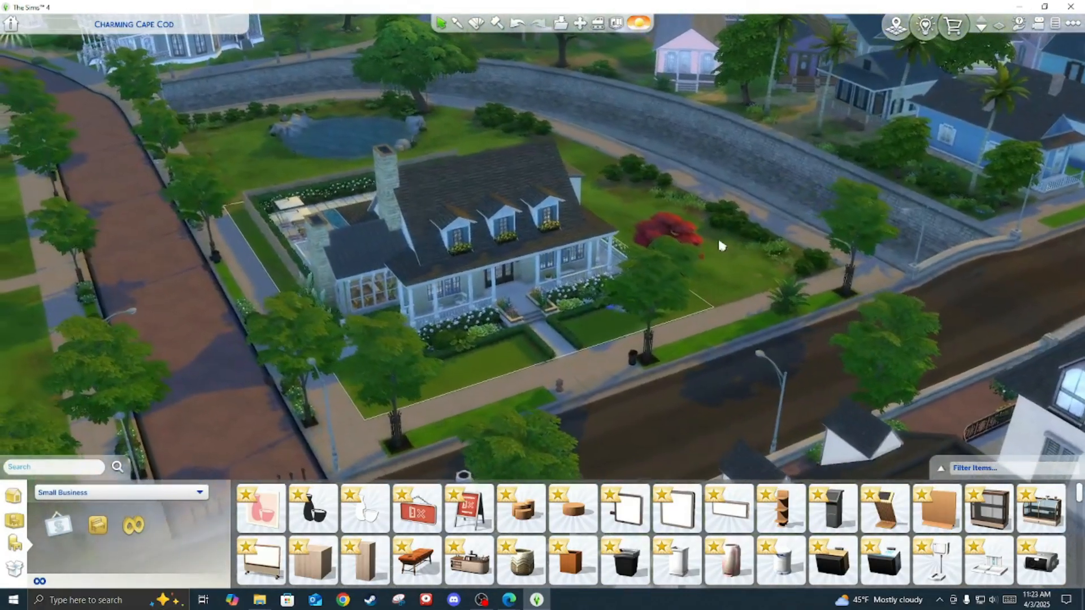
pyautogui.scroll(2, 722, 246)
pyautogui.press('Home')
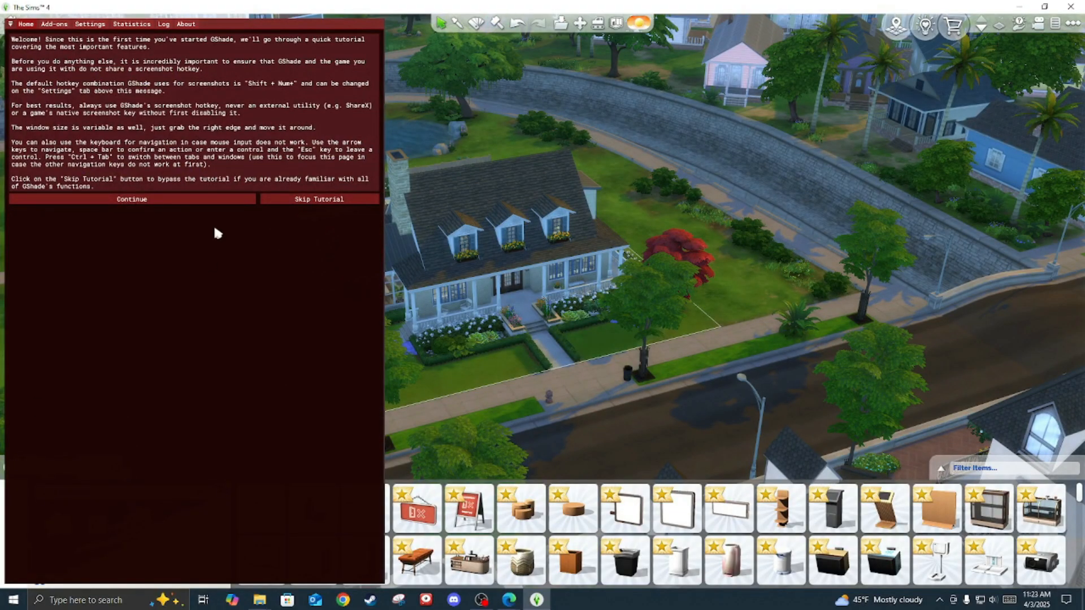
pyautogui.click(311, 202)
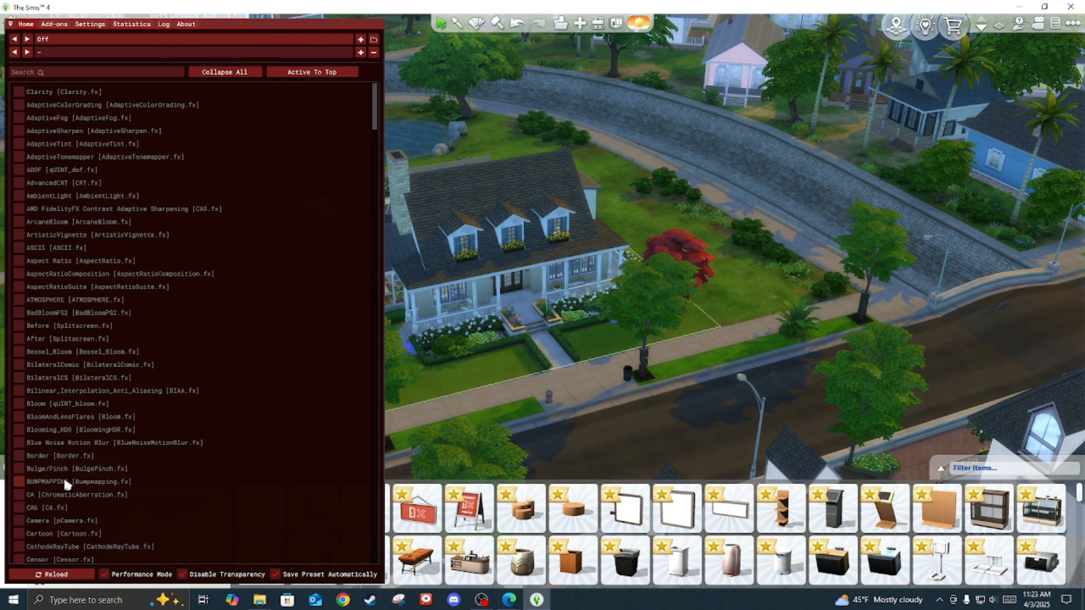
# Step: Load the 250323_KevTheBuilder_Thirsty_2.0.ini preset from the KevTheBuilder folder in GShade
pyautogui.moveTo(373, 125)
pyautogui.mouseDown()
pyautogui.moveTo(369, 205)
pyautogui.moveTo(370, 107)
pyautogui.mouseUp()
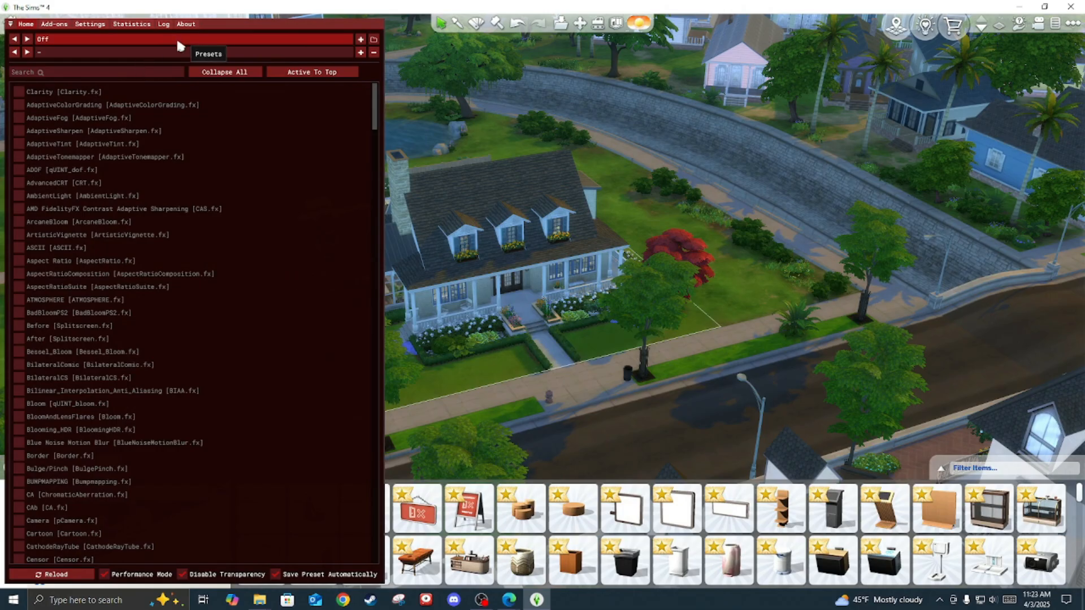
pyautogui.click(277, 43)
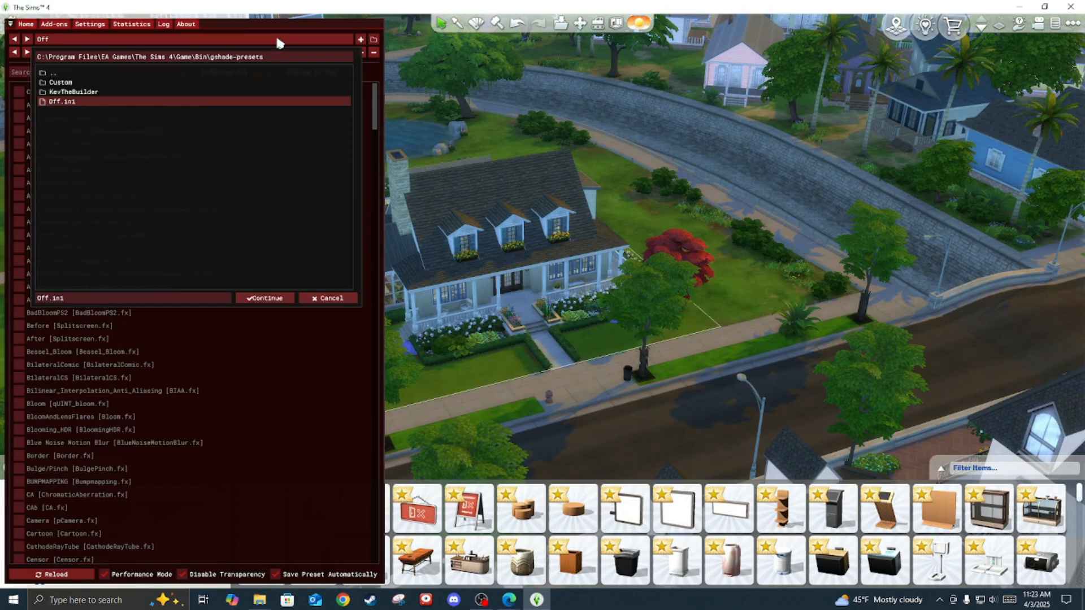
pyautogui.click(73, 93)
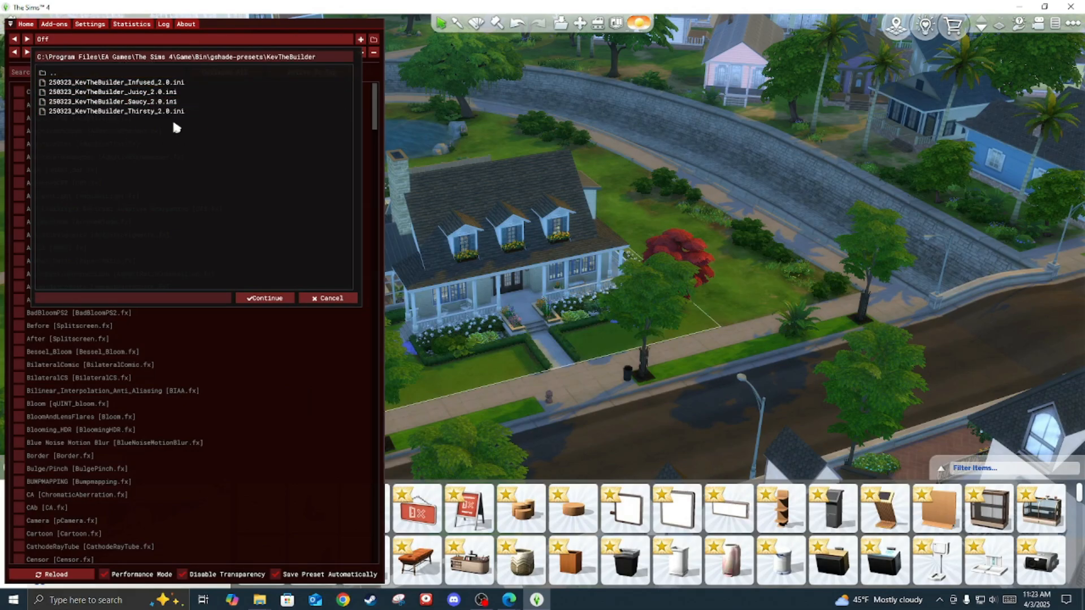
pyautogui.doubleClick(148, 111)
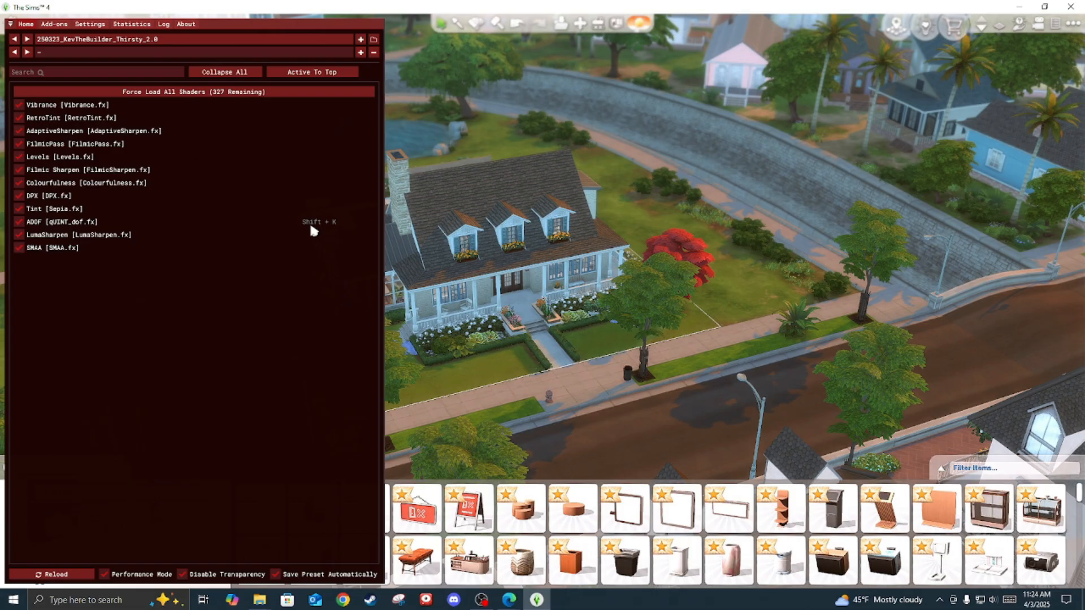
# Step: Switch GShade to the 250323_KevTheBuilder_Saucy_2.0.ini preset and narrow the overlay to reveal more of the house
pyautogui.click(229, 38)
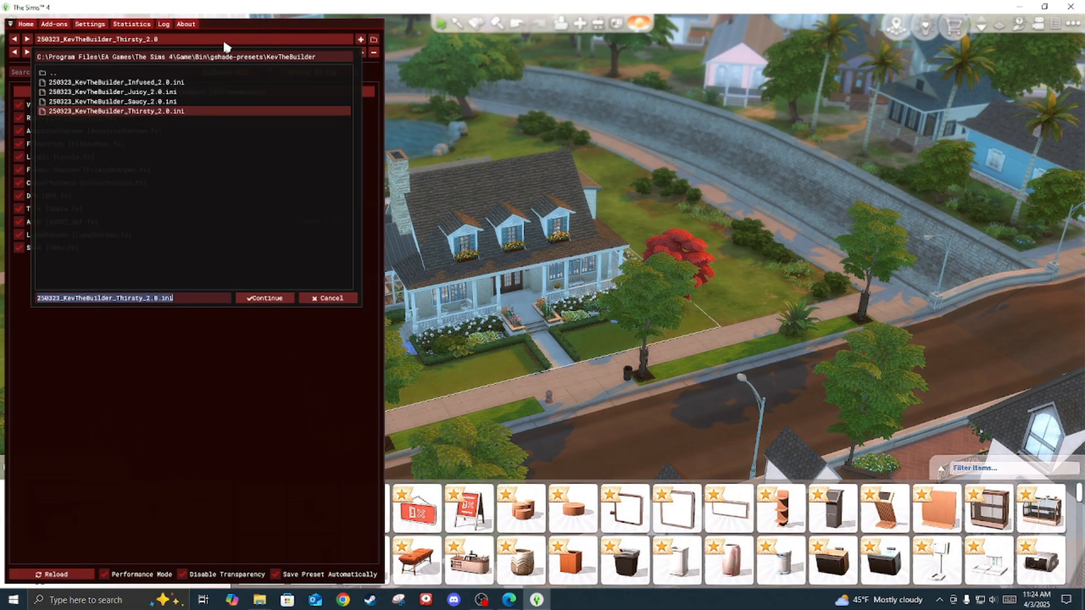
pyautogui.doubleClick(135, 102)
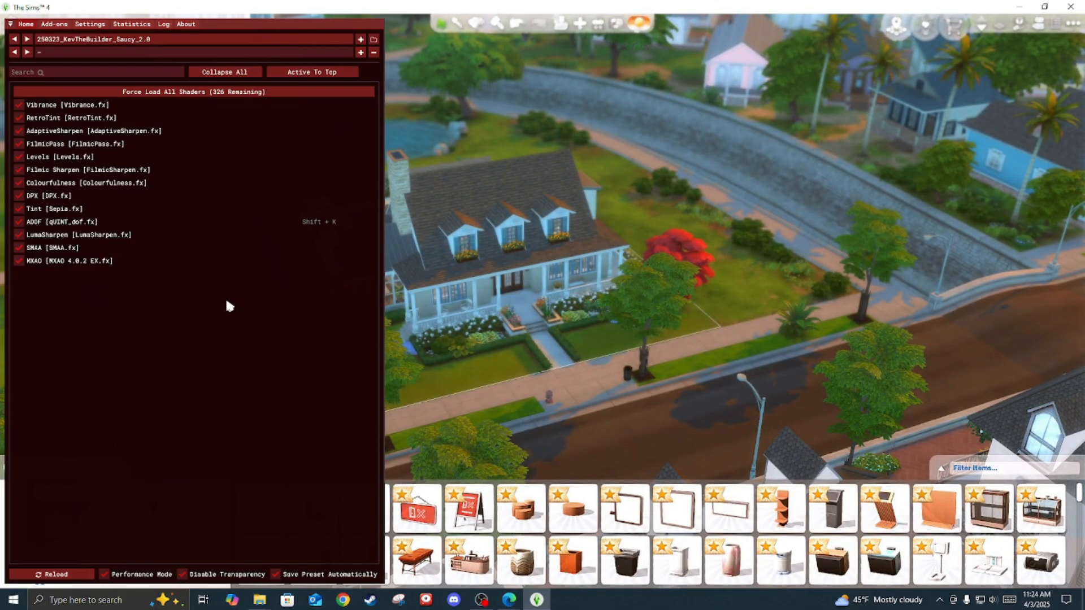
pyautogui.moveTo(383, 267); pyautogui.dragTo(282, 270)
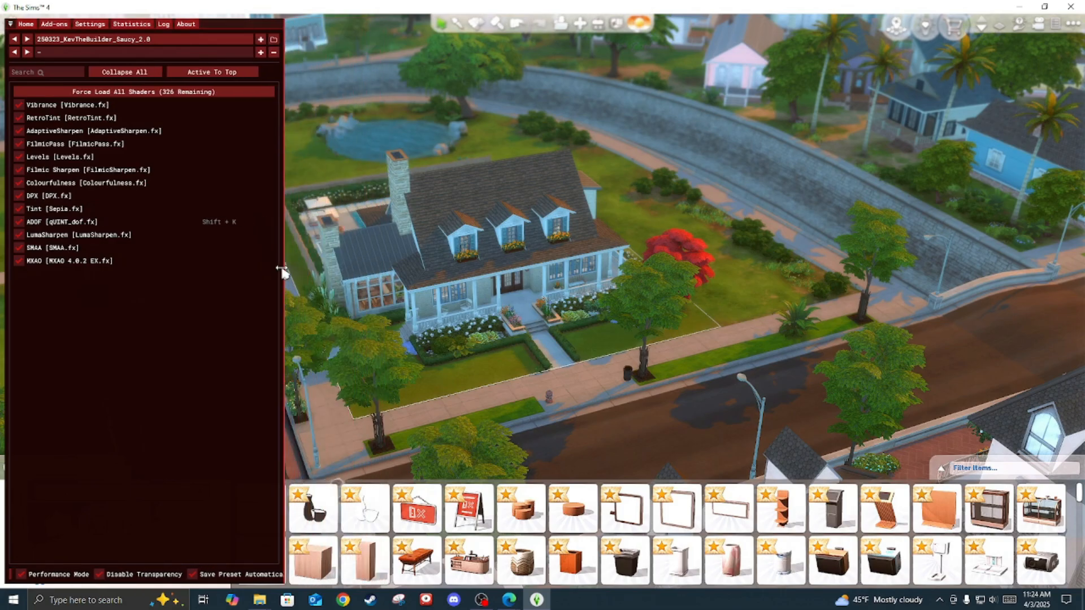
# Step: Apply the 250323_KevTheBuilder_Juicy_2.0.ini preset, followed by the 250323_KevTheBuilder_Infused_2.0.ini preset
pyautogui.click(150, 41)
pyautogui.doubleClick(138, 95)
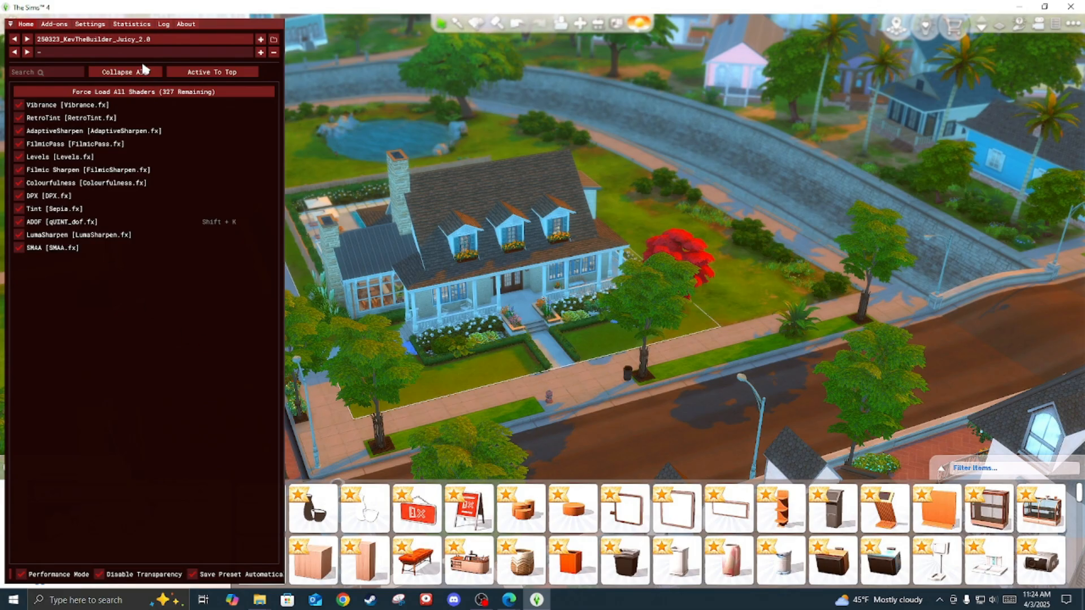
pyautogui.click(177, 44)
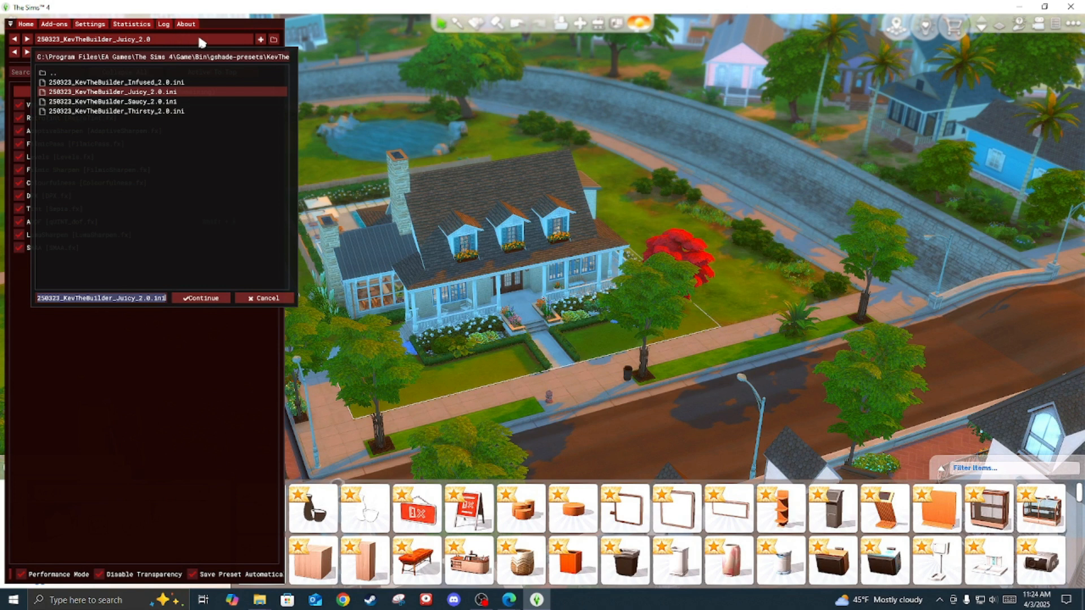
pyautogui.click(165, 83)
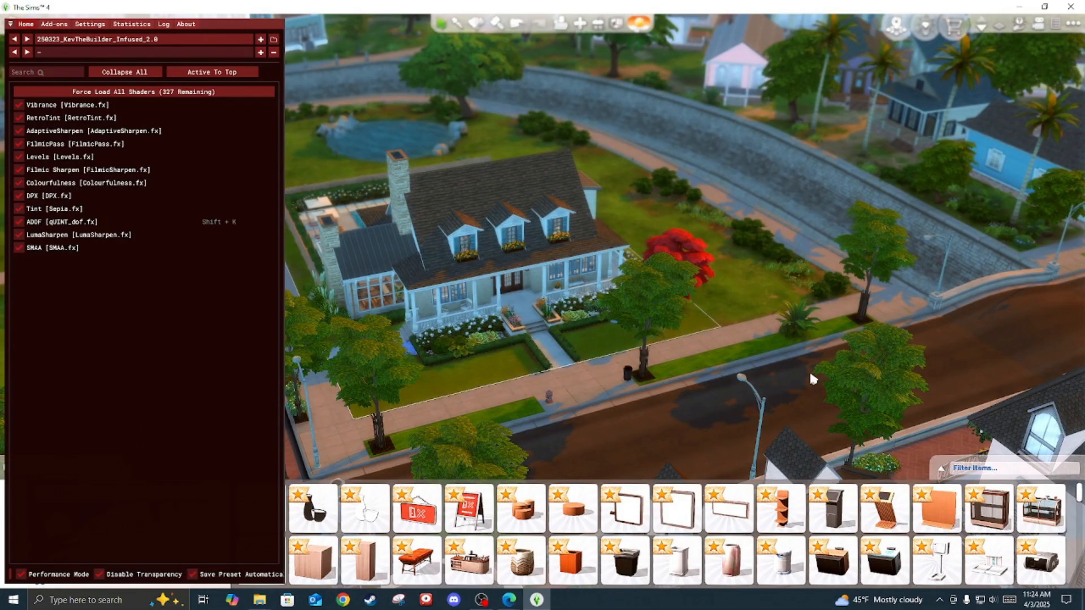
# Step: Hide the GShade overlay and fly the free camera down to the Charming Cape Cod house's front garden to view the Infused preset
pyautogui.moveTo(699, 404); pyautogui.dragTo(658, 403)
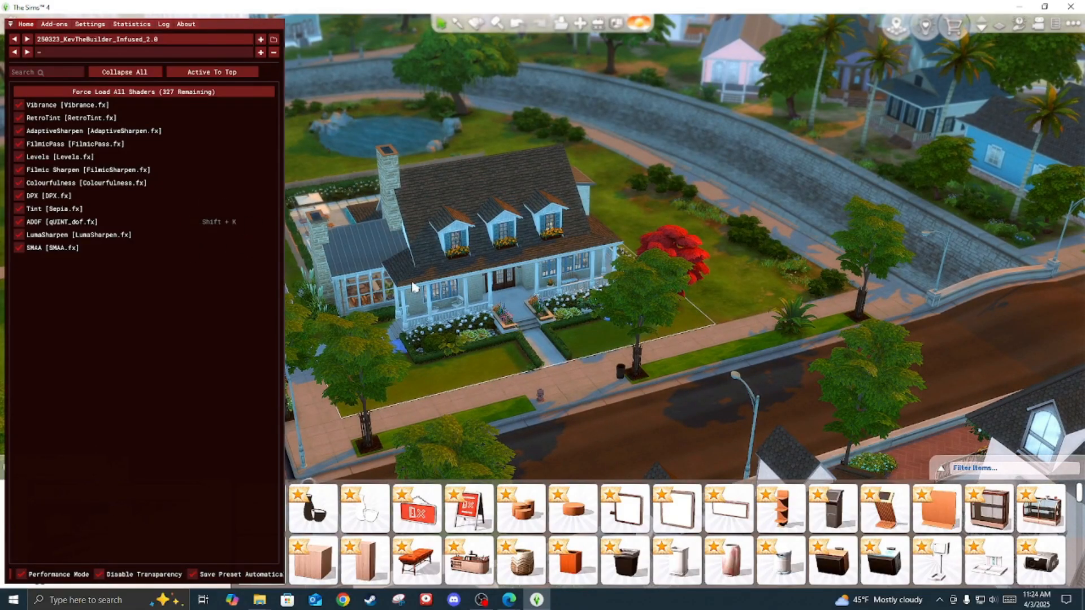
pyautogui.press('Home')
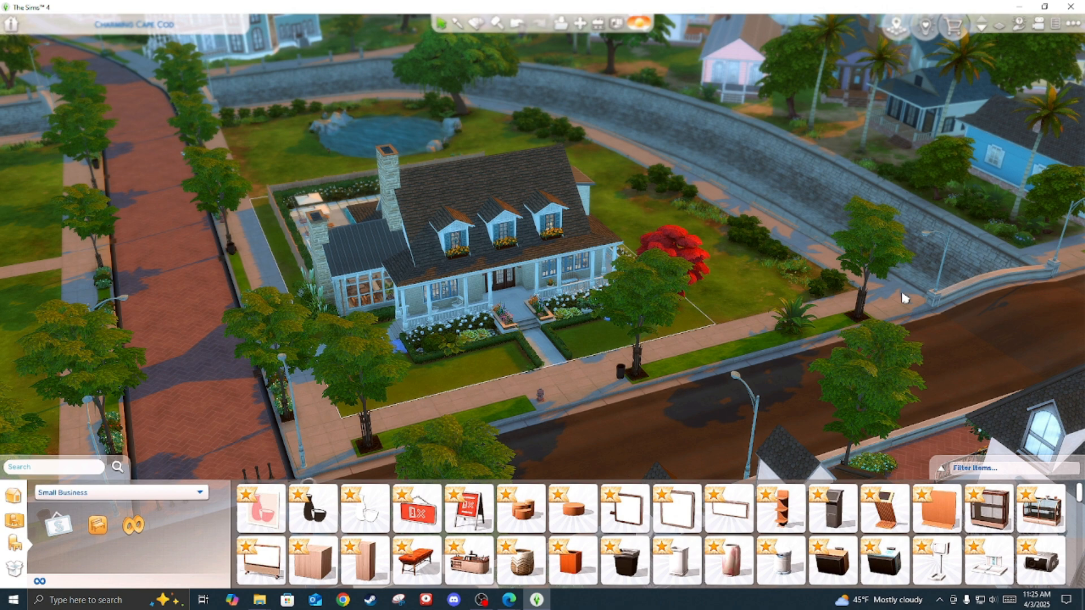
pyautogui.scroll(3, 662, 228)
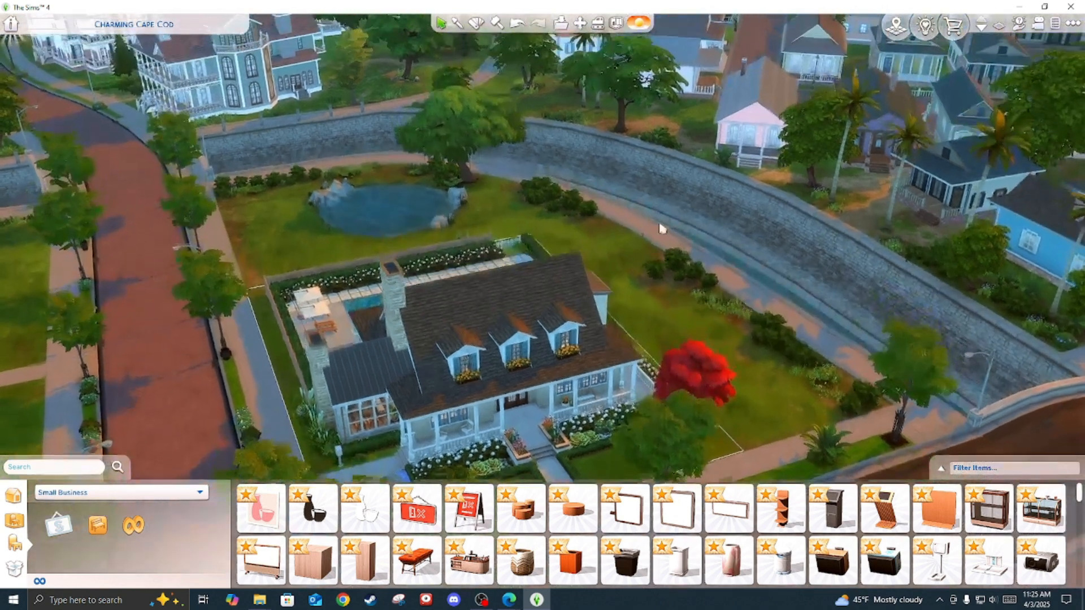
pyautogui.moveTo(662, 229); pyautogui.dragTo(647, 160)
pyautogui.press('Tab')
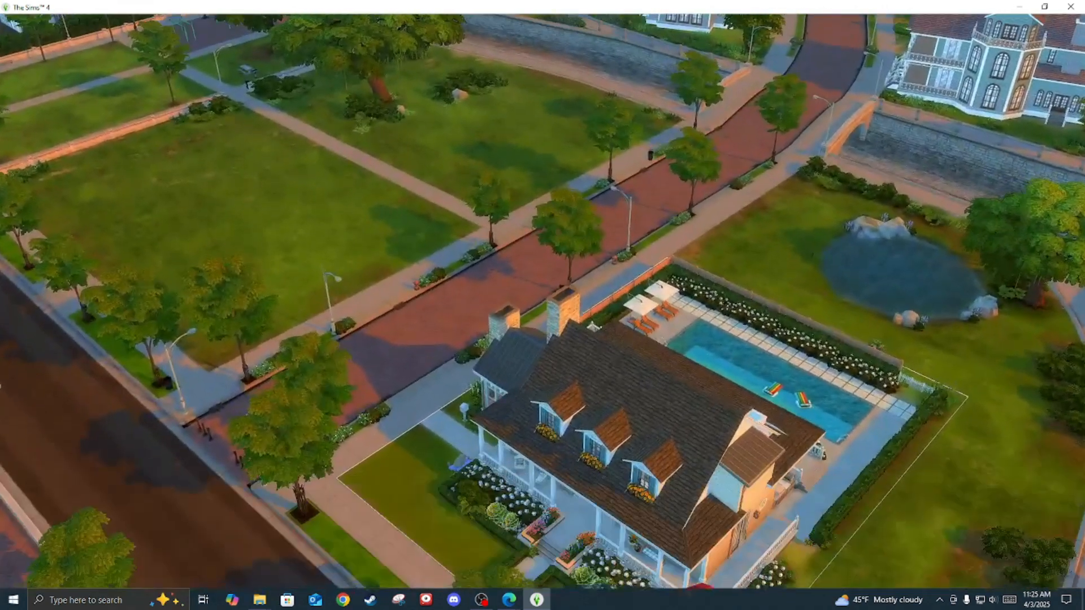
pyautogui.press('e')
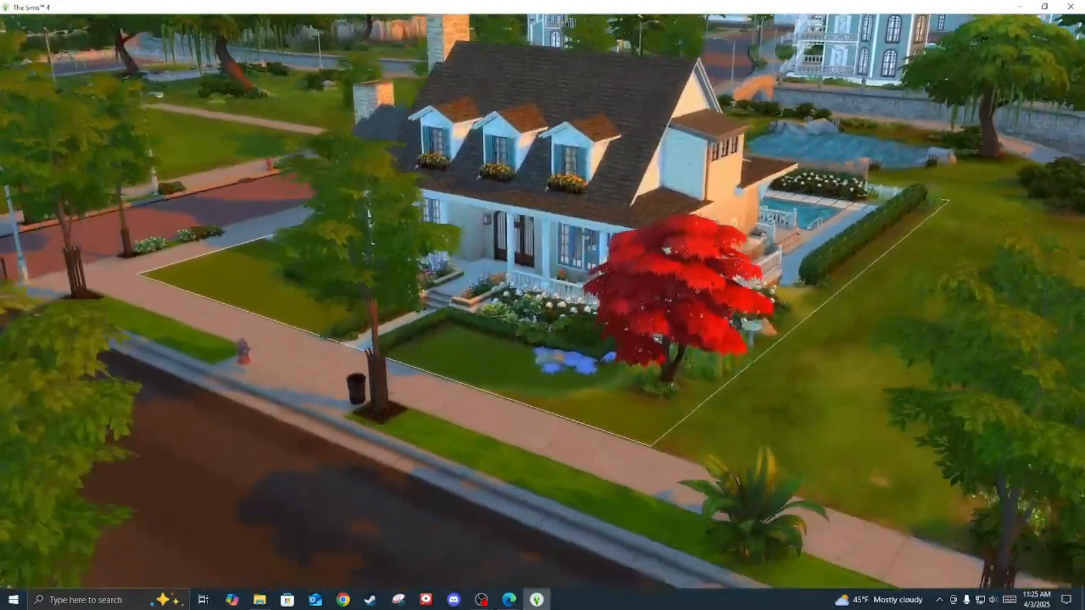
pyautogui.press('w')
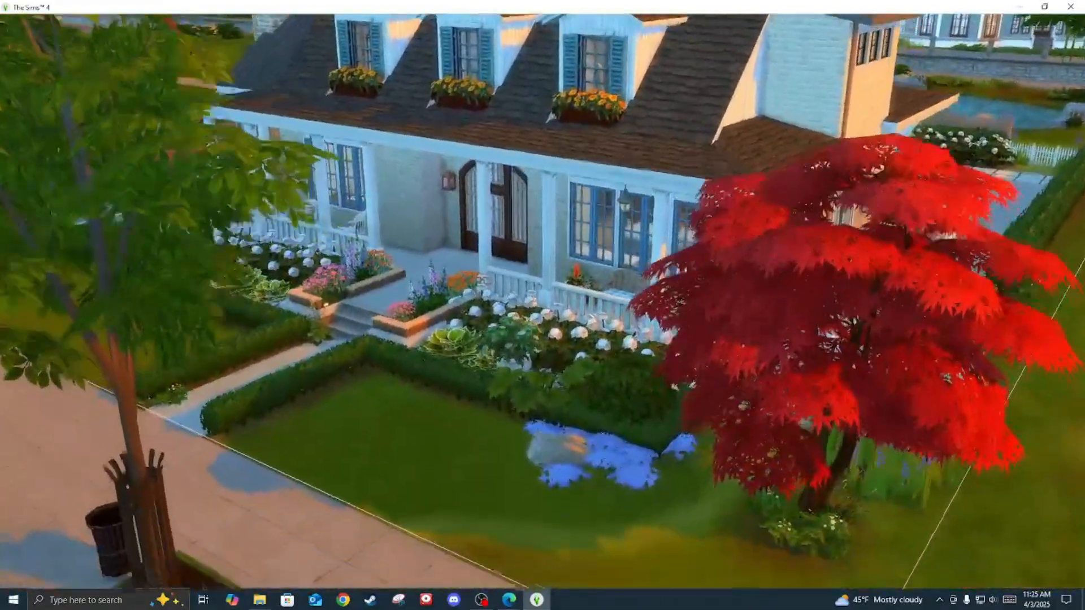
pyautogui.press('e')
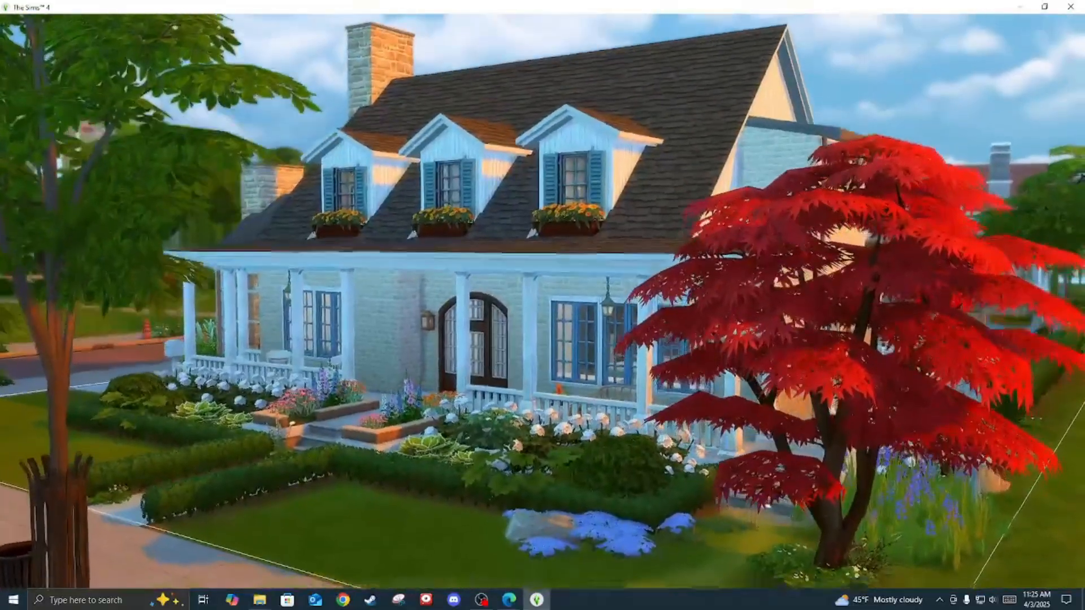
pyautogui.press('e')
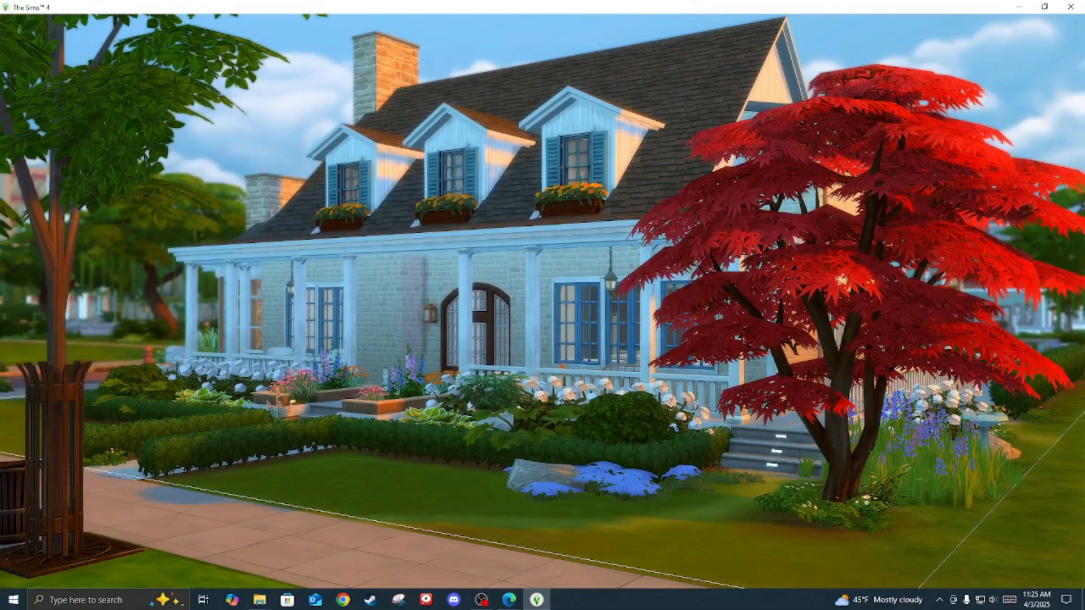
# Step: Check the ADOF depth-of-field shader switched off and on in the GShade list against the house front, and hide the overlay
pyautogui.press('Home')
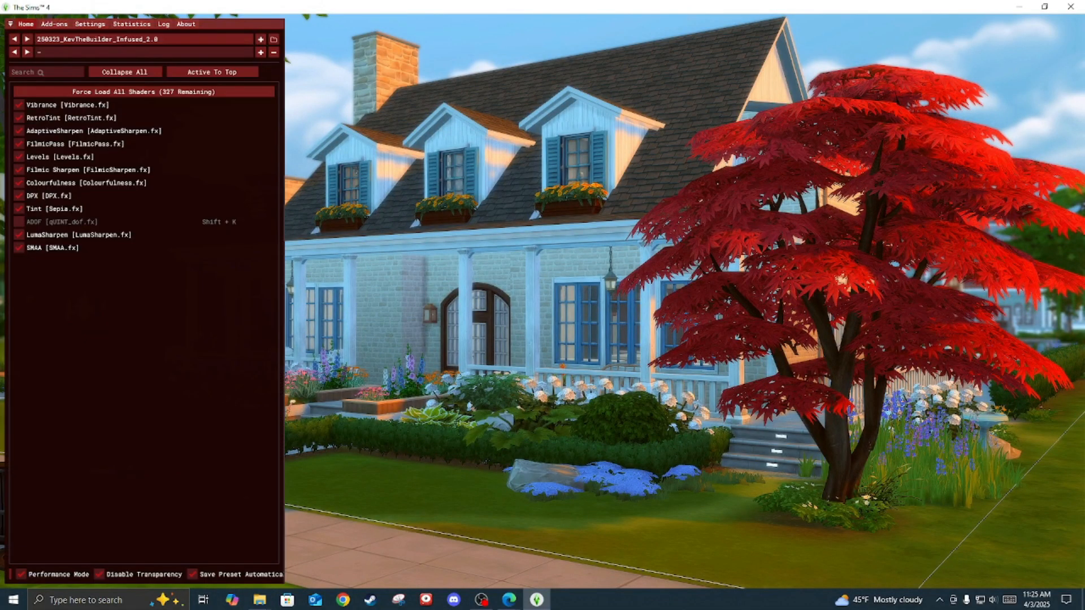
pyautogui.press('Home')
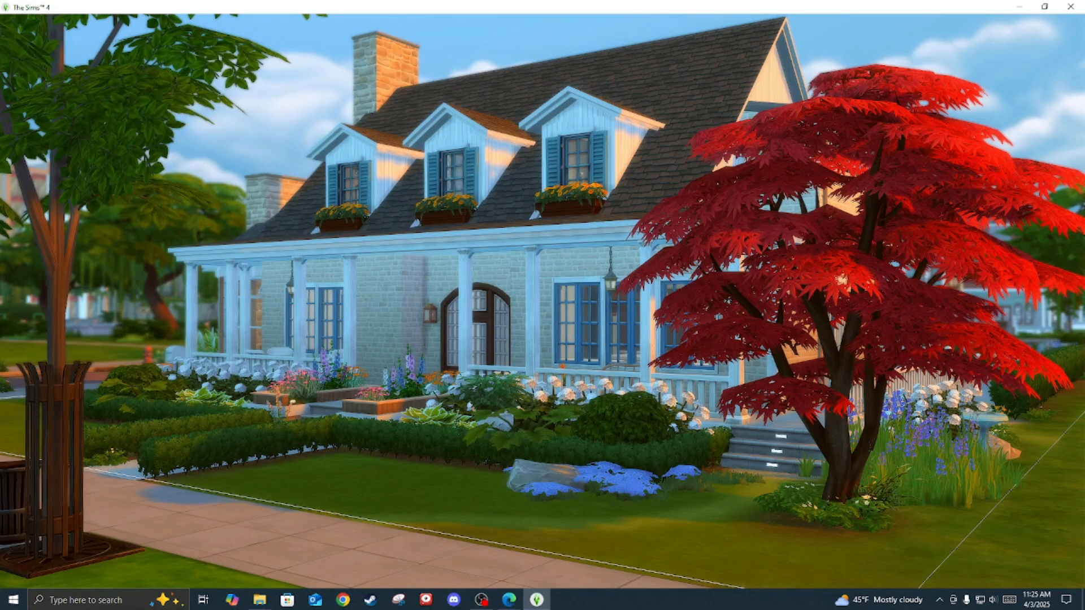
pyautogui.press('Home')
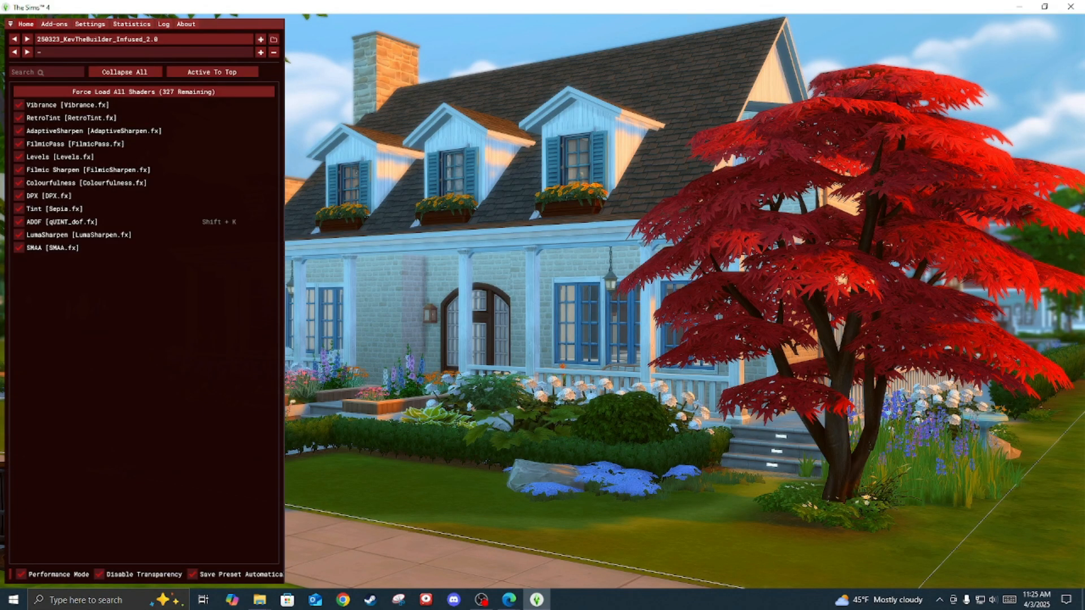
pyautogui.press('Home')
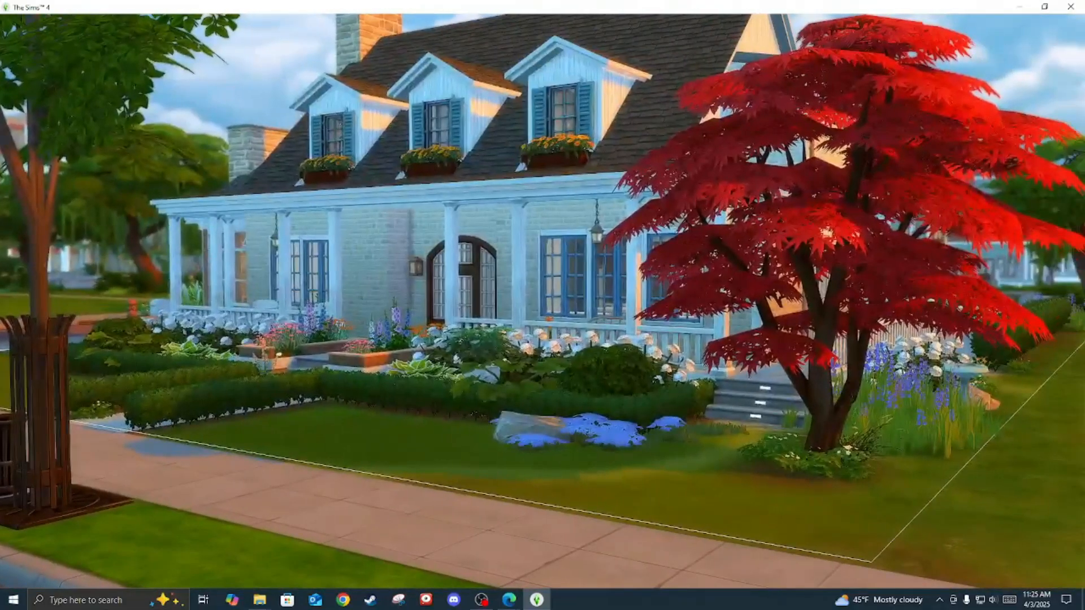
# Step: Fly the camera through the front door into the hallway and view the staircase and dining area with the Infused preset
pyautogui.press('w')
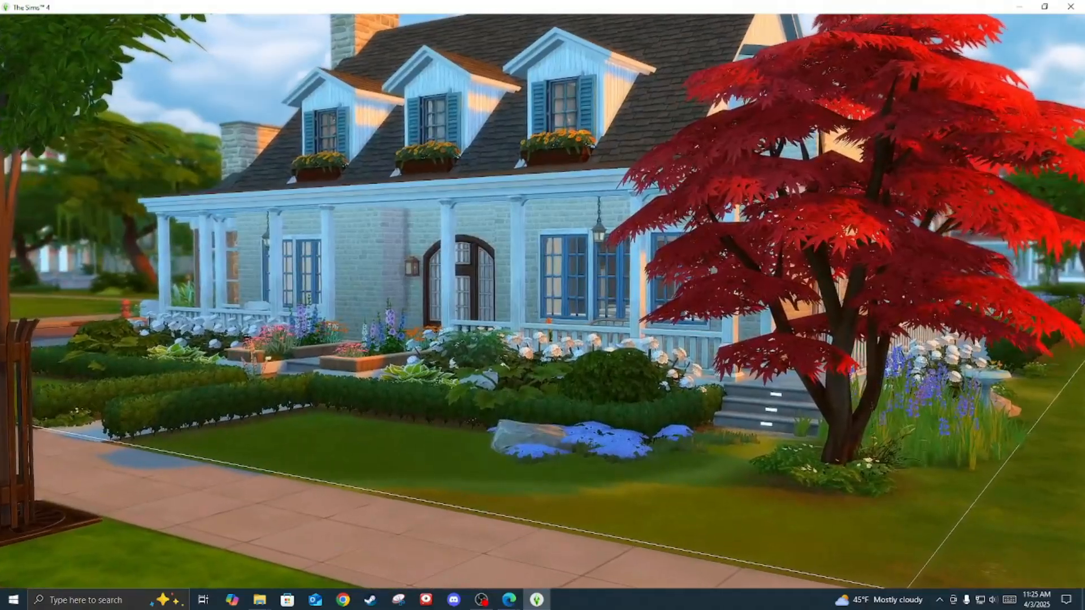
pyautogui.press('w')
pyautogui.press('w')
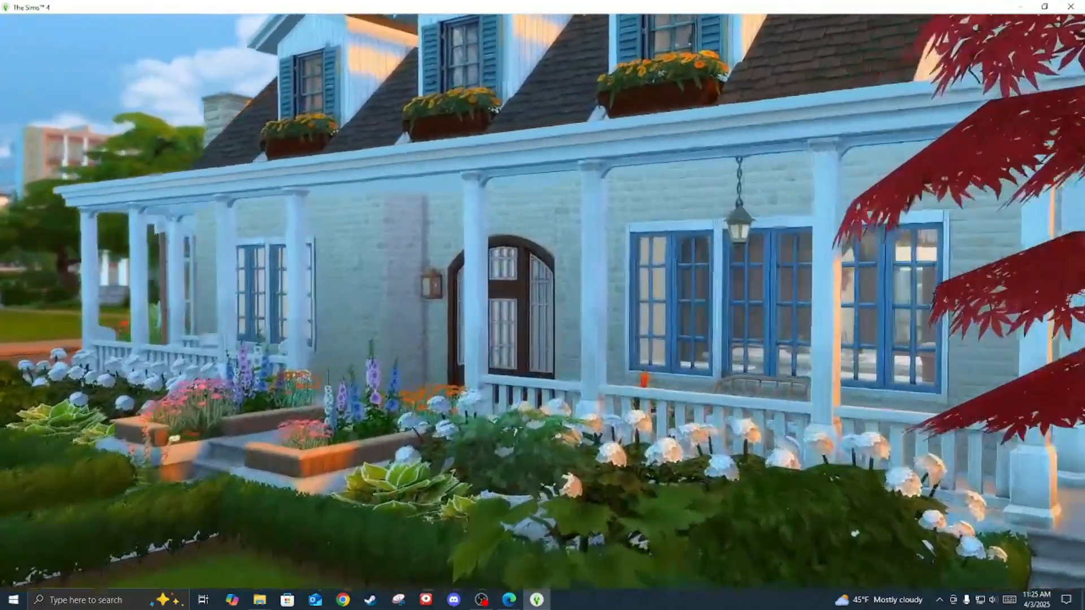
pyautogui.press('w')
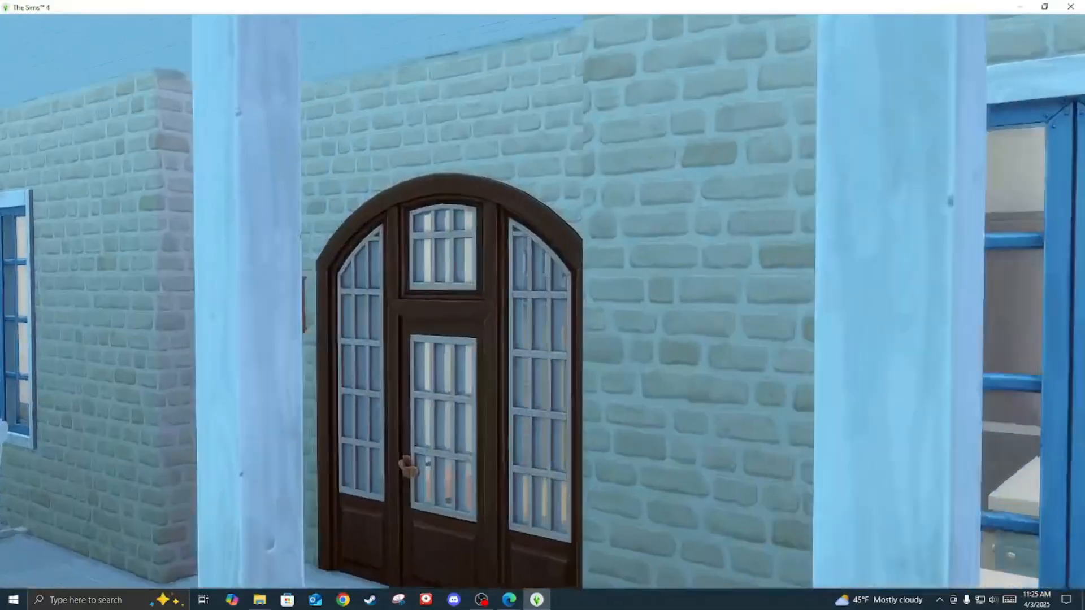
pyautogui.press('w')
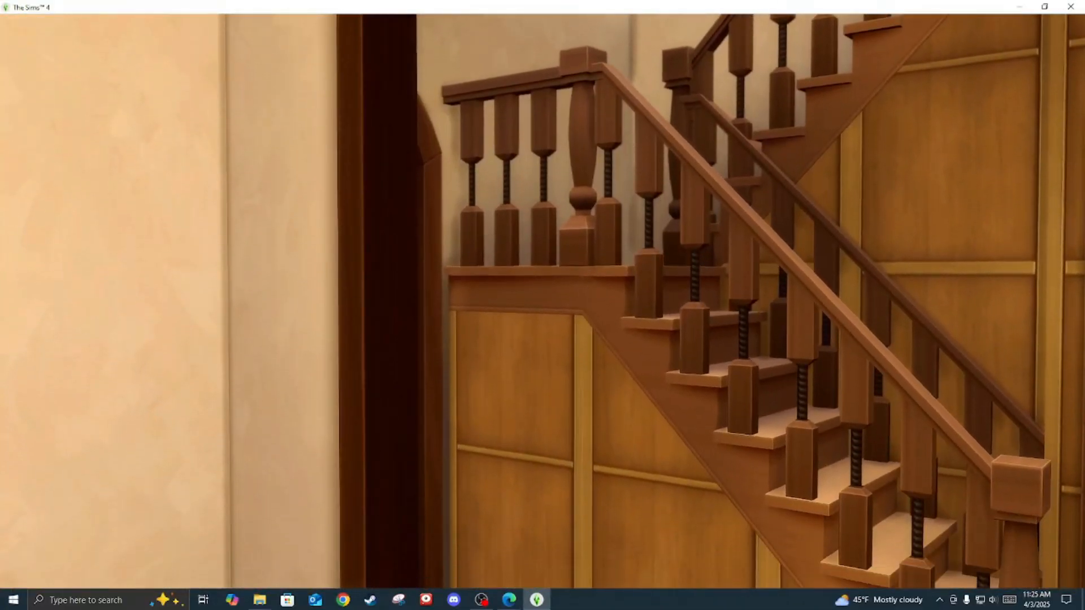
pyautogui.press('a')
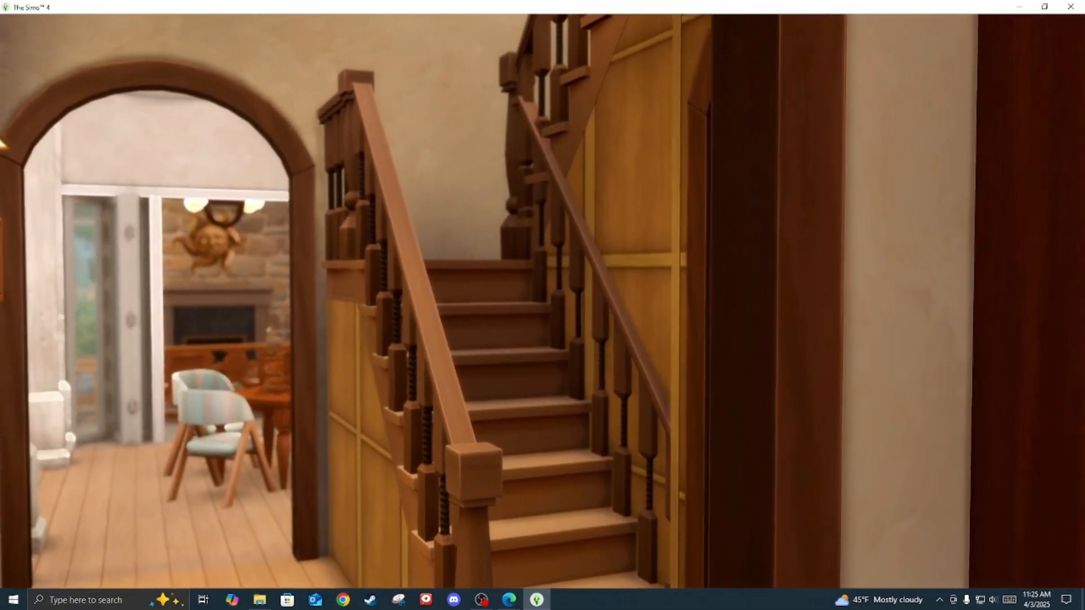
pyautogui.press('q')
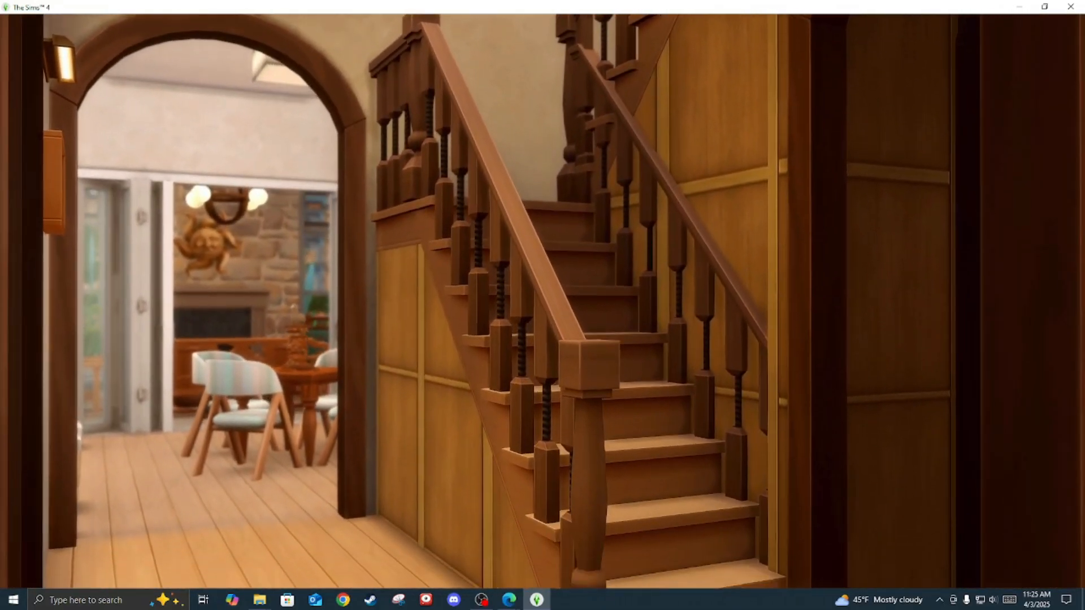
pyautogui.press('s')
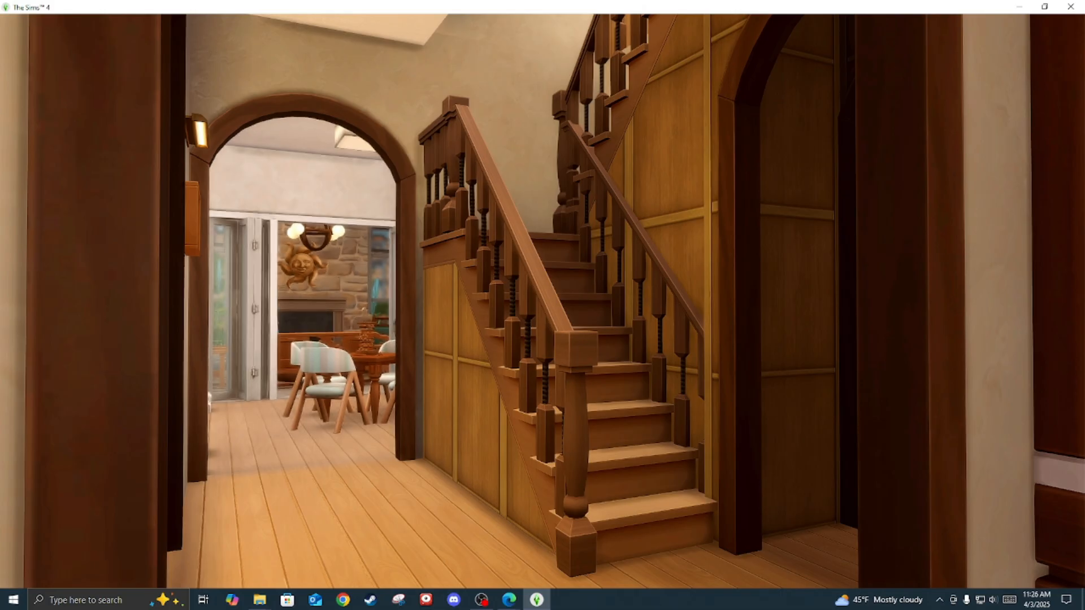
# Step: Load the 250323_KevTheBuilder_Thirsty_2.0.ini preset for the hallway view and hide the GShade overlay
pyautogui.hotkey('shift', 'F2')
pyautogui.click(208, 39)
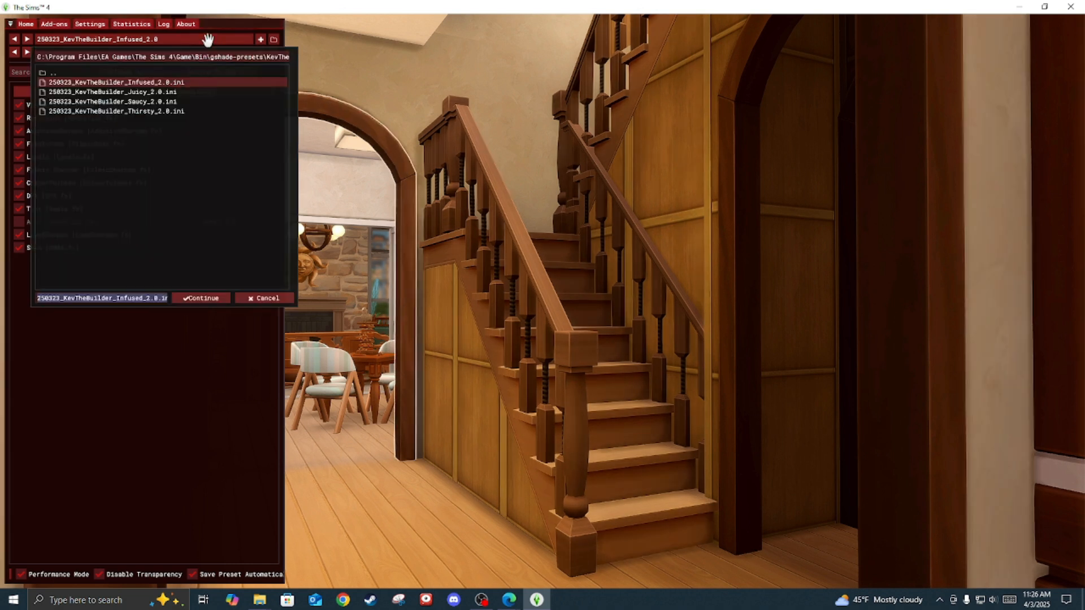
pyautogui.doubleClick(158, 110)
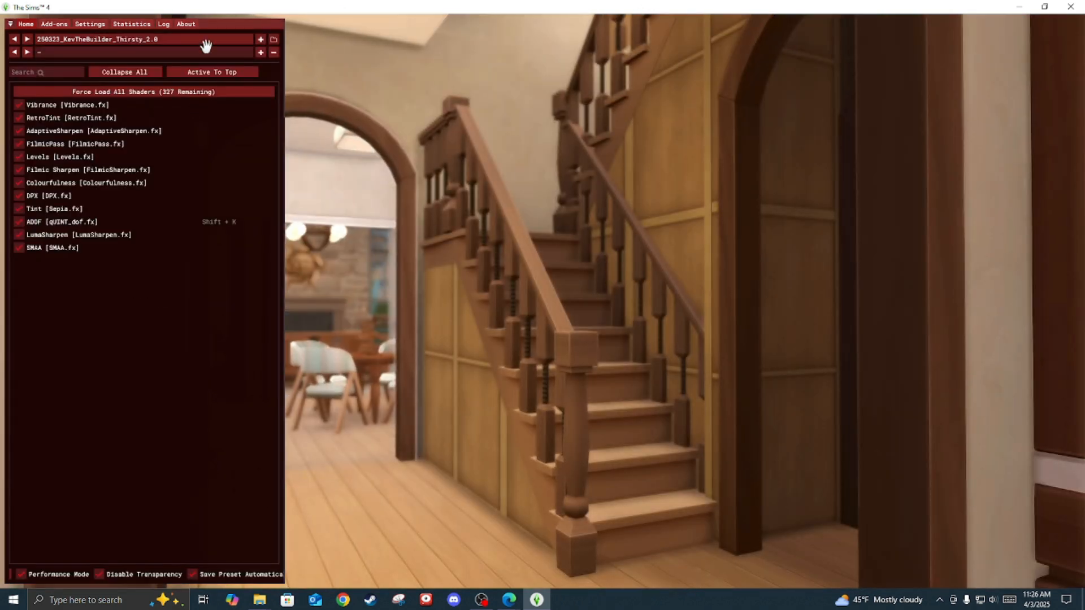
pyautogui.hotkey('shift', 'F2')
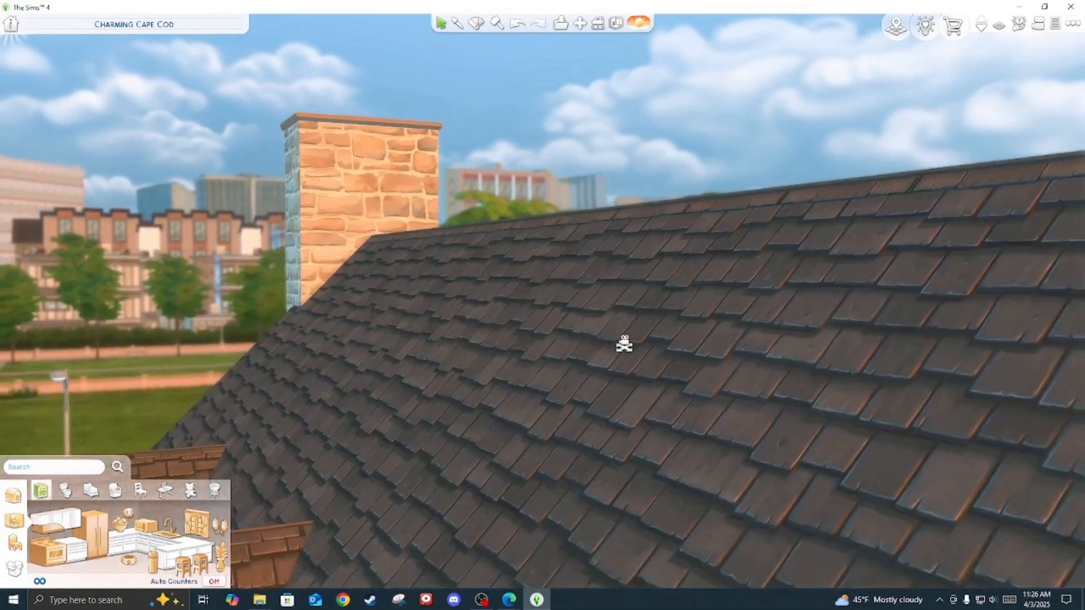
# Step: Frame the whole house from outside and switch GShade to the Off preset from the parent presets folder
pyautogui.scroll(-10, 624, 343)
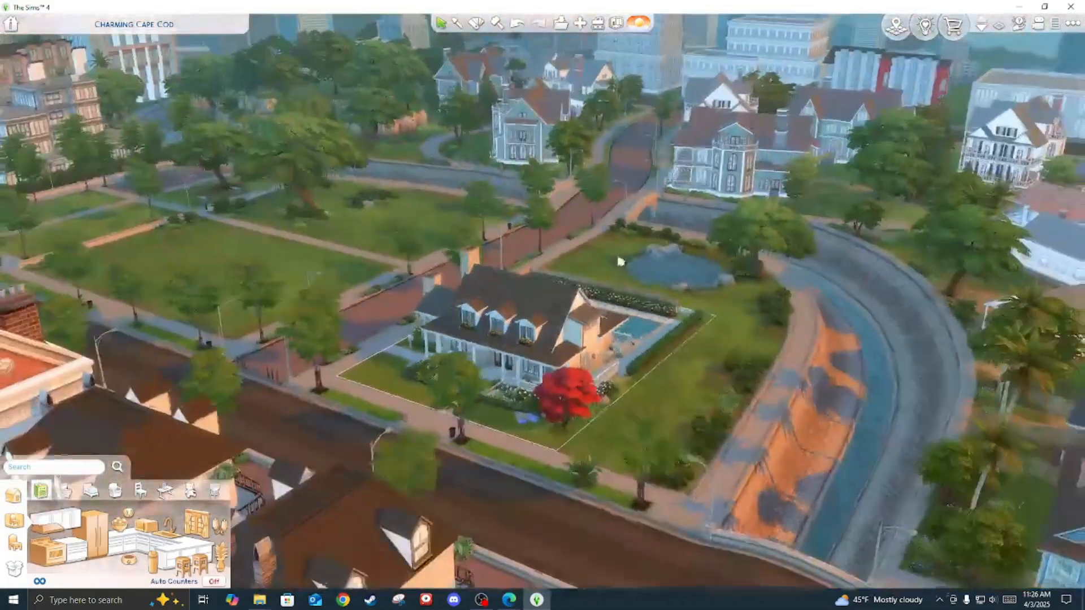
pyautogui.moveTo(620, 262); pyautogui.dragTo(617, 266)
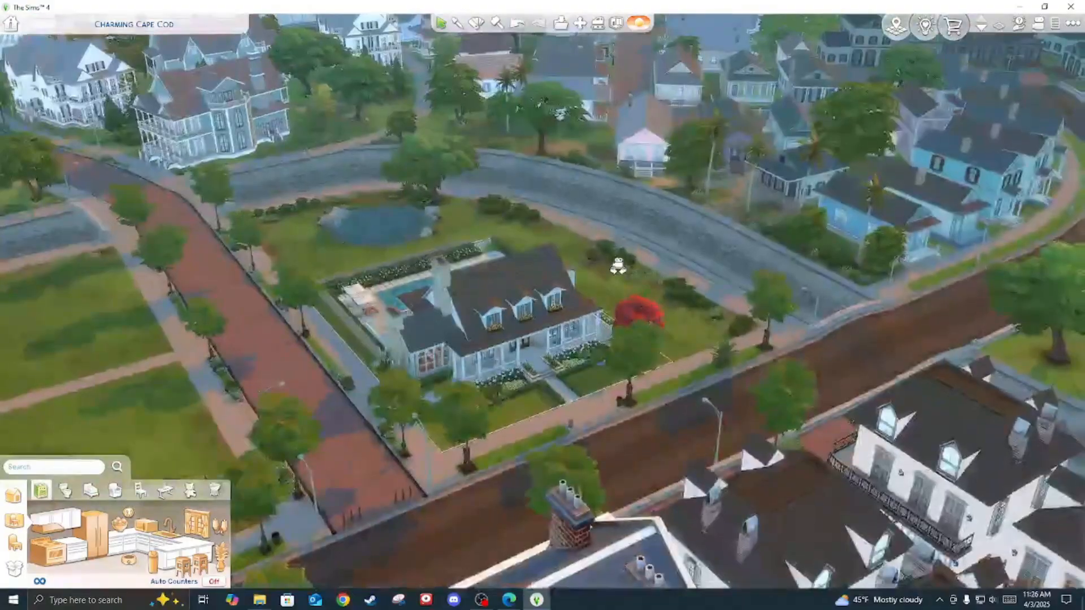
pyautogui.scroll(5, 616, 268)
pyautogui.moveTo(691, 249); pyautogui.dragTo(692, 250)
pyautogui.scroll(3, 696, 253)
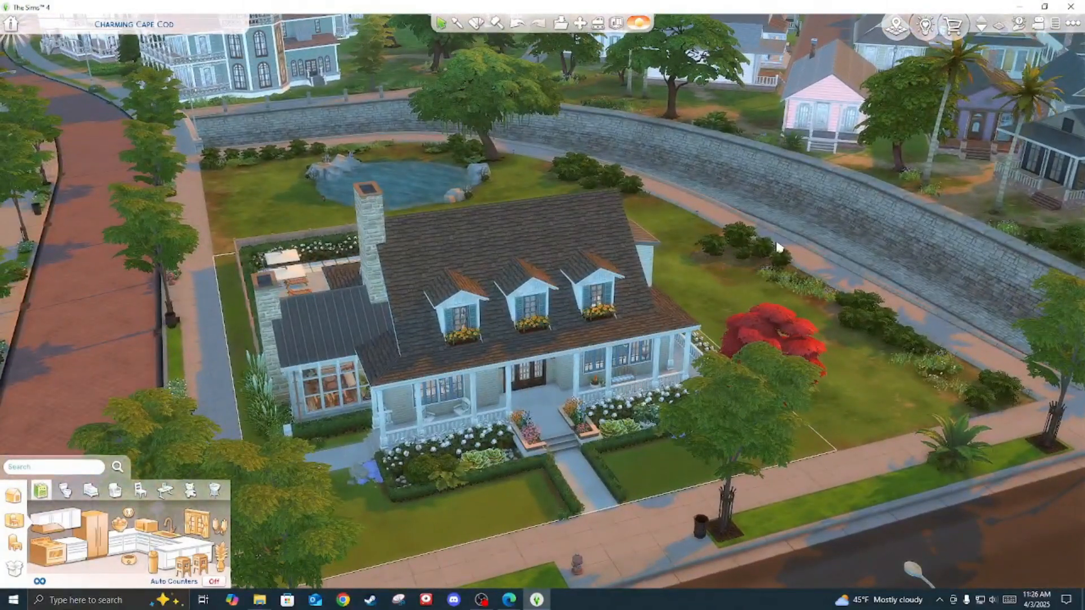
pyautogui.press('Home')
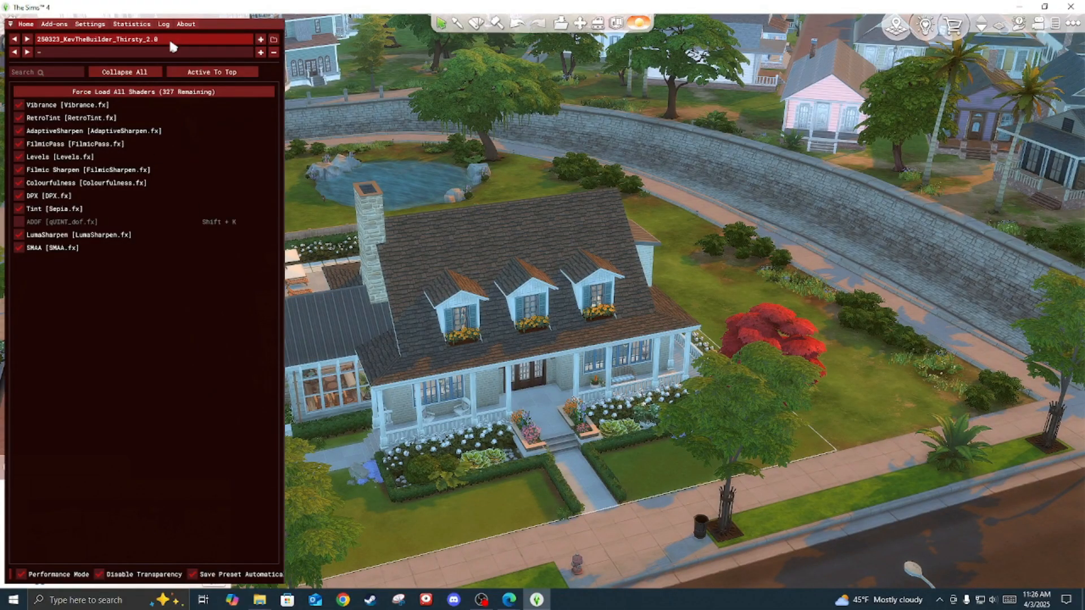
pyautogui.click(150, 39)
pyautogui.click(65, 74)
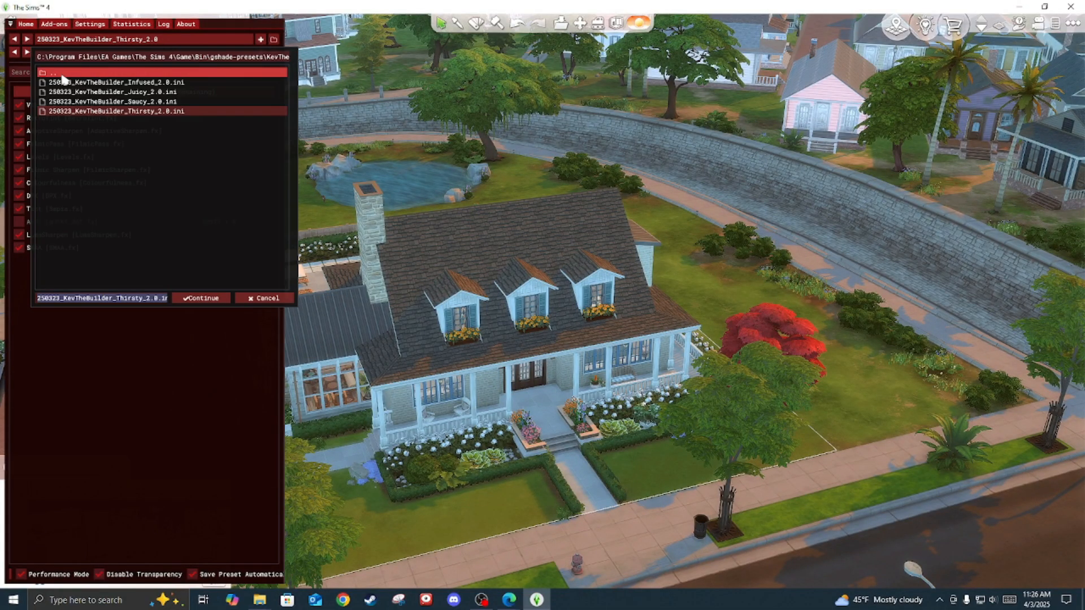
pyautogui.doubleClick(65, 74)
pyautogui.click(67, 101)
pyautogui.doubleClick(68, 101)
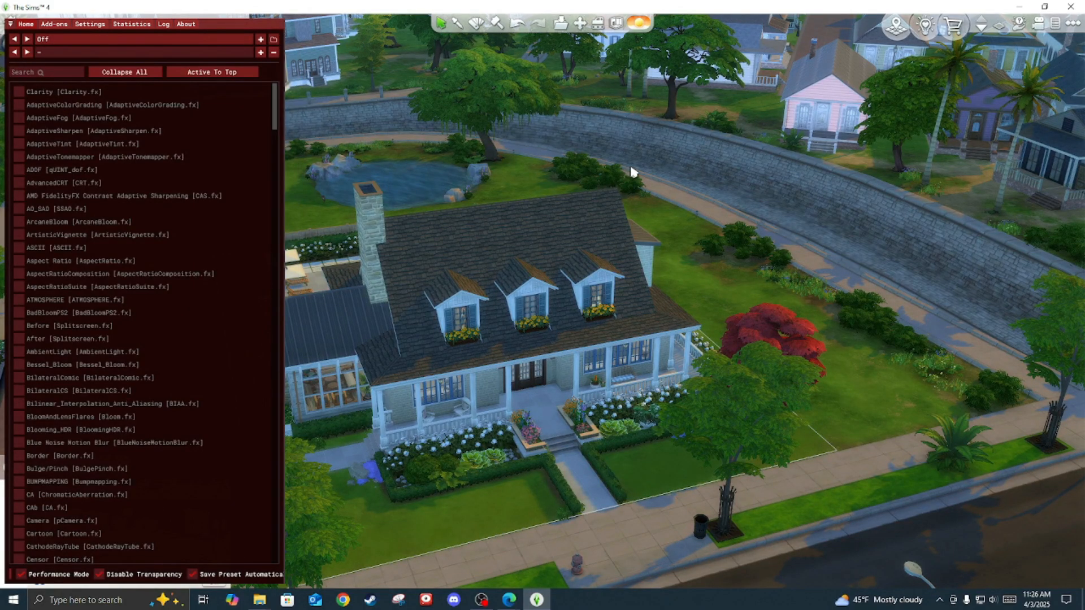
# Step: Reload the 250323_KevTheBuilder_Thirsty_2.0.ini preset and view the house from a few angles without the GShade overlay
pyautogui.moveTo(723, 197); pyautogui.dragTo(763, 222)
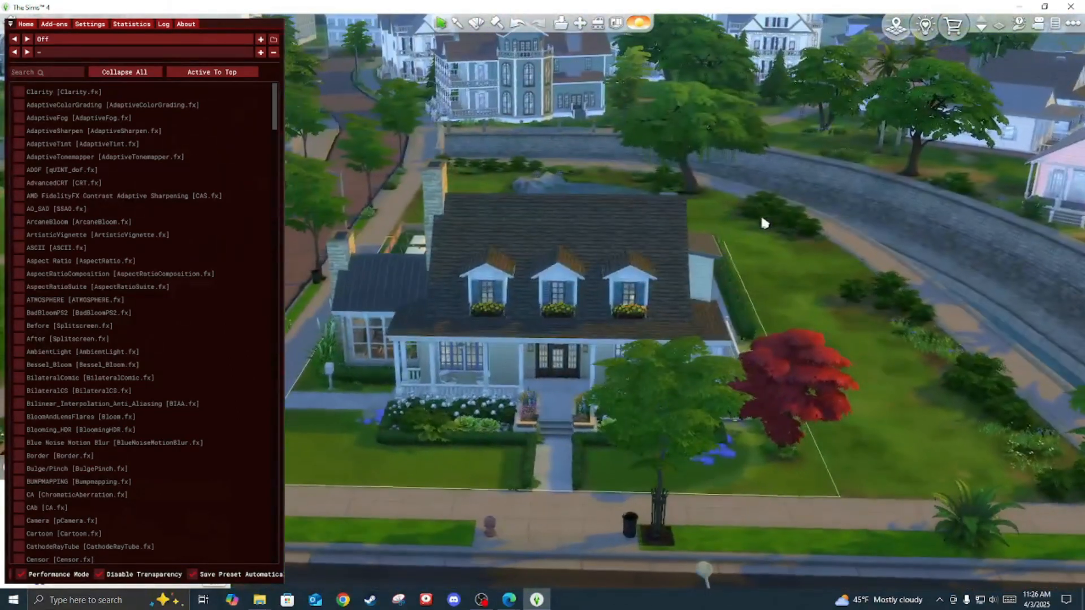
pyautogui.click(238, 41)
pyautogui.click(96, 92)
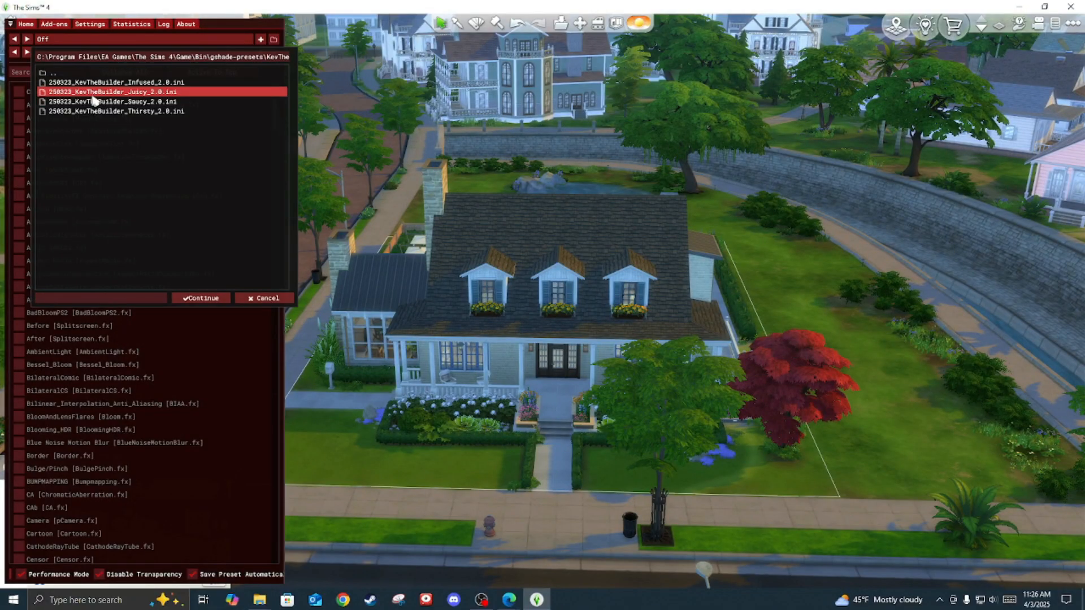
pyautogui.click(97, 111)
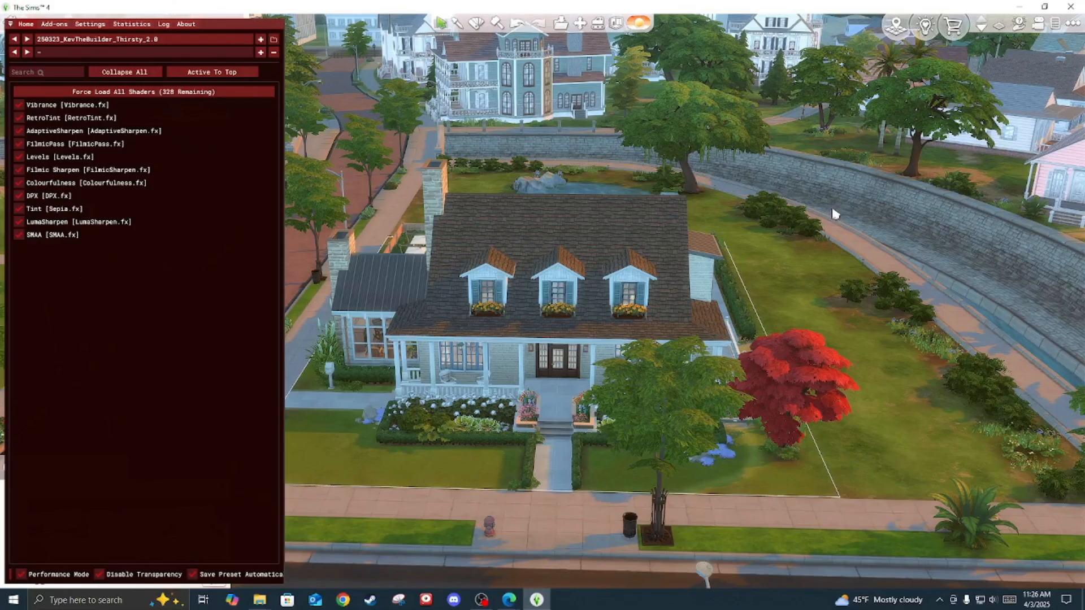
pyautogui.press('Home')
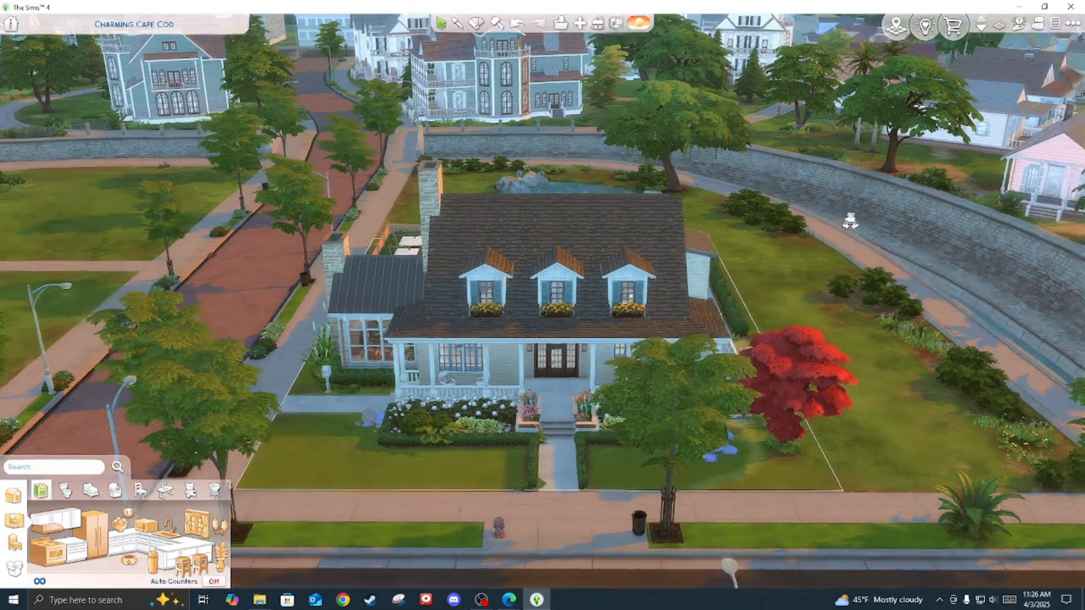
pyautogui.moveTo(850, 221); pyautogui.dragTo(841, 214)
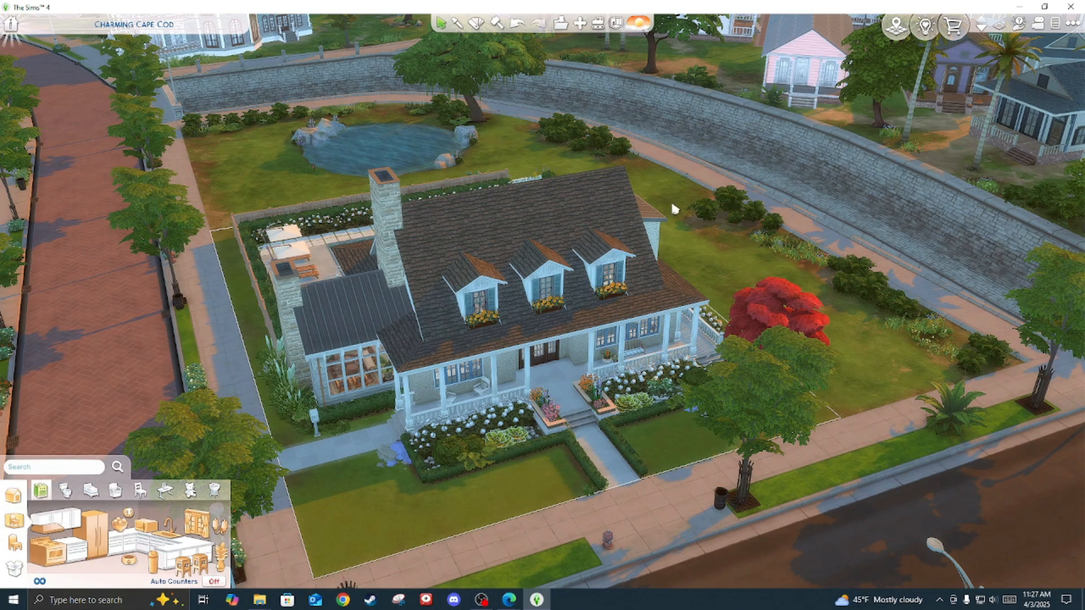
pyautogui.scroll(2, 670, 200)
# Step: Force load all shaders in the GShade overlay and enable the ADOF [qUINT_dof.fx] depth-of-field shader
pyautogui.press('Home')
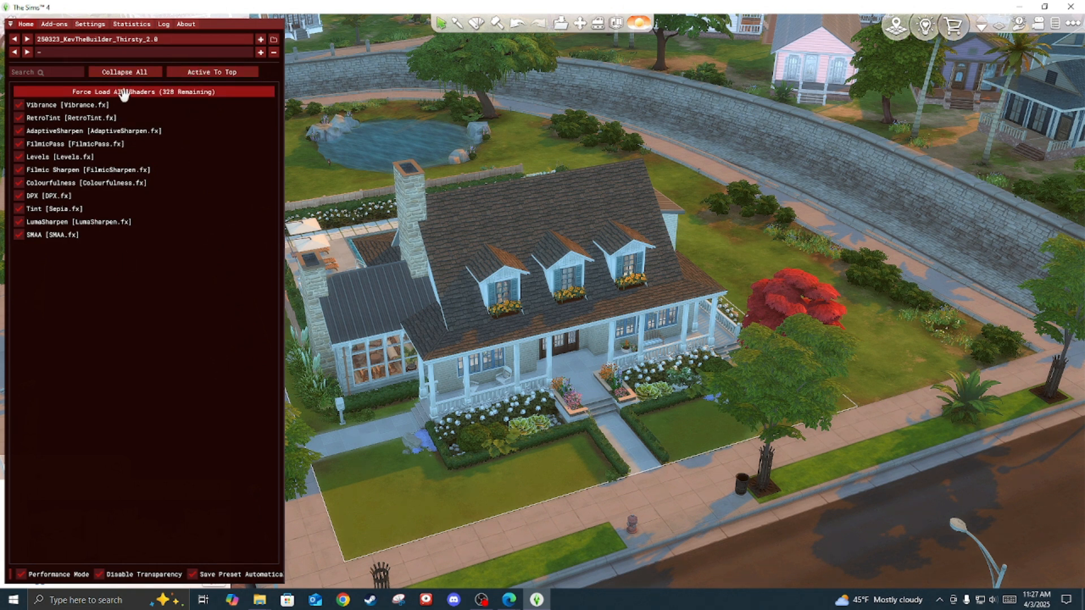
pyautogui.click(160, 92)
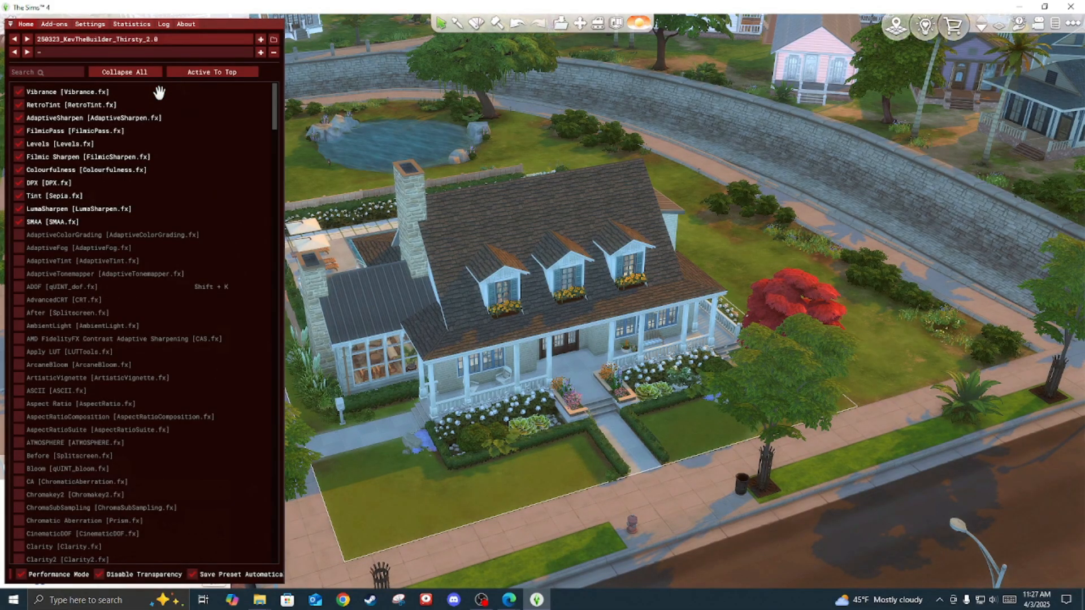
pyautogui.moveTo(270, 102)
pyautogui.mouseDown()
pyautogui.moveTo(270, 148)
pyautogui.moveTo(267, 105)
pyautogui.mouseUp()
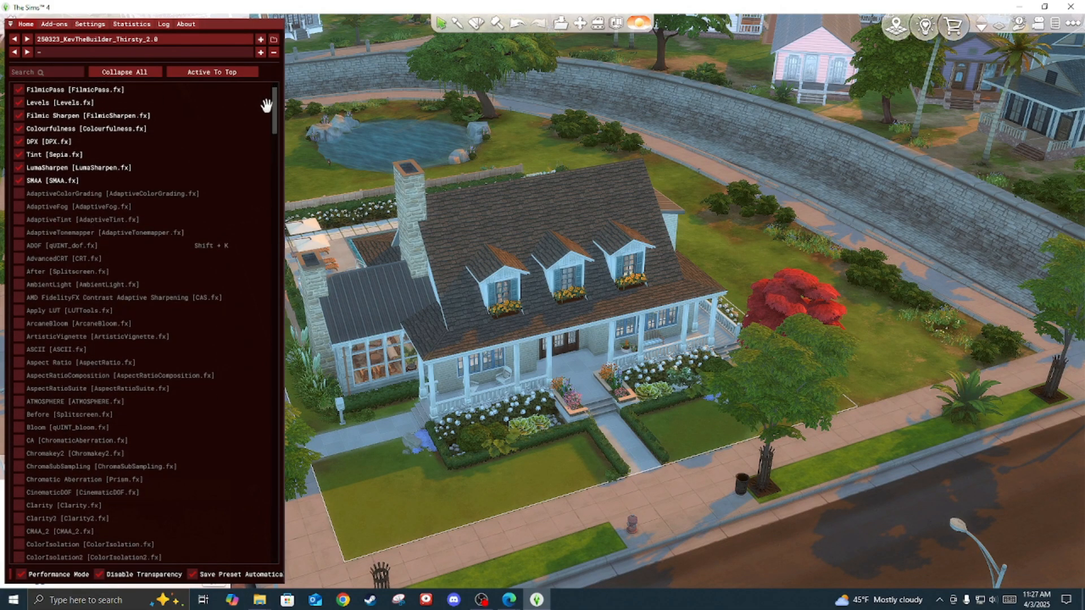
pyautogui.click(18, 246)
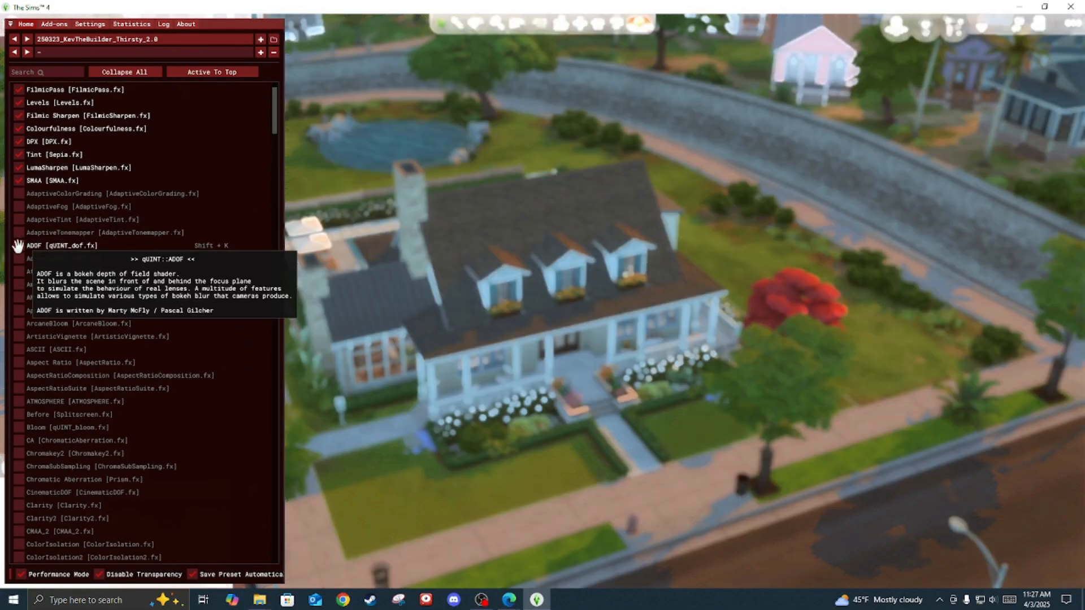
# Step: Move the active shaders to the top of the GShade list and hide the overlay
pyautogui.click(210, 72)
pyautogui.scroll(1, 212, 189)
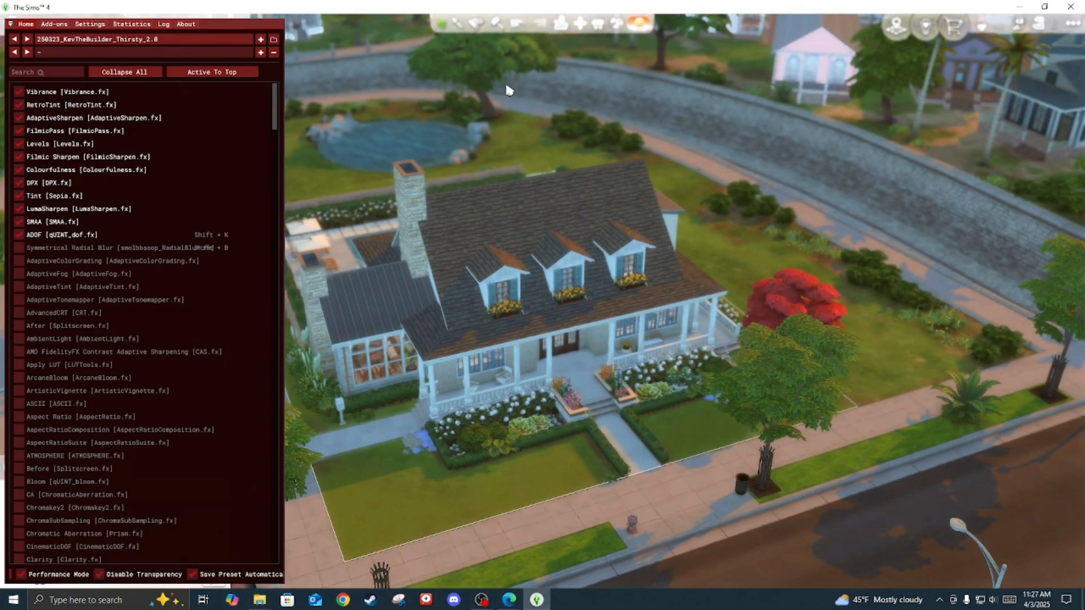
pyautogui.press('Home')
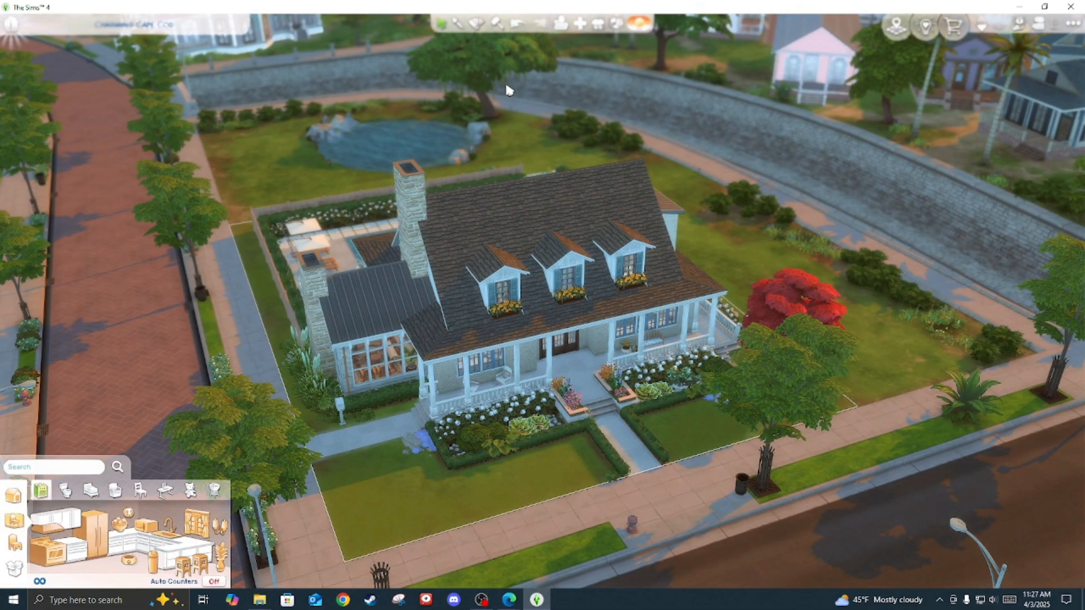